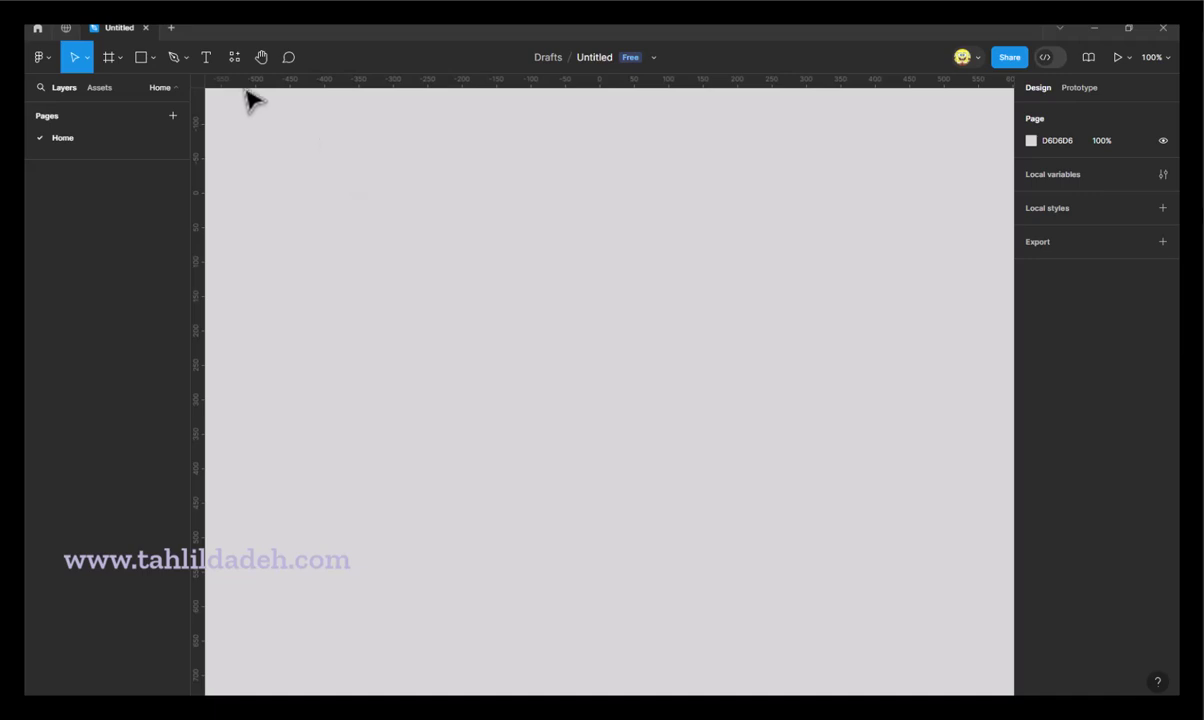
Activate the Frame tool to list presets like MacBook Air 1280×832 and Desktop 1440×1024.
{"action": "left_click", "coordinate": [108, 62]}
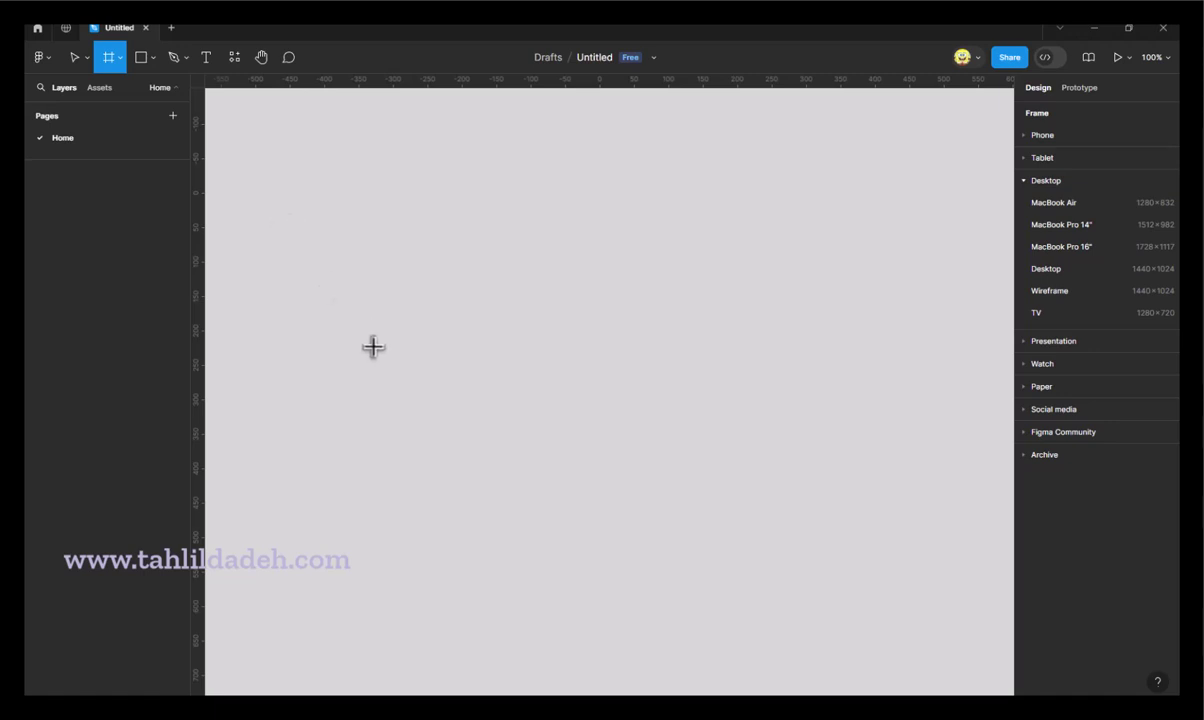
Draw a square frame filled FF0000 red and duplicate it twice to its right.
{"action": "left_click_drag", "start_coordinate": [286, 222], "coordinate": [446, 381]}
{"action": "left_click", "coordinate": [1031, 414]}
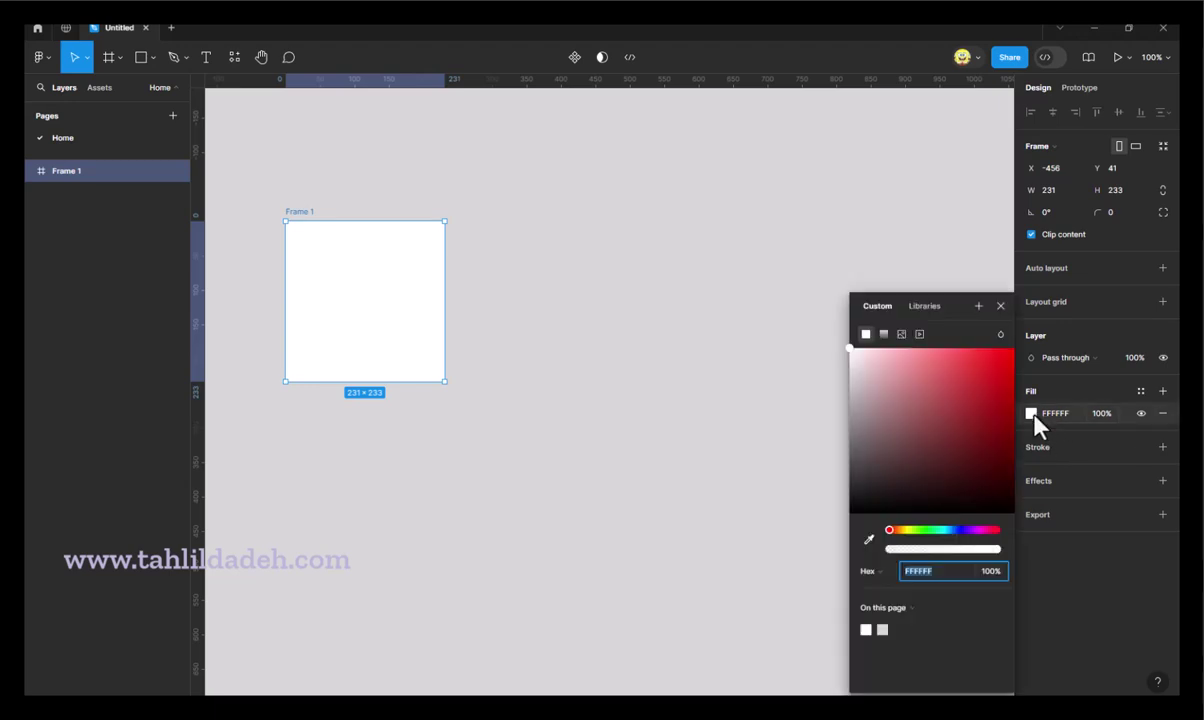
{"action": "left_click_drag", "start_coordinate": [995, 388], "coordinate": [1014, 348]}
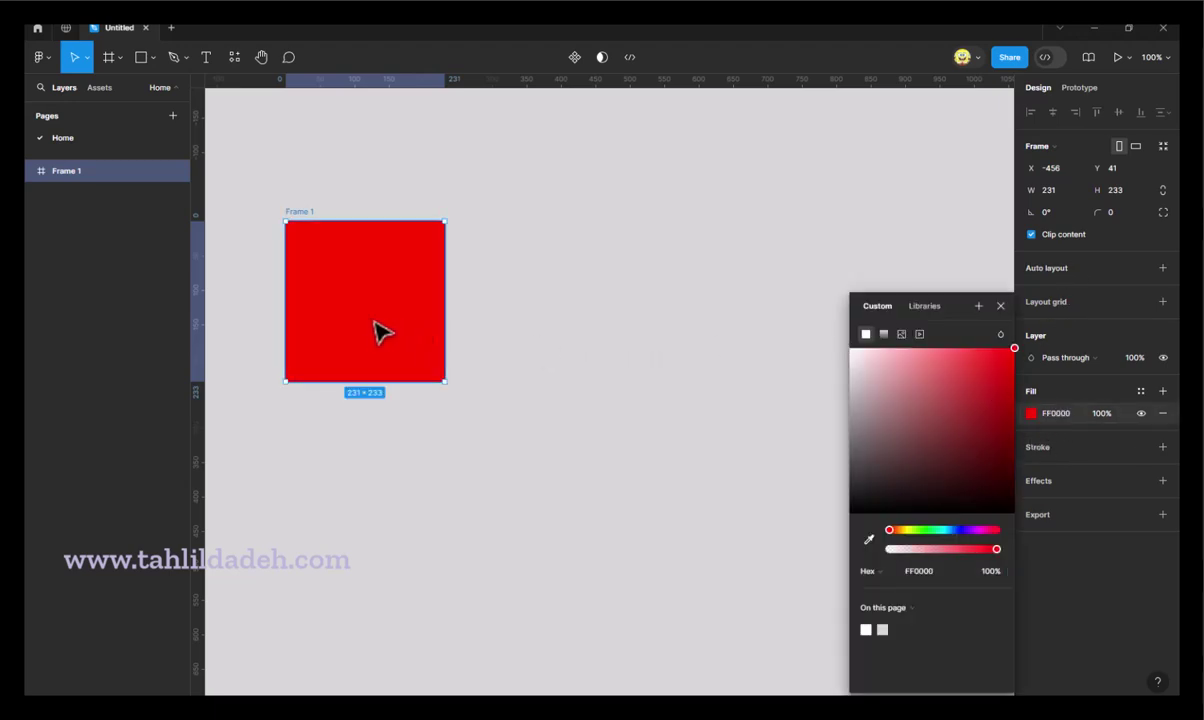
{"action": "left_click_drag", "start_coordinate": [356, 316], "coordinate": [588, 318], "text": "alt"}
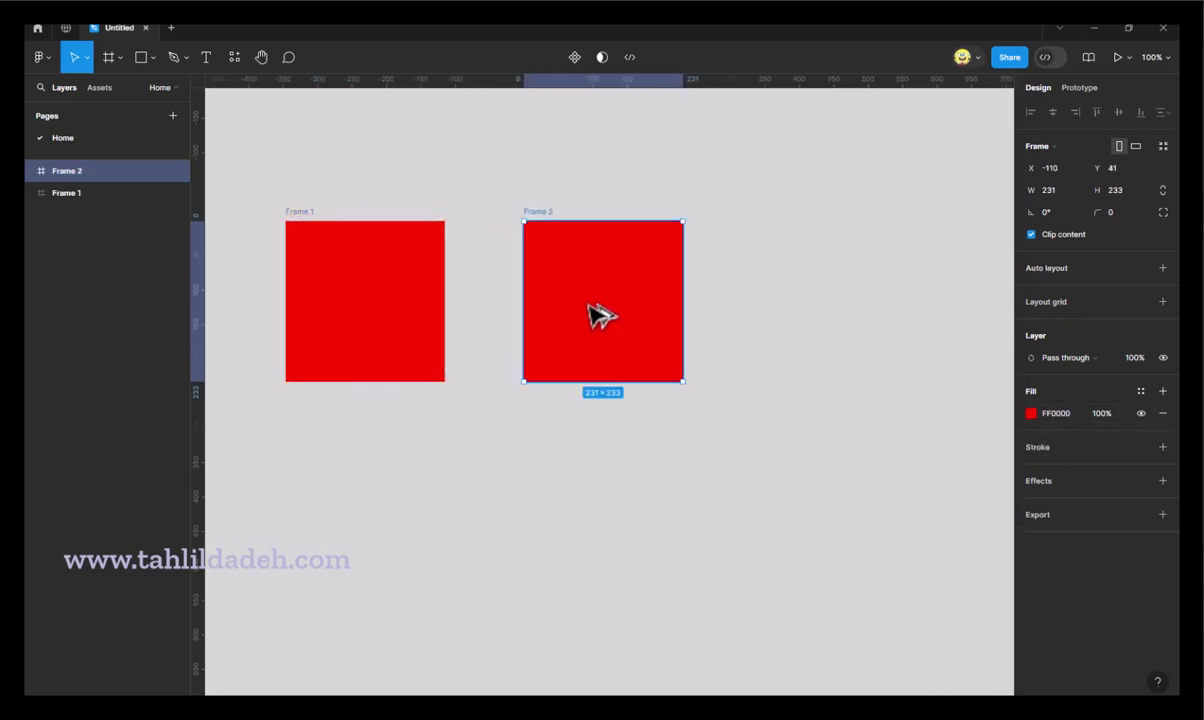
{"action": "key", "text": "ctrl+d"}
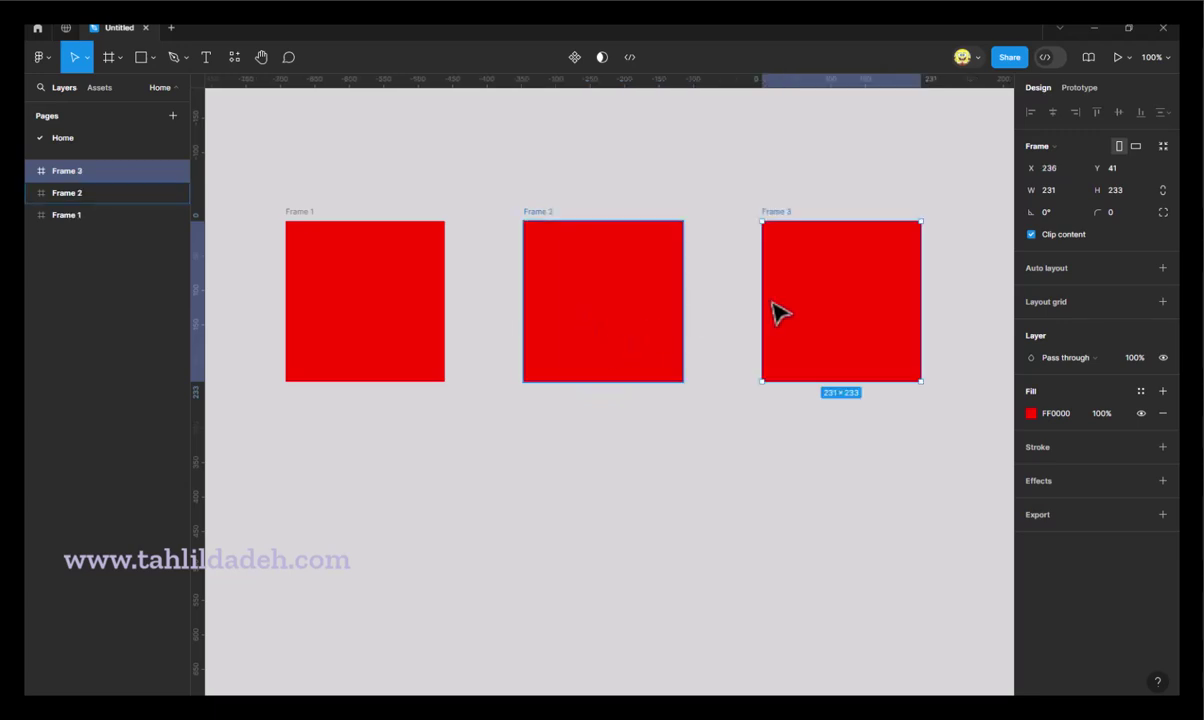
Recolour the middle frame blue and the right-hand frame green, then deselect.
{"action": "left_click", "coordinate": [637, 344]}
{"action": "left_click", "coordinate": [1031, 414]}
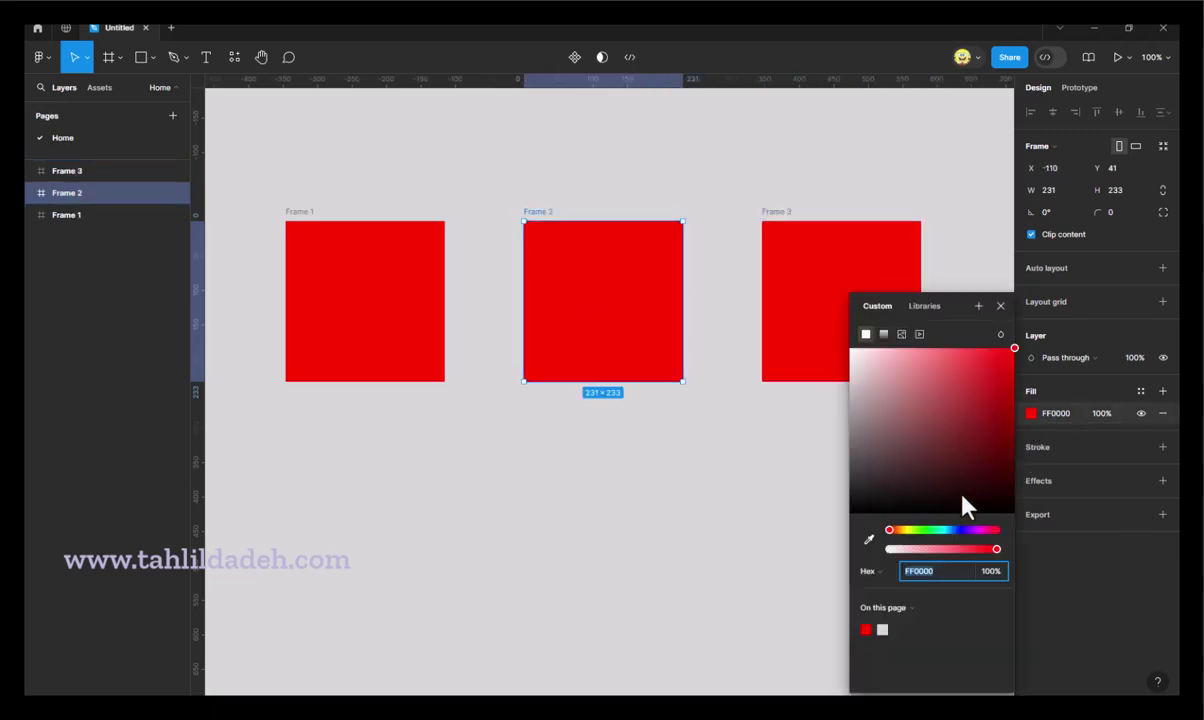
{"action": "left_click", "coordinate": [959, 530]}
{"action": "left_click", "coordinate": [812, 269]}
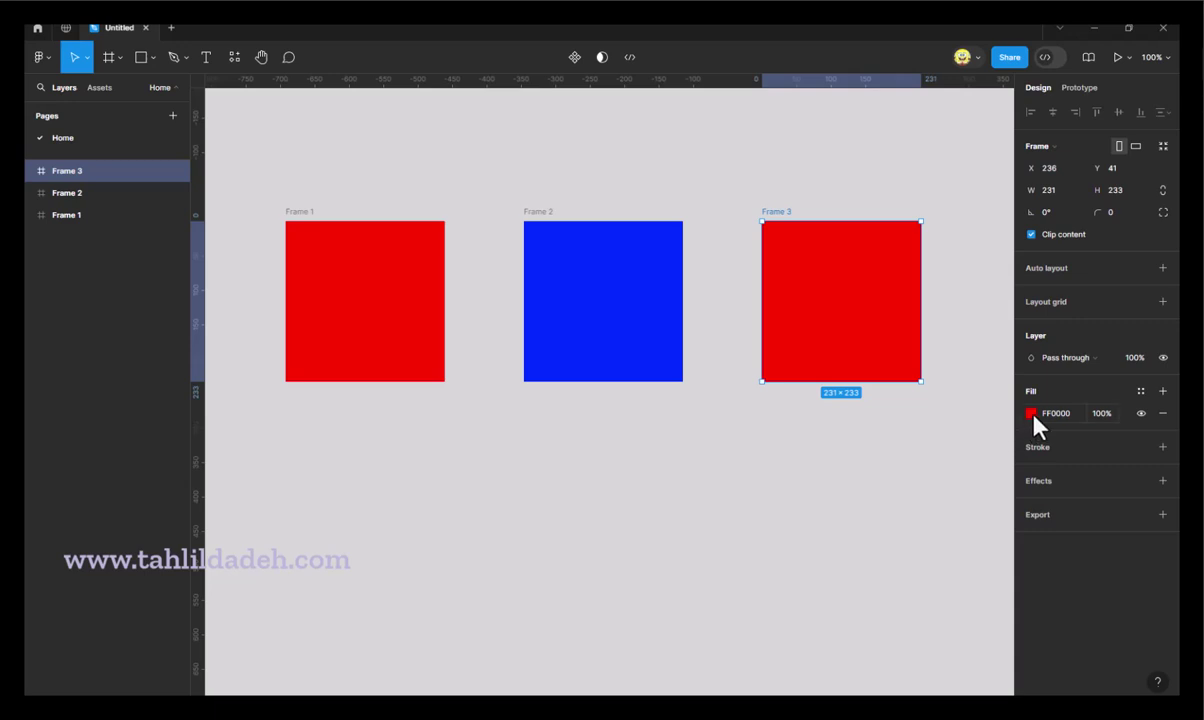
{"action": "left_click", "coordinate": [1031, 413]}
{"action": "left_click", "coordinate": [925, 530]}
{"action": "left_click", "coordinate": [612, 487]}
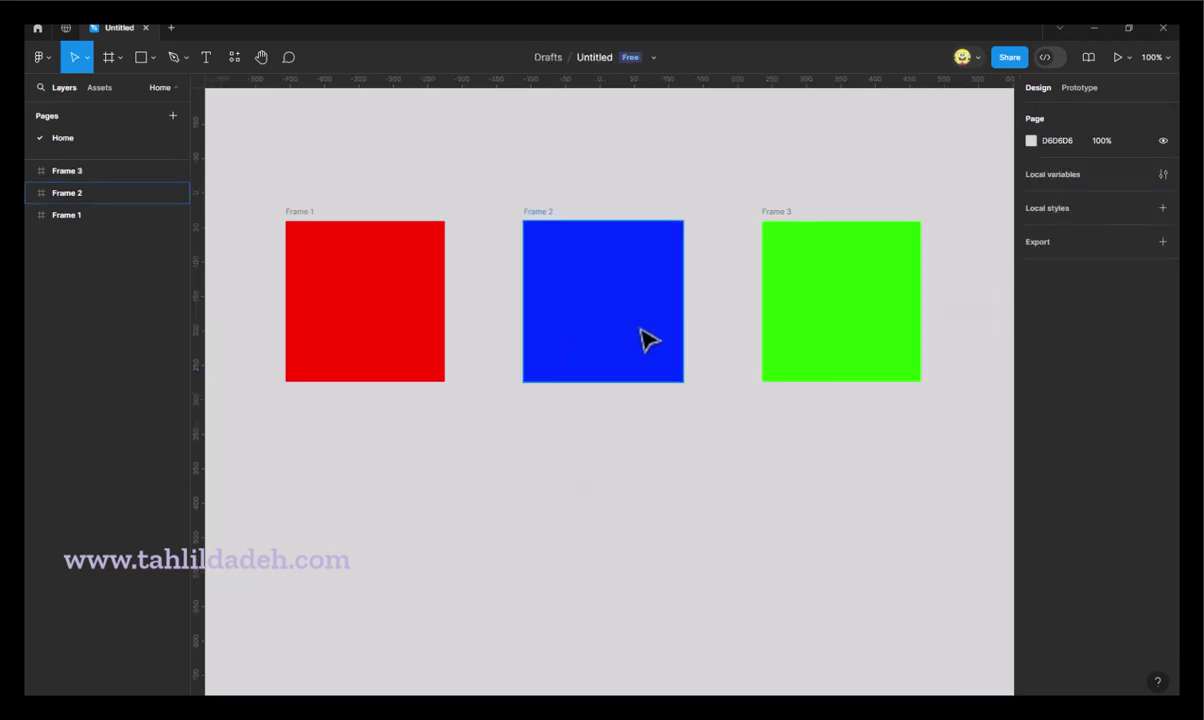
In the Prototype tab, browse the Device dropdown's list of preview devices.
{"action": "left_click", "coordinate": [1073, 90]}
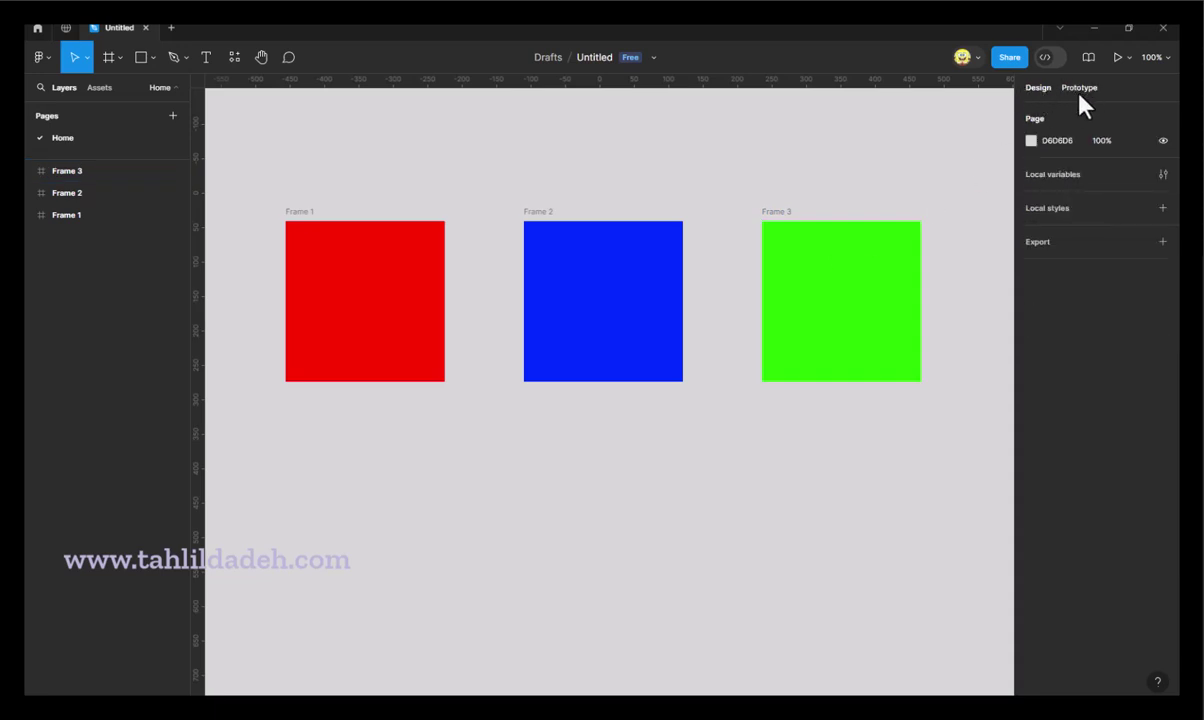
{"action": "left_click", "coordinate": [1080, 89]}
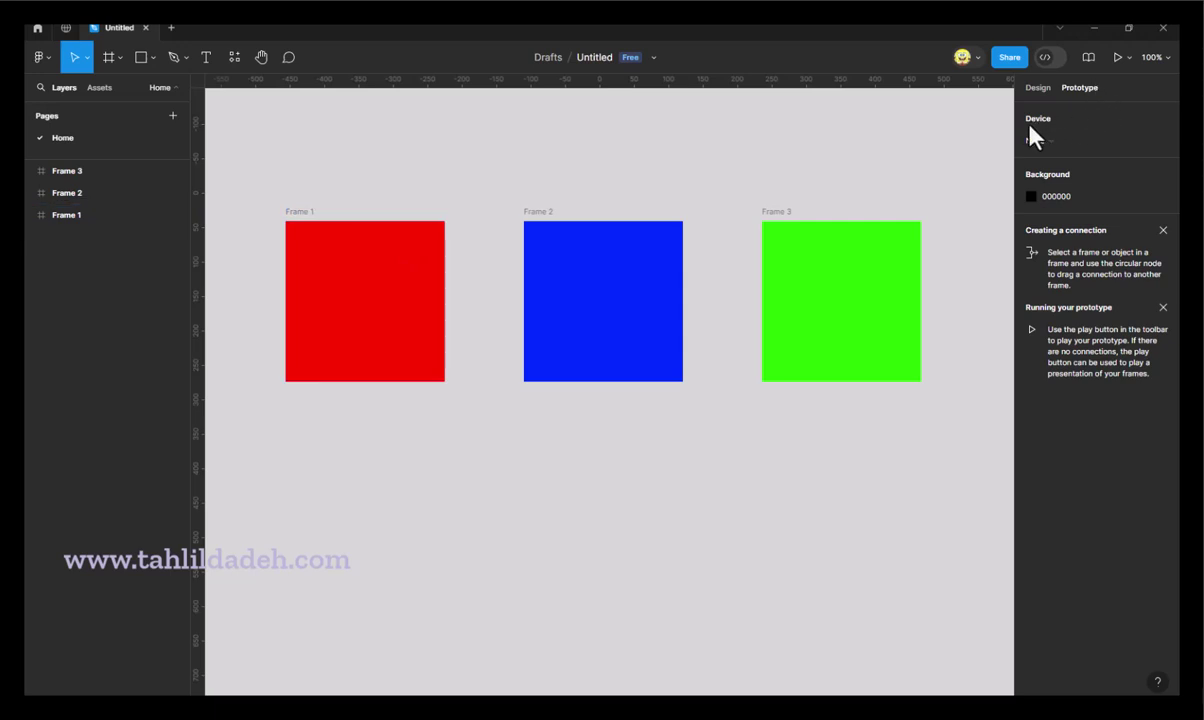
{"action": "left_click", "coordinate": [1120, 144]}
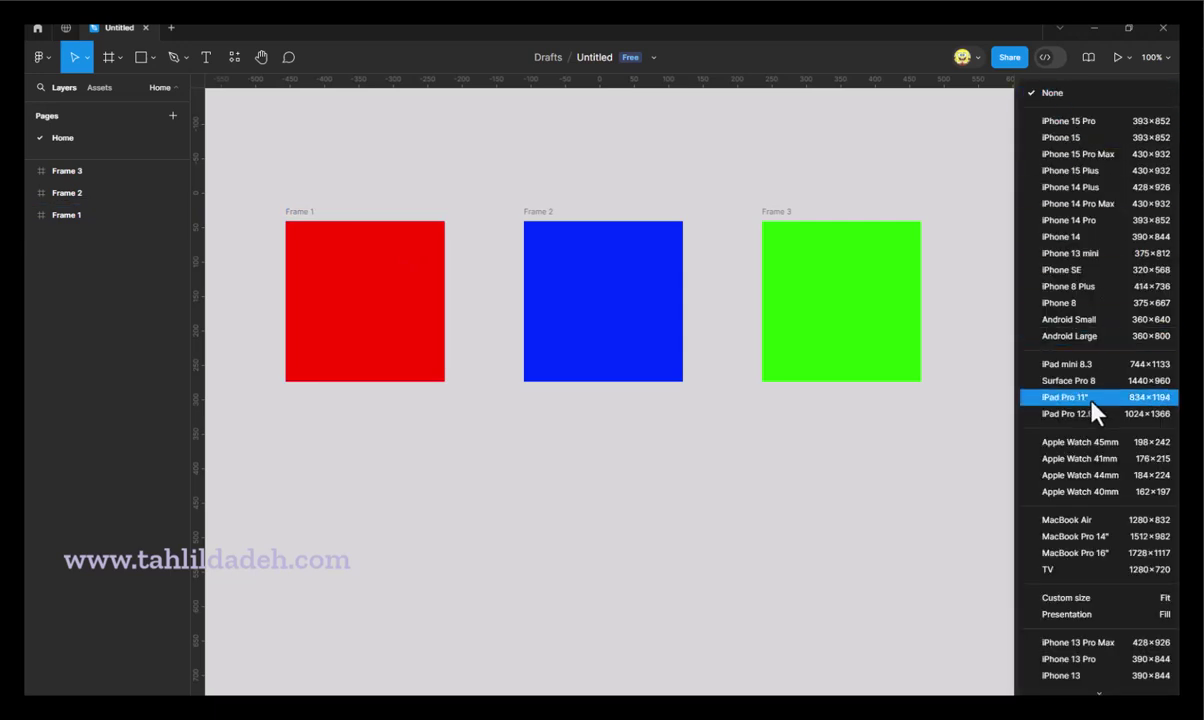
{"action": "scroll", "coordinate": [1075, 537], "scroll_direction": "down", "scroll_amount": 2}
{"action": "scroll", "coordinate": [1075, 537], "scroll_direction": "down", "scroll_amount": 2}
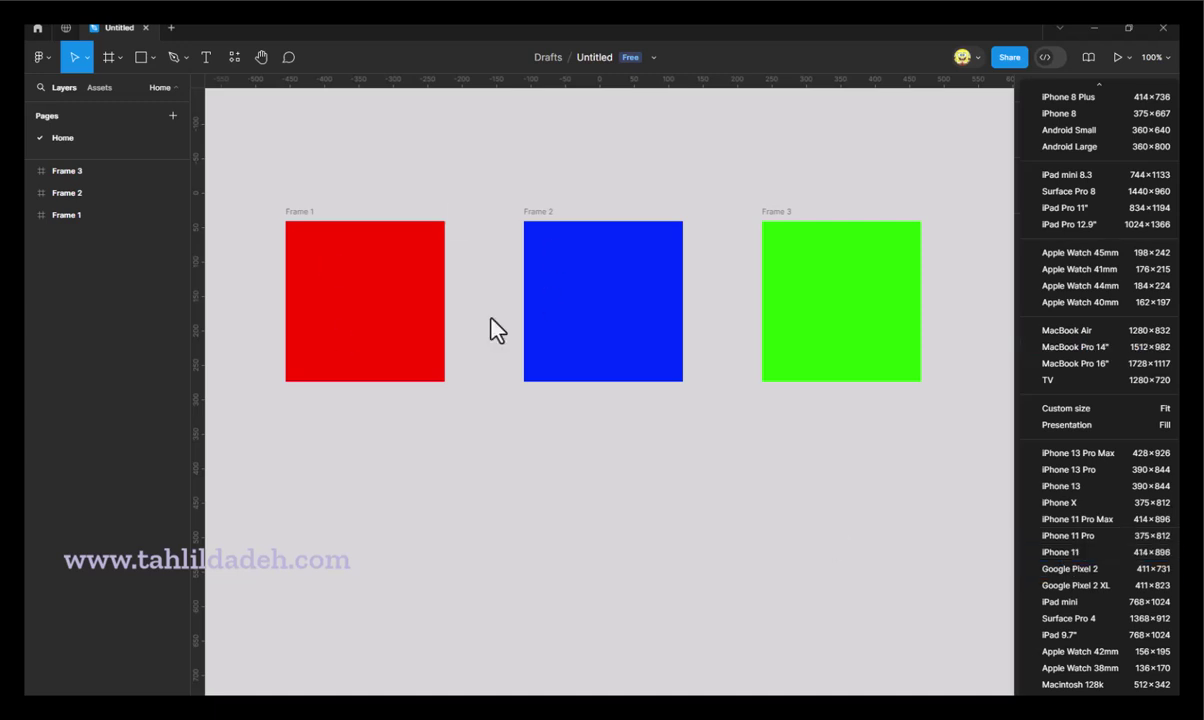
{"action": "scroll", "coordinate": [1070, 500], "scroll_direction": "up", "scroll_amount": 2}
{"action": "scroll", "coordinate": [1065, 460], "scroll_direction": "up", "scroll_amount": 1}
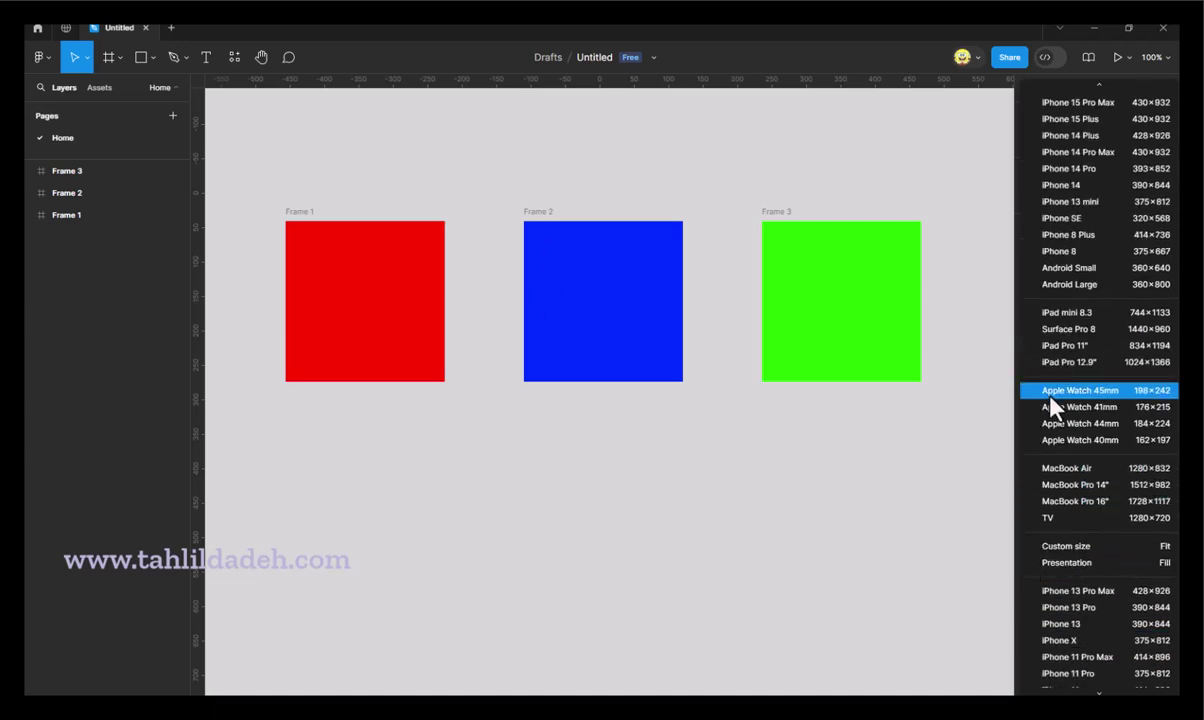
{"action": "scroll", "coordinate": [1057, 400], "scroll_direction": "up", "scroll_amount": 1}
{"action": "scroll", "coordinate": [1075, 376], "scroll_direction": "down", "scroll_amount": 3}
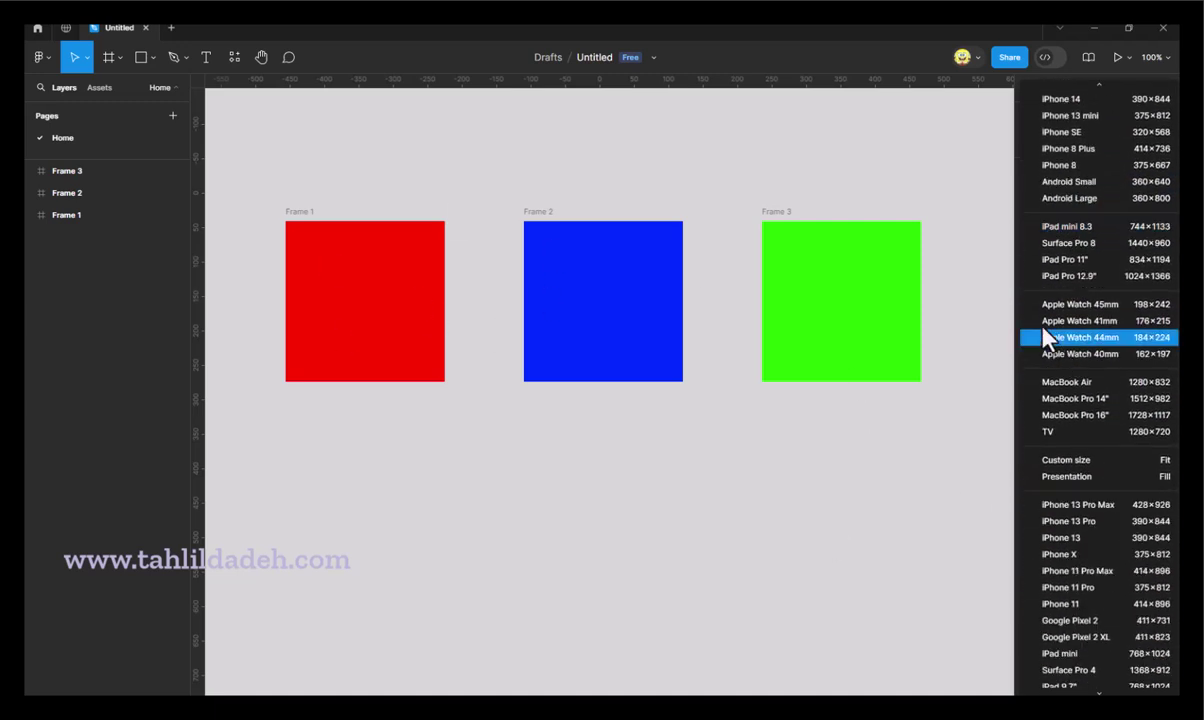
{"action": "scroll", "coordinate": [1095, 385], "scroll_direction": "down", "scroll_amount": 1}
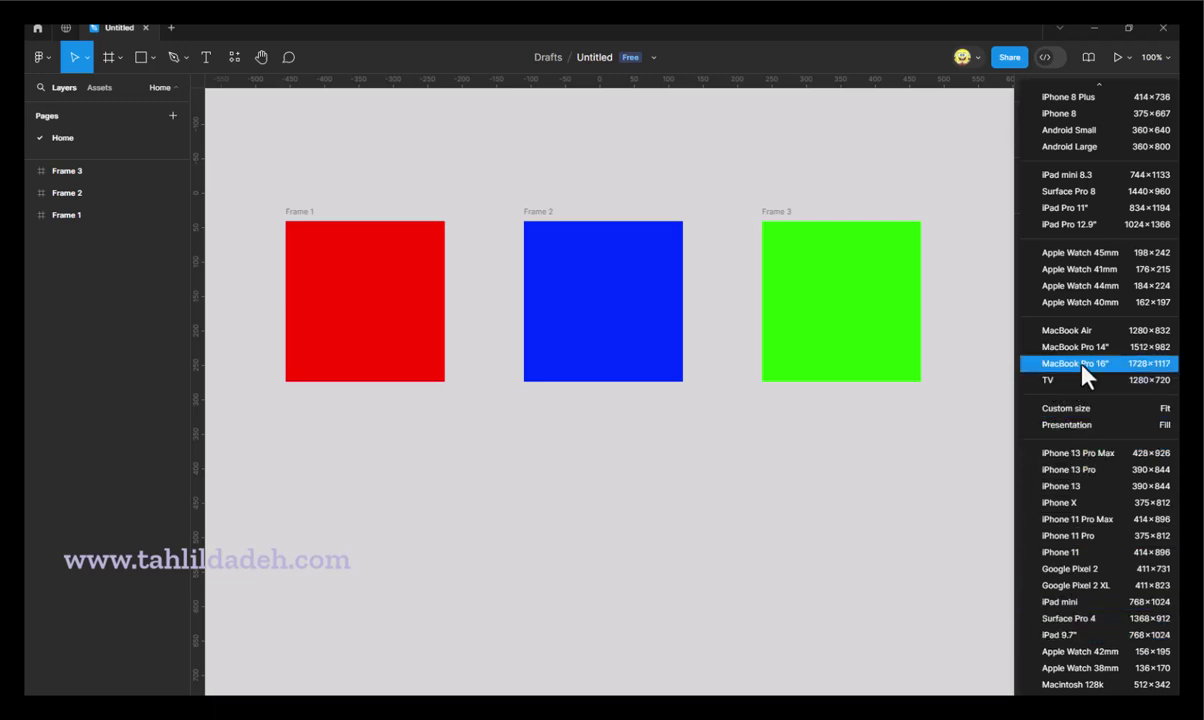
{"action": "scroll", "coordinate": [1060, 405], "scroll_direction": "up", "scroll_amount": 3}
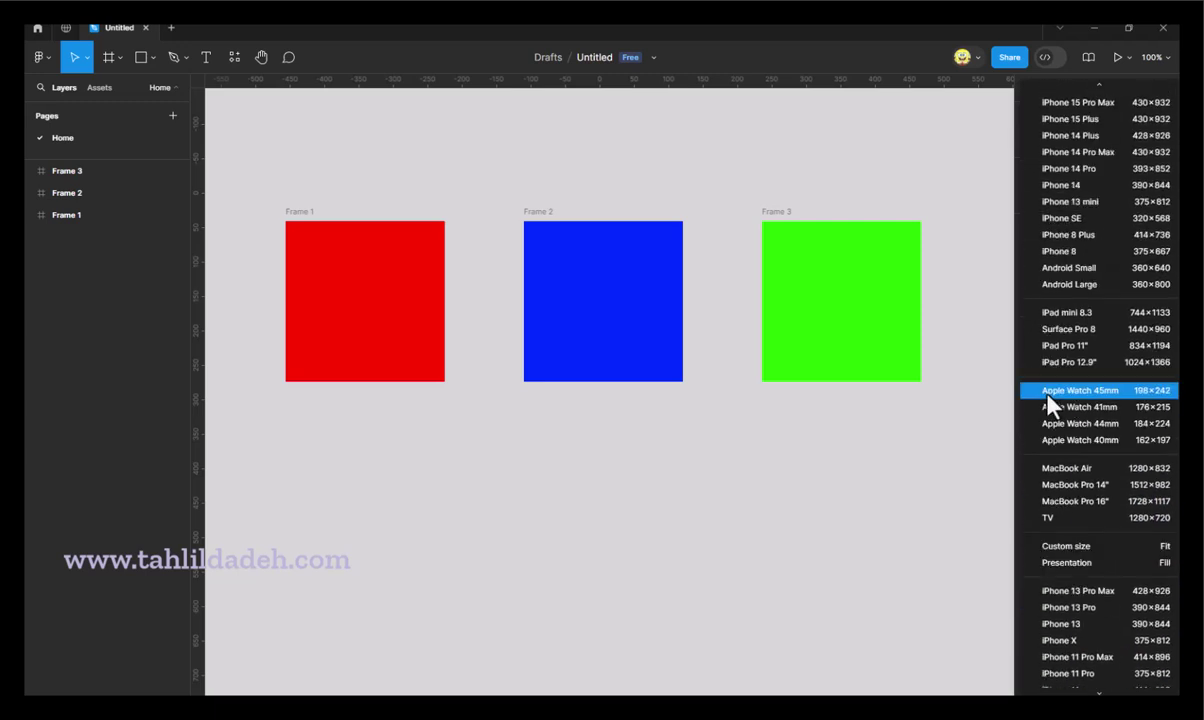
{"action": "scroll", "coordinate": [1055, 400], "scroll_direction": "up", "scroll_amount": 1}
Choose iPhone 14 as the preview device, trying model colours before settling on Midnight.
{"action": "left_click", "coordinate": [1060, 237]}
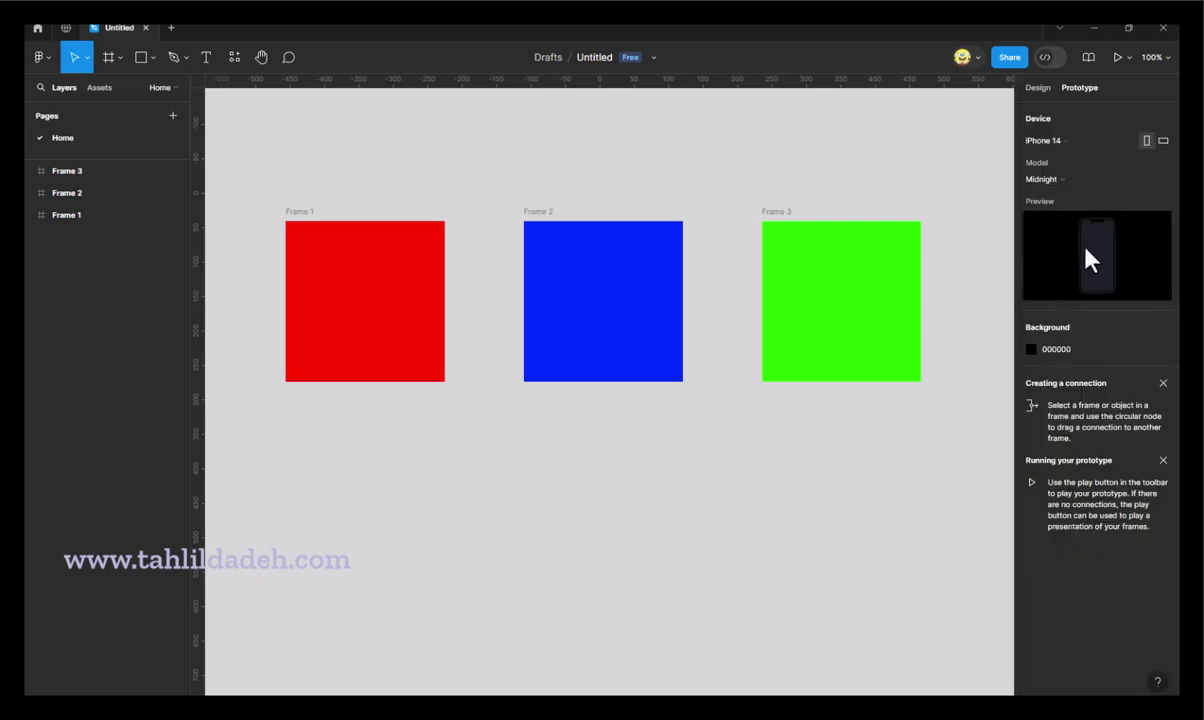
{"action": "left_click", "coordinate": [1073, 148]}
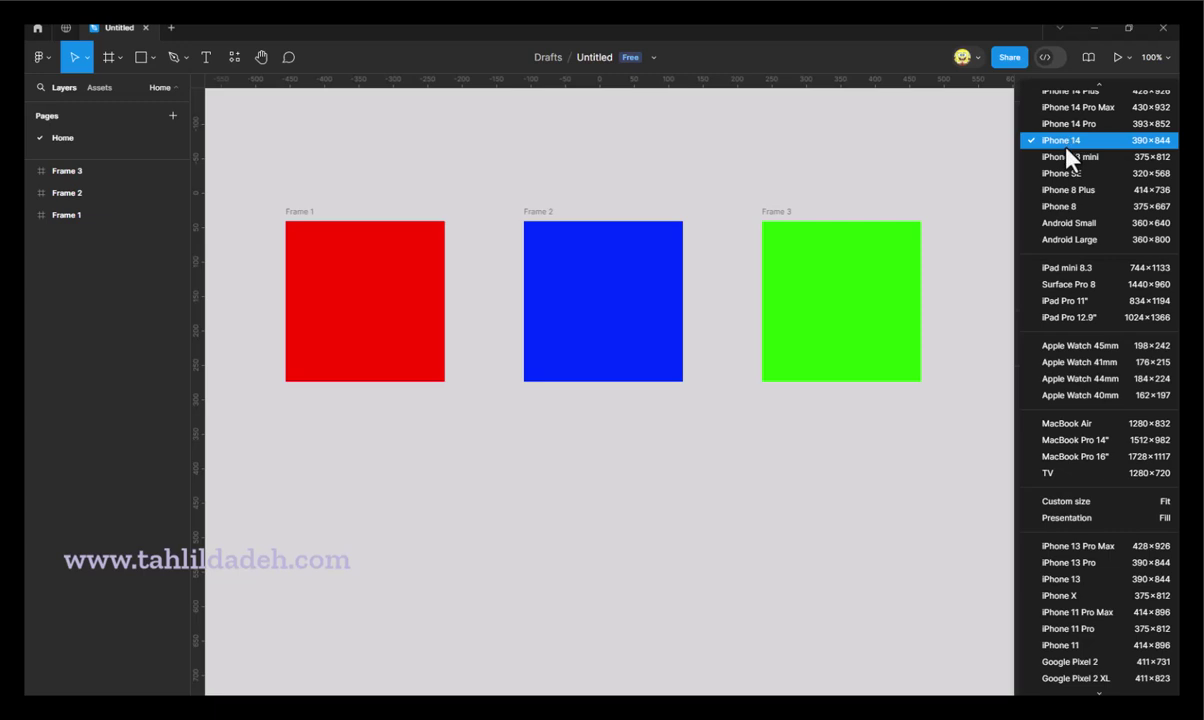
{"action": "left_click", "coordinate": [1067, 154]}
{"action": "left_click", "coordinate": [1114, 180]}
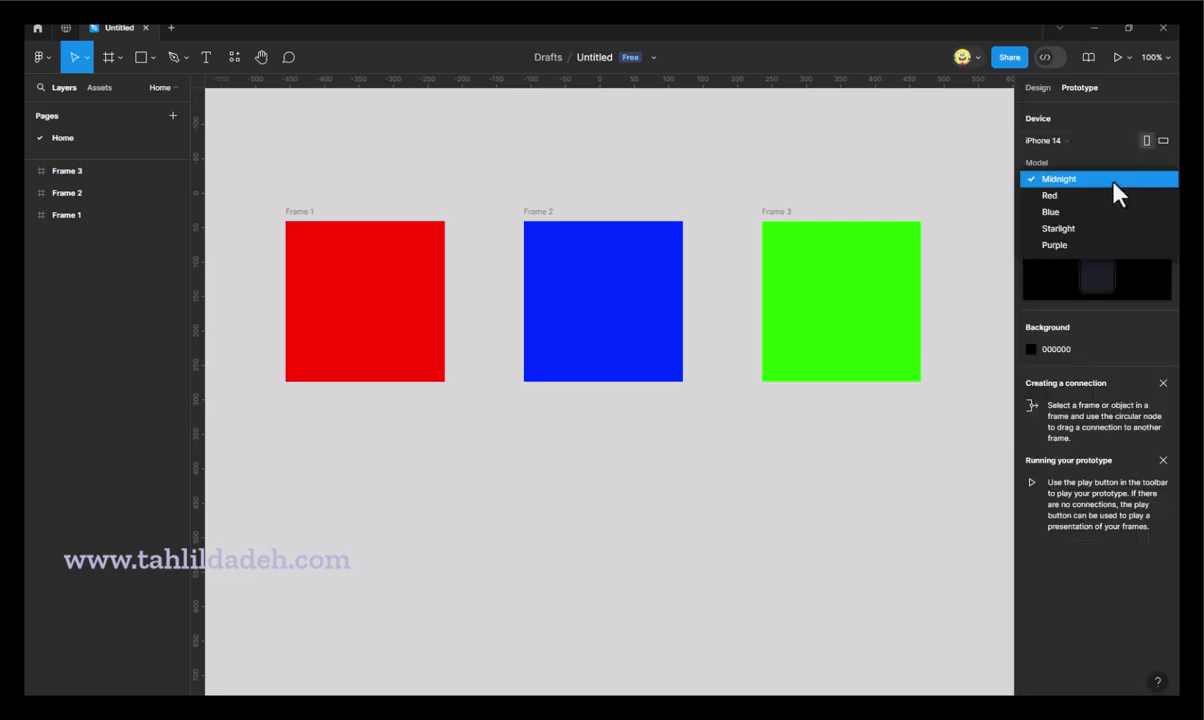
{"action": "left_click", "coordinate": [1051, 196]}
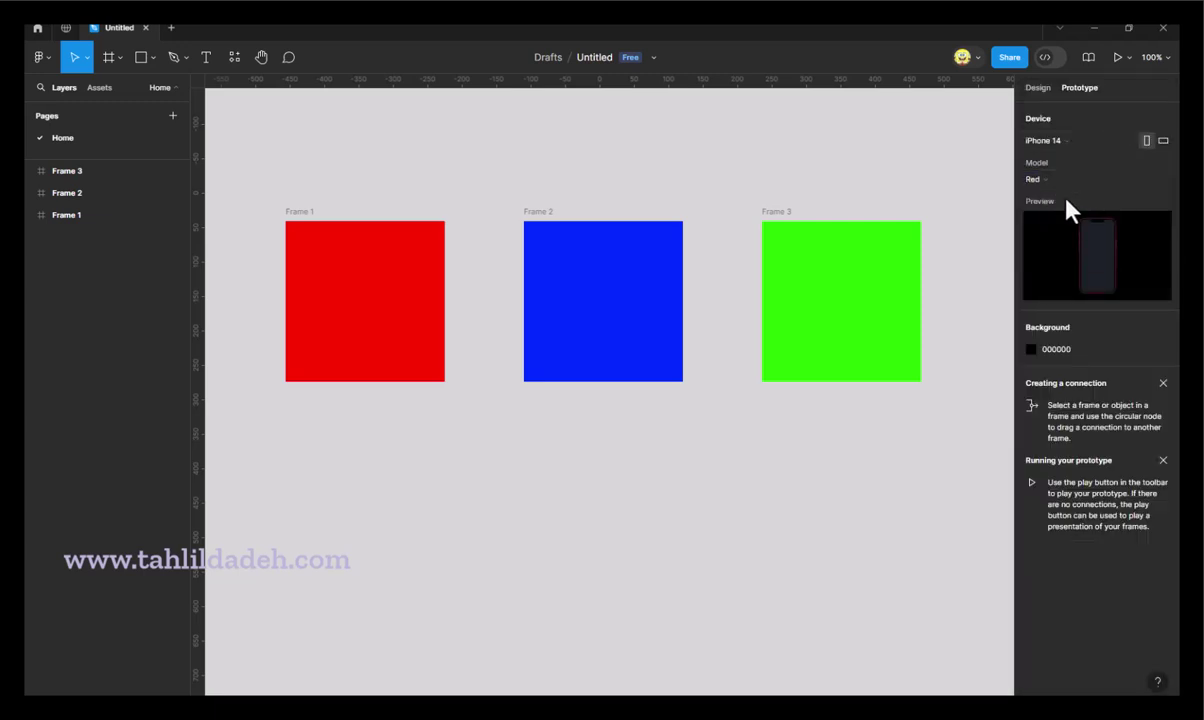
{"action": "left_click", "coordinate": [1060, 180]}
{"action": "left_click", "coordinate": [1075, 195]}
{"action": "left_click", "coordinate": [1102, 180]}
{"action": "left_click", "coordinate": [1095, 213]}
{"action": "left_click", "coordinate": [1108, 183]}
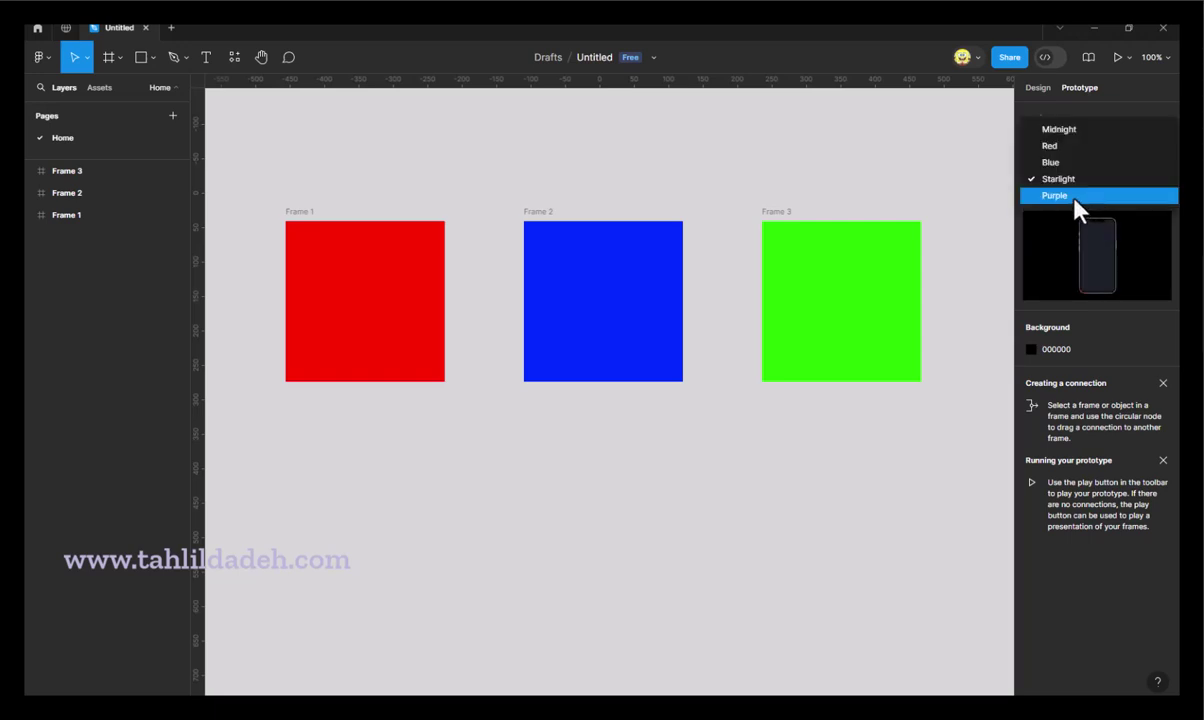
{"action": "left_click", "coordinate": [1077, 197]}
{"action": "left_click", "coordinate": [1080, 181]}
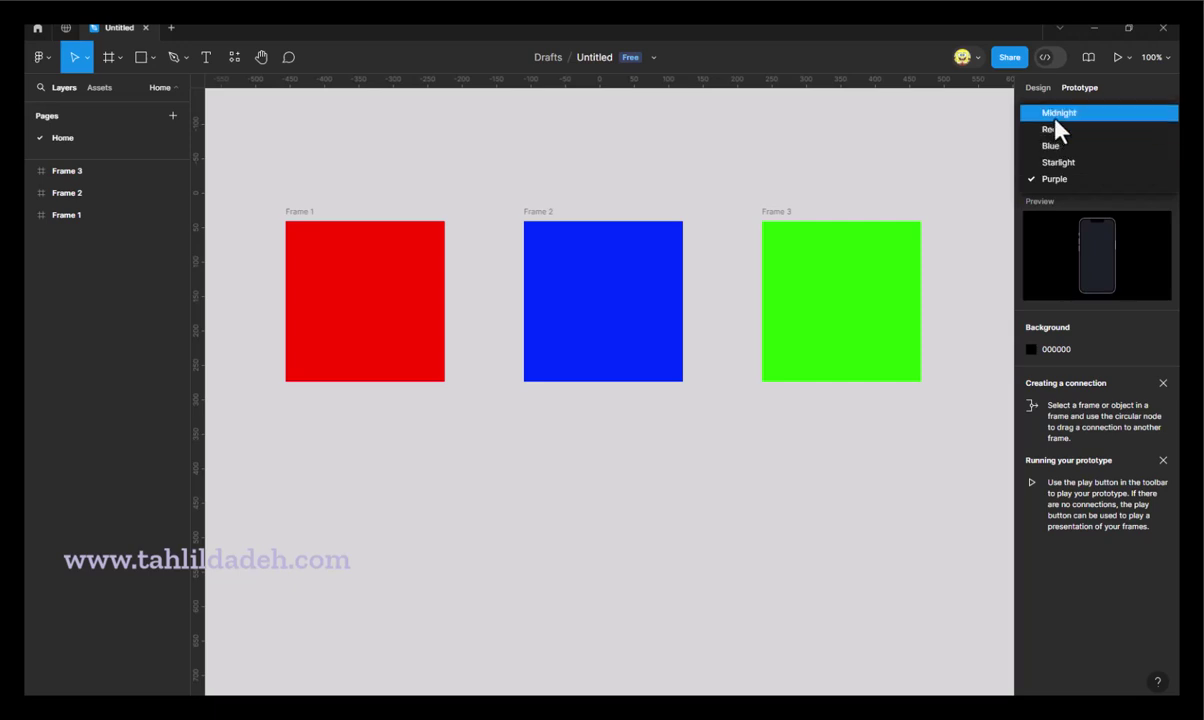
{"action": "left_click", "coordinate": [1052, 116]}
Set the preview background to FFFFFF, keep portrait orientation, and select red Frame 1.
{"action": "left_click", "coordinate": [1031, 349]}
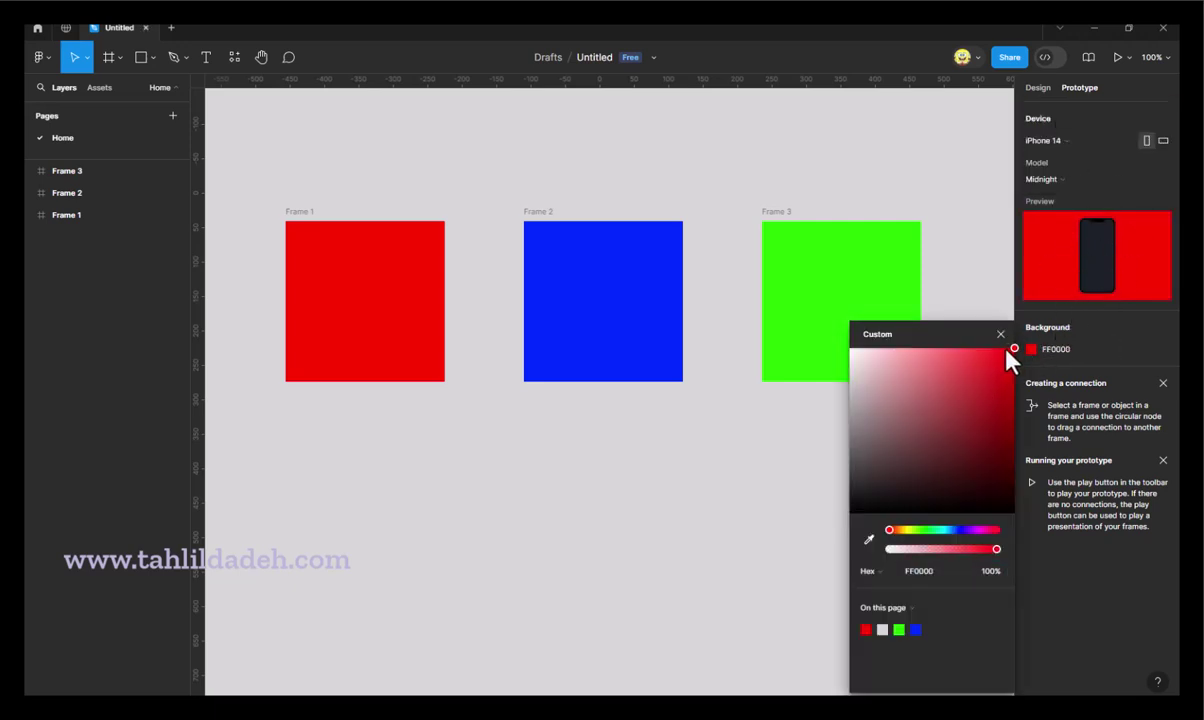
{"action": "left_click_drag", "start_coordinate": [1013, 349], "coordinate": [712, 271]}
{"action": "left_click", "coordinate": [1000, 334]}
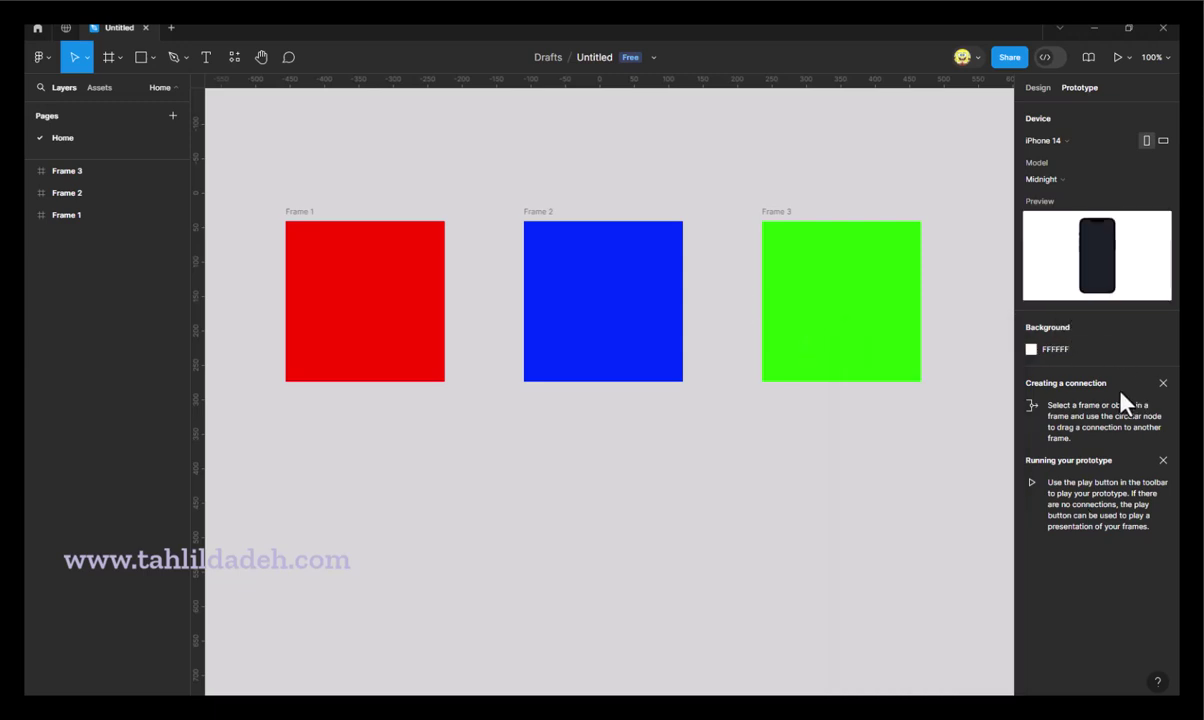
{"action": "left_click", "coordinate": [1163, 140]}
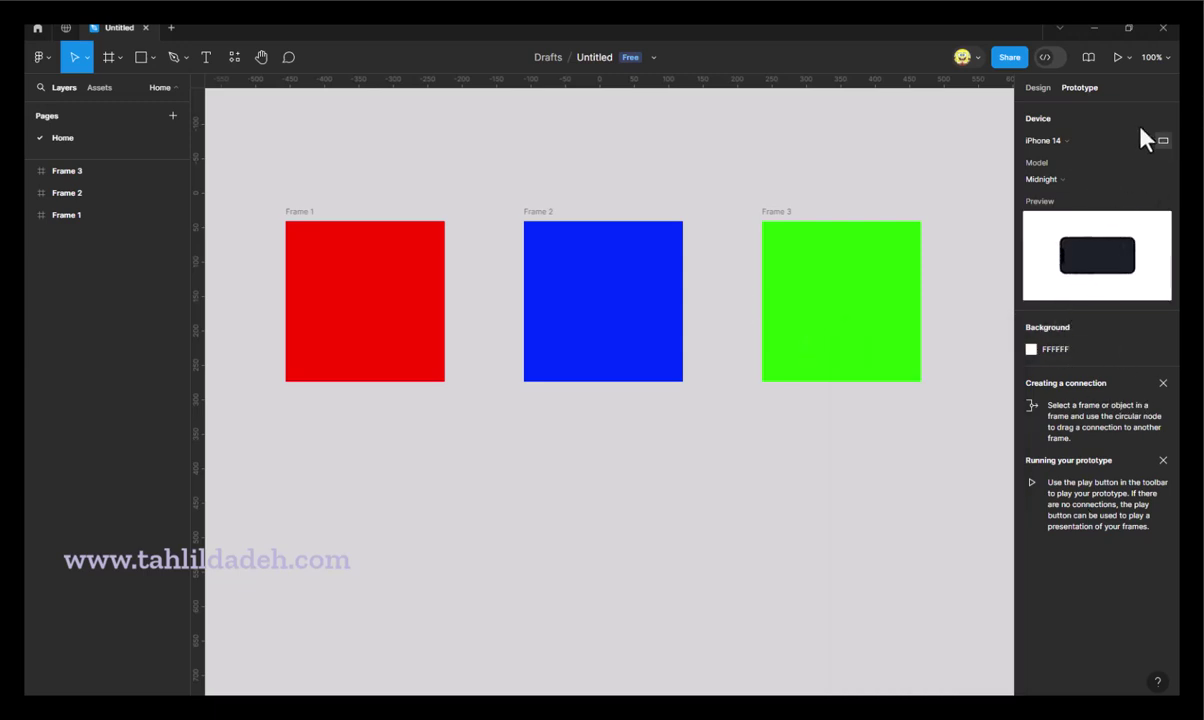
{"action": "left_click", "coordinate": [1147, 140]}
{"action": "left_click", "coordinate": [1163, 141]}
{"action": "left_click", "coordinate": [1147, 140]}
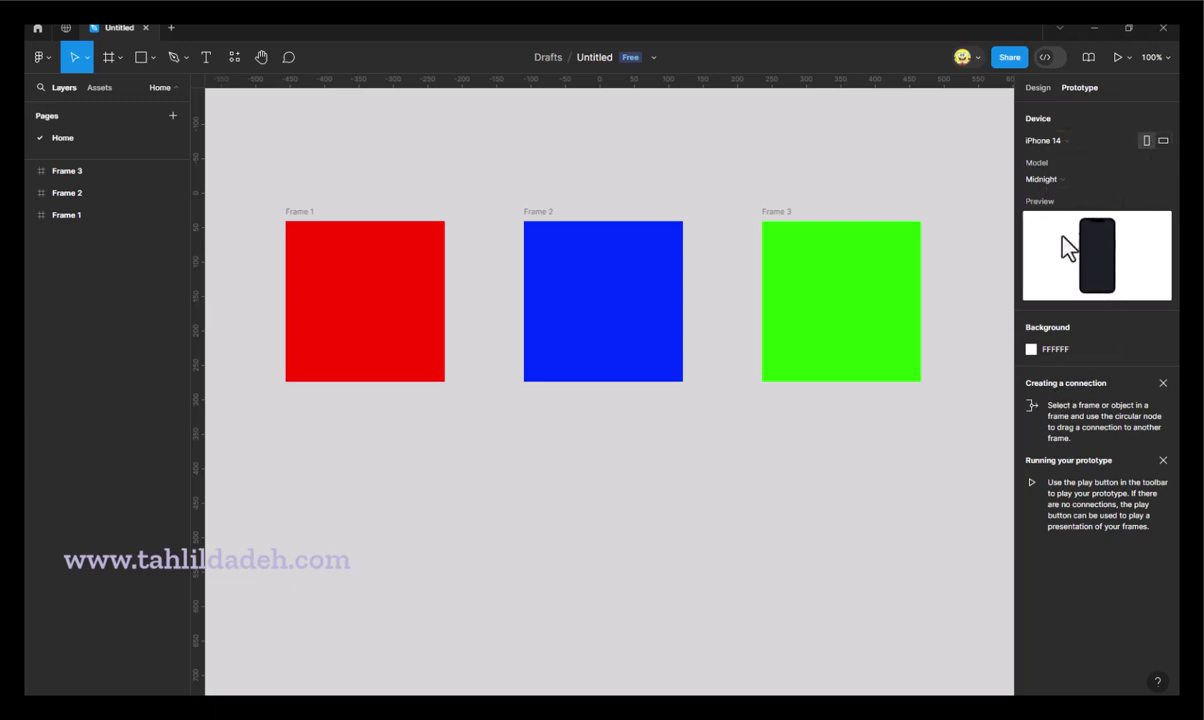
{"action": "left_click", "coordinate": [412, 293]}
Select red Frame 1 to show its Flow starting point and Interactions options.
{"action": "left_click", "coordinate": [387, 283]}
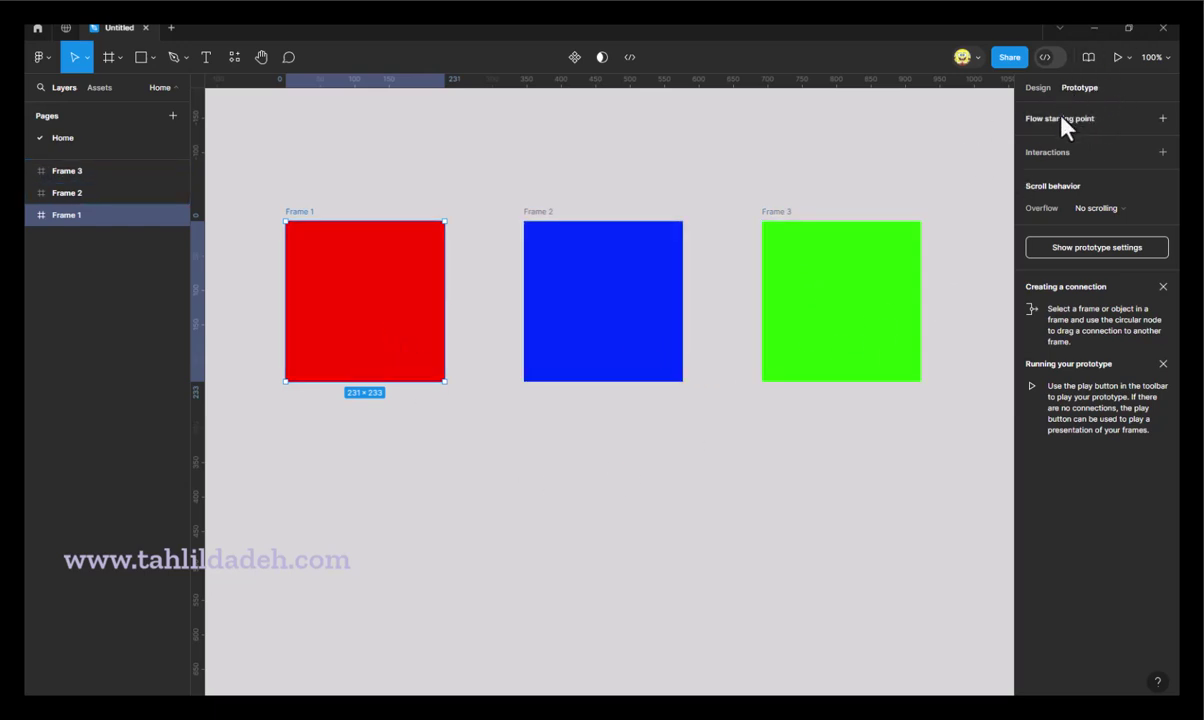
Link Frame 1 to Frame 2 on tap and rename the flow to 'test'.
{"action": "mouse_move", "coordinate": [445, 302]}
{"action": "mouse_move", "coordinate": [445, 302]}
{"action": "left_mouse_down"}
{"action": "mouse_move", "coordinate": [530, 247]}
{"action": "mouse_move", "coordinate": [527, 261]}
{"action": "left_mouse_up"}
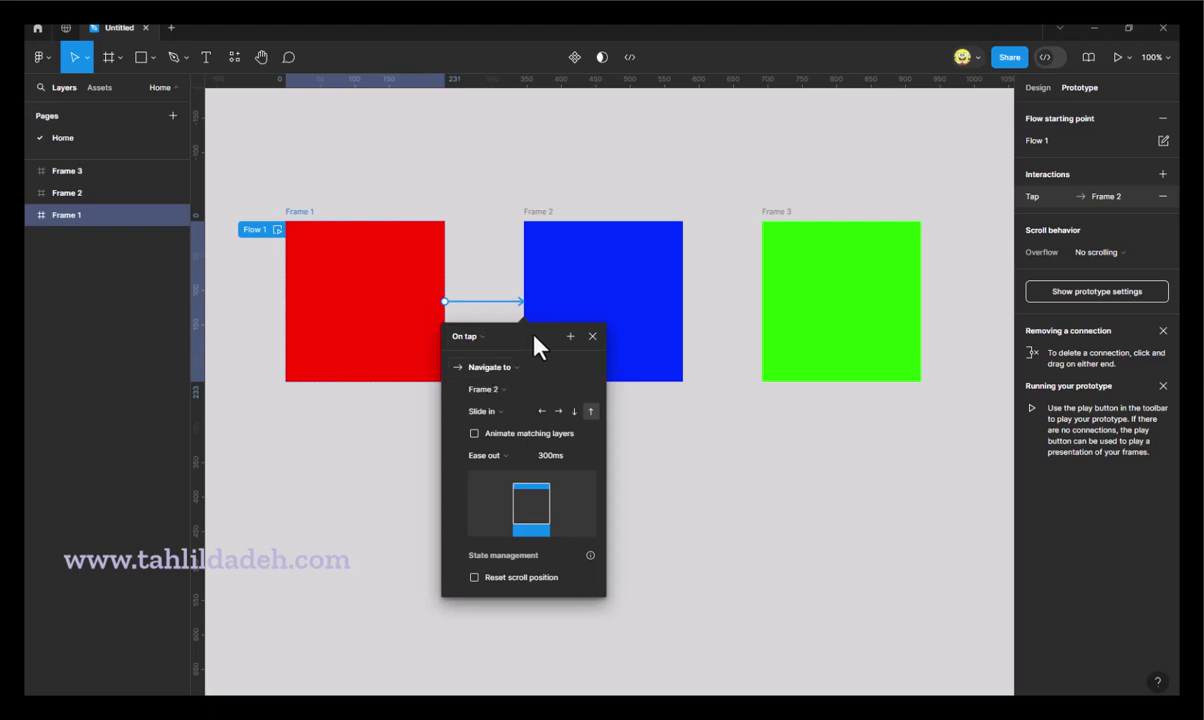
{"action": "left_click_drag", "start_coordinate": [535, 345], "coordinate": [738, 408]}
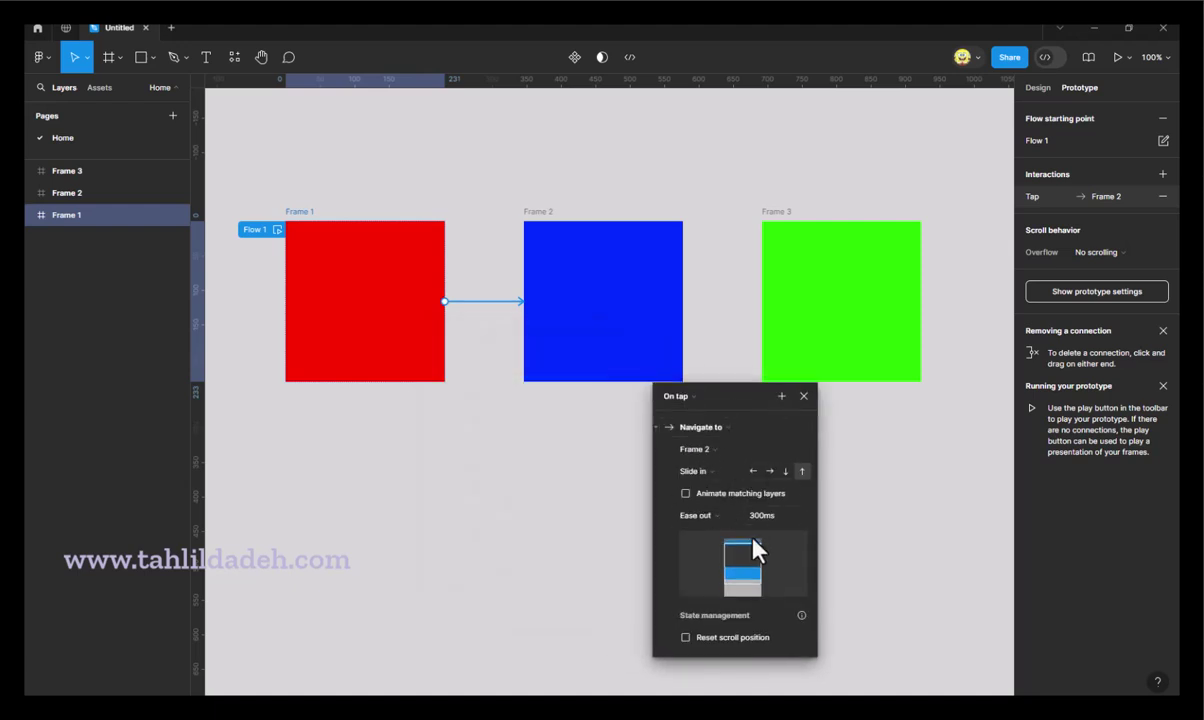
{"action": "double_click", "coordinate": [1045, 140]}
{"action": "type", "text": "test"}
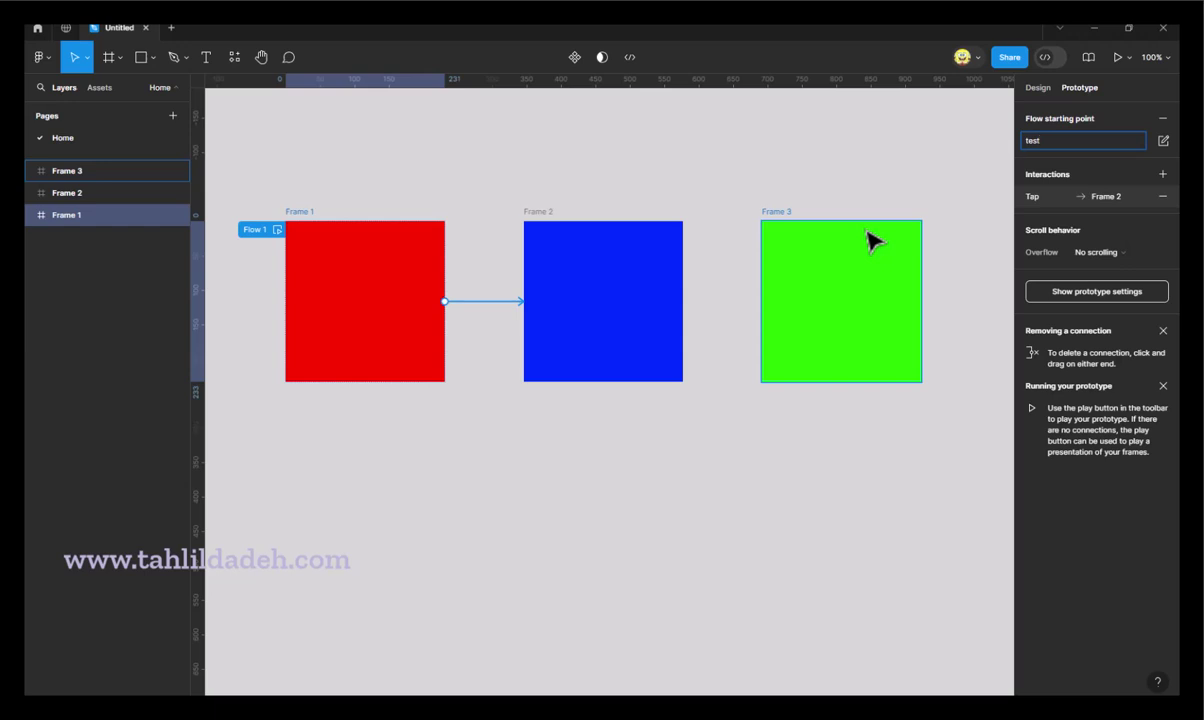
{"action": "key", "text": "Return"}
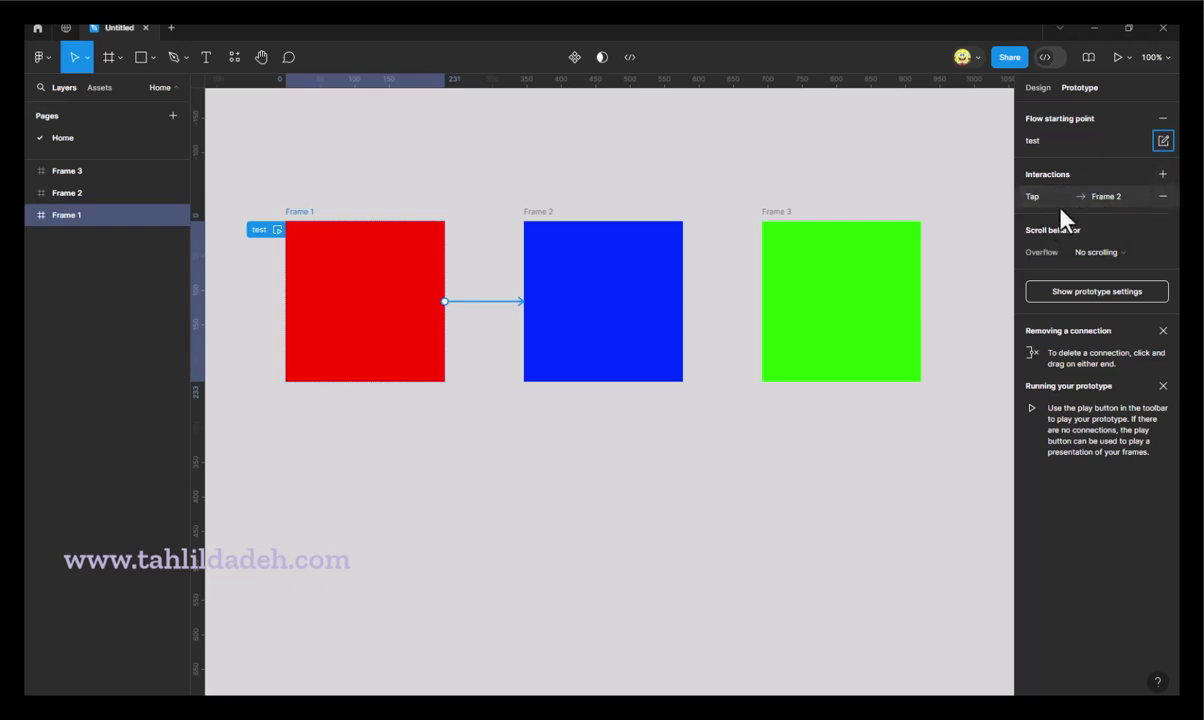
Inspect Frame 1's overflow options and its tap interaction (Slide in, Ease out, 300ms).
{"action": "left_click", "coordinate": [1162, 256]}
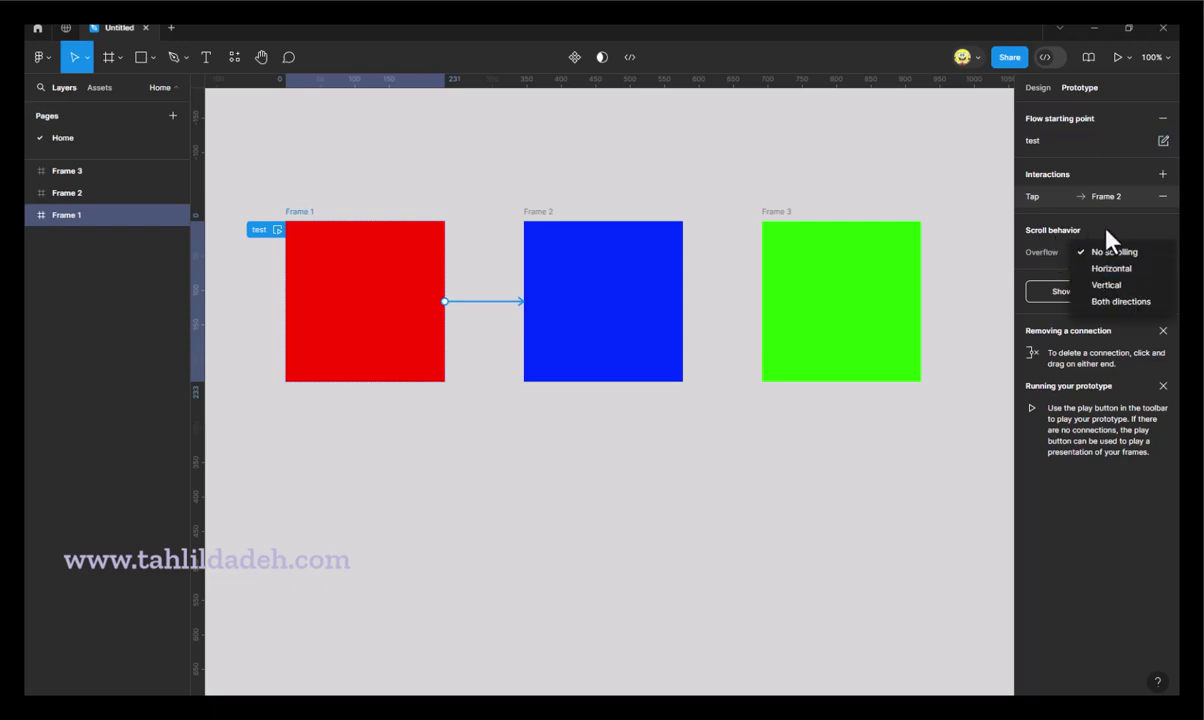
{"action": "left_click", "coordinate": [1053, 263]}
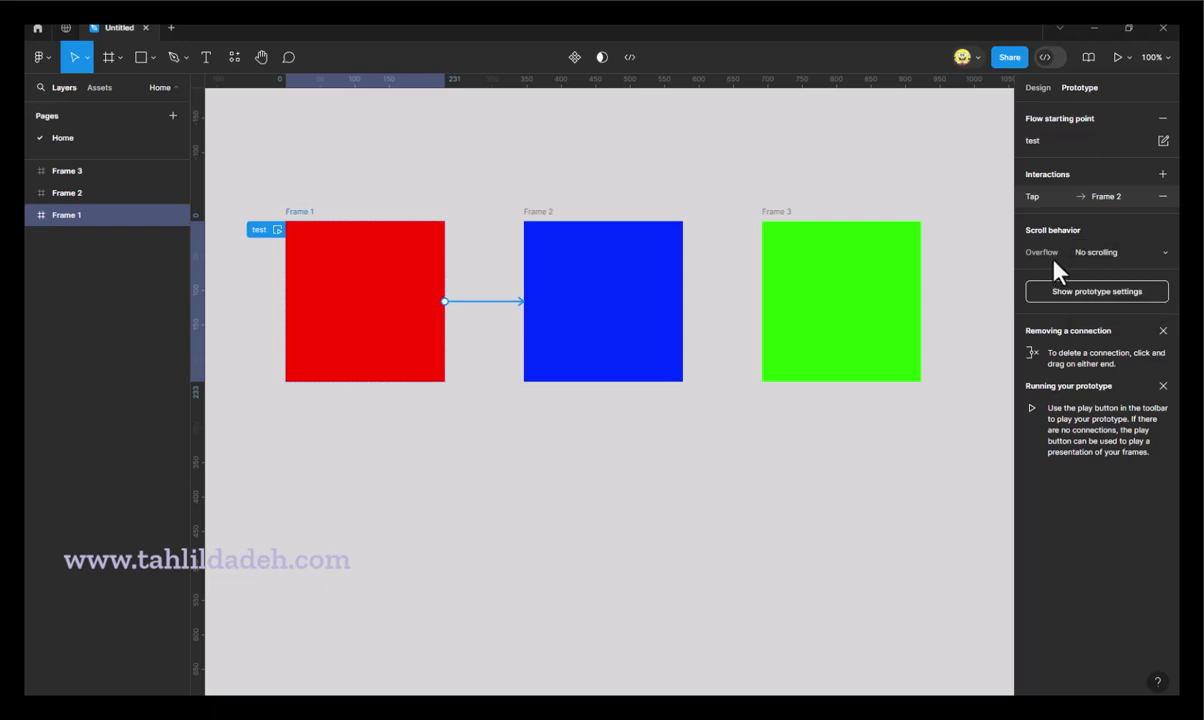
{"action": "left_click", "coordinate": [470, 302]}
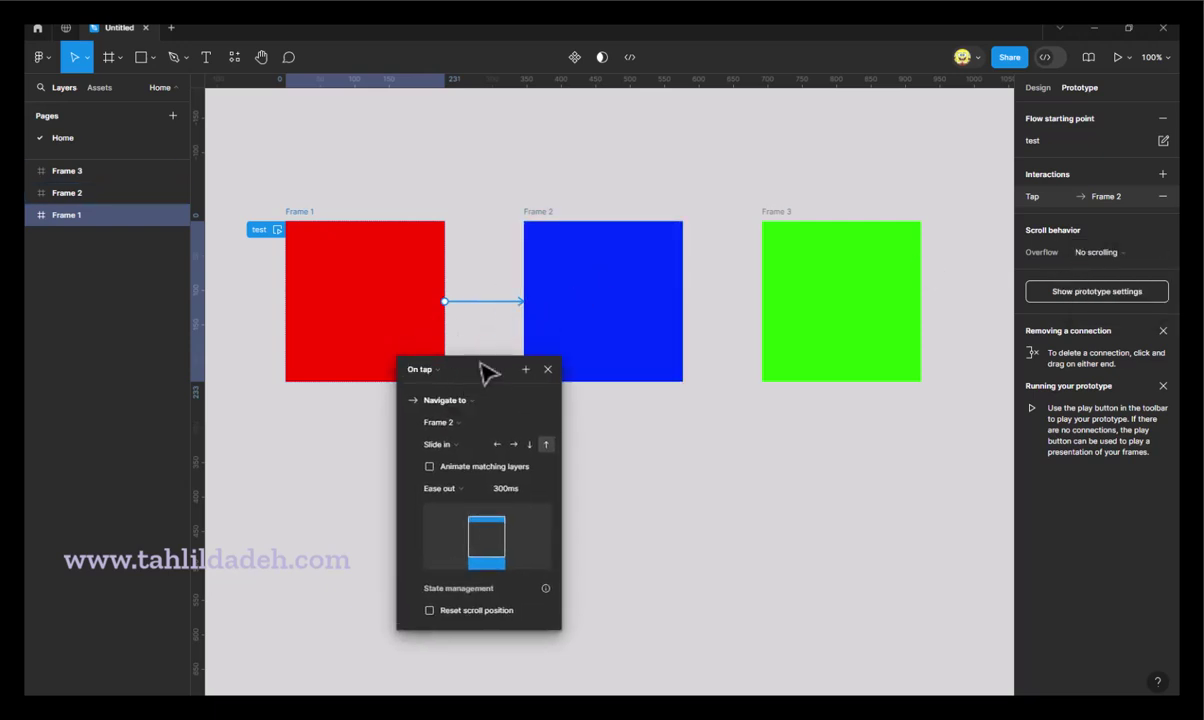
Launch the prototype in a phone Preview from the play button menu.
{"action": "mouse_move", "coordinate": [486, 374]}
{"action": "left_mouse_down"}
{"action": "mouse_move", "coordinate": [365, 280]}
{"action": "mouse_move", "coordinate": [305, 291]}
{"action": "left_mouse_up"}
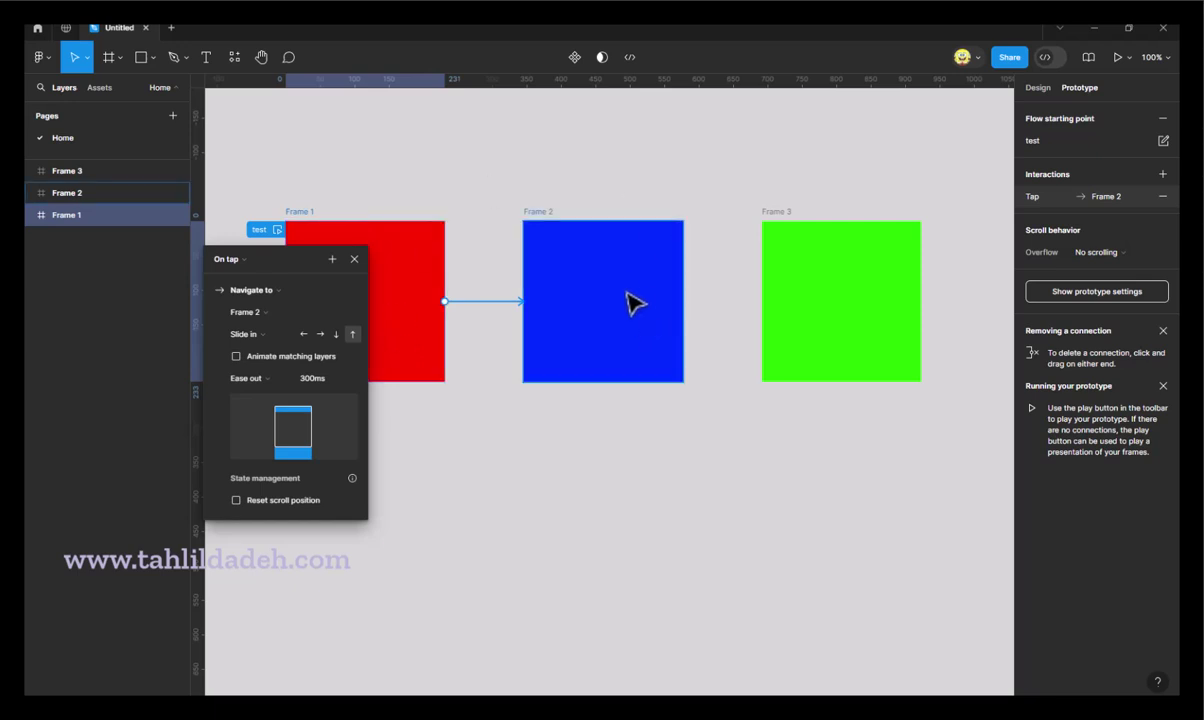
{"action": "left_click", "coordinate": [1129, 57]}
{"action": "left_click", "coordinate": [1094, 108]}
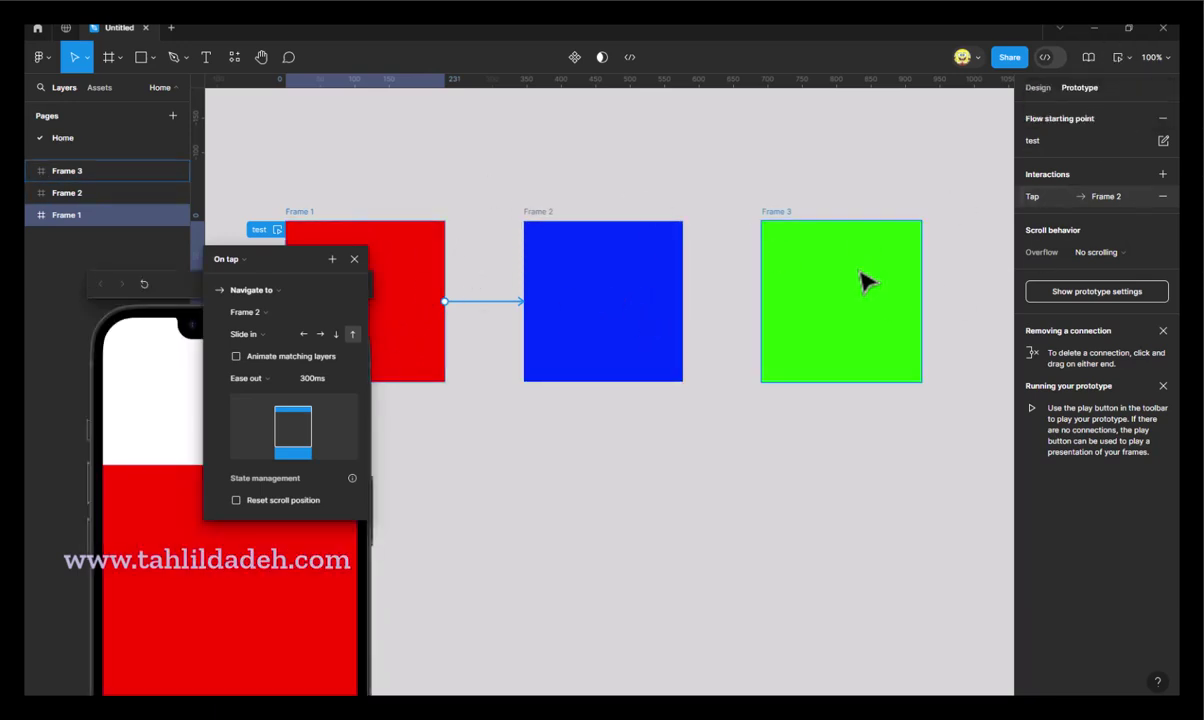
Test the tap link in preview: red to blue Frame 2, back, forward, then restart.
{"action": "left_click_drag", "start_coordinate": [172, 287], "coordinate": [801, 90]}
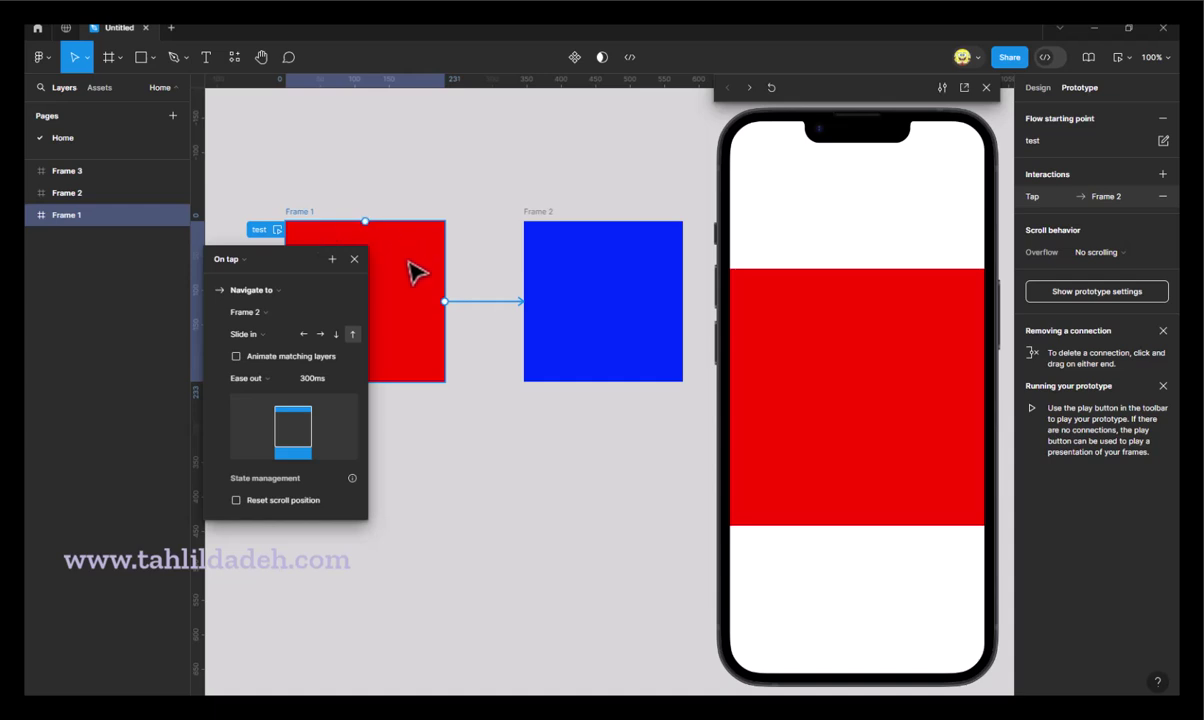
{"action": "left_click", "coordinate": [803, 368]}
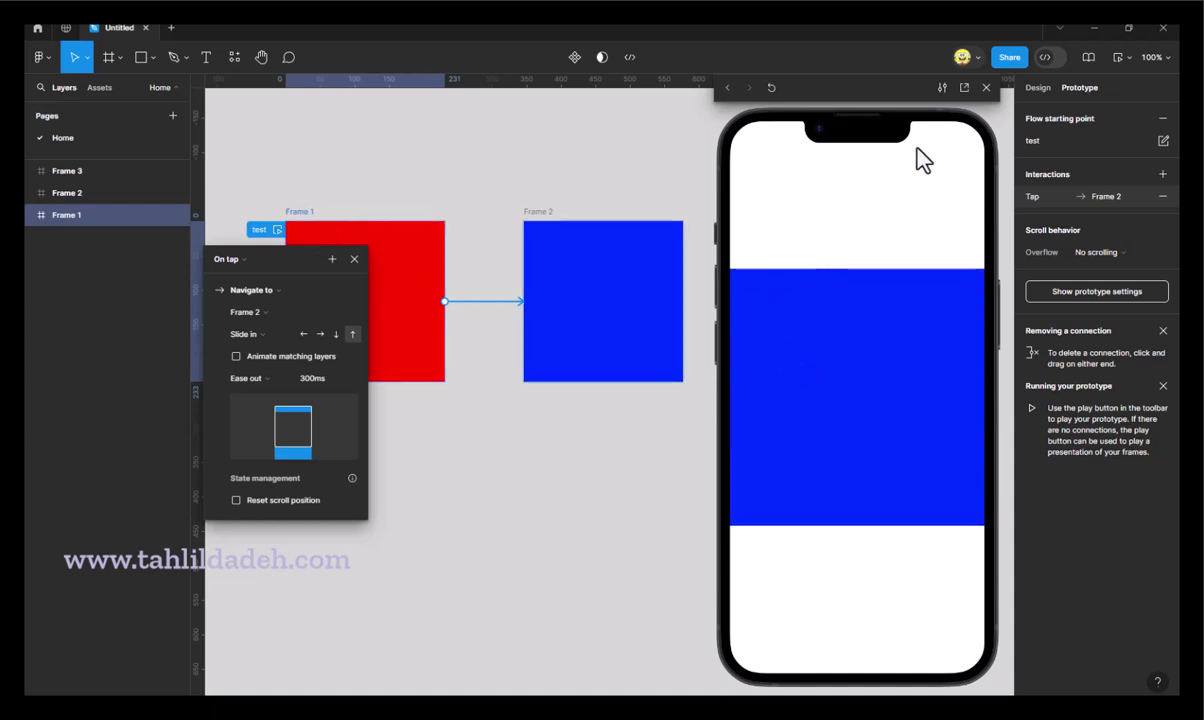
{"action": "left_click", "coordinate": [727, 87]}
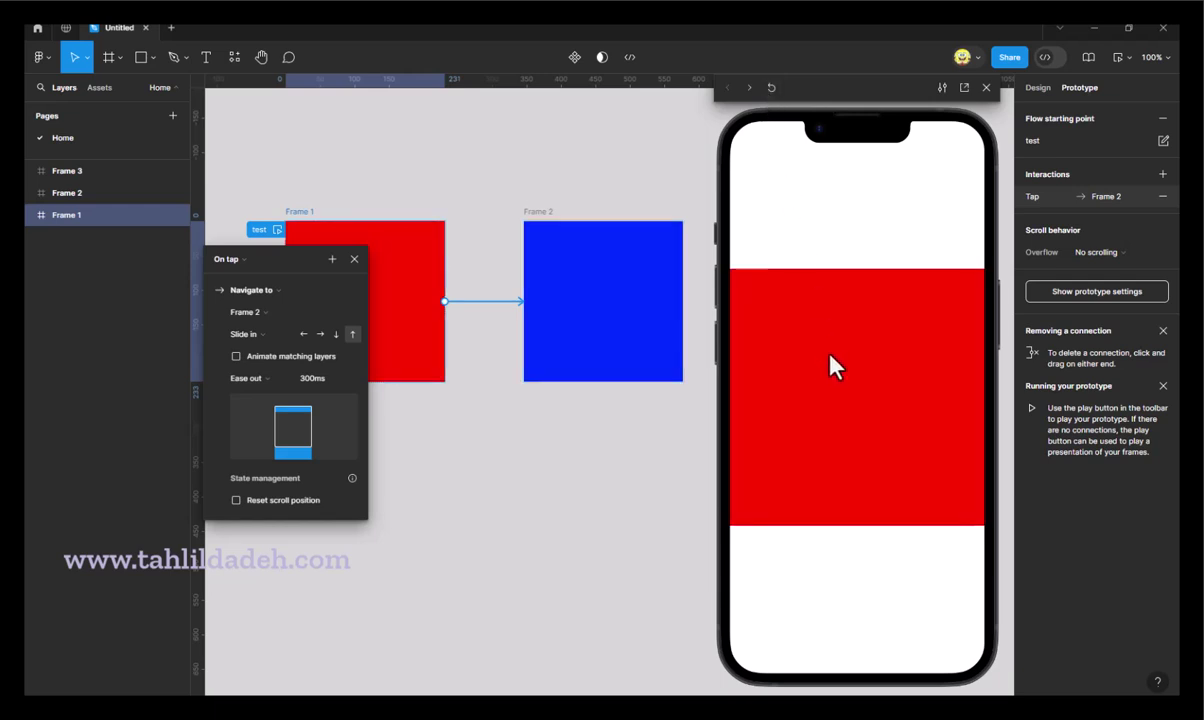
{"action": "left_click", "coordinate": [835, 366]}
{"action": "left_click", "coordinate": [770, 87]}
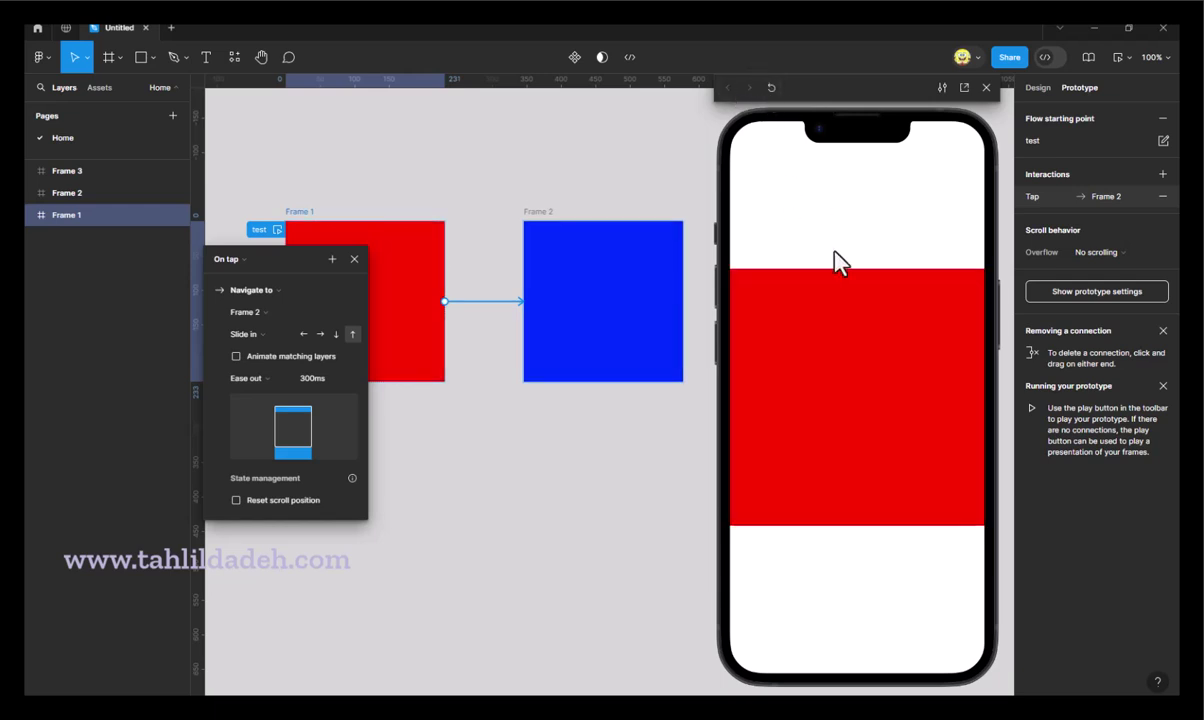
{"action": "left_click", "coordinate": [246, 266]}
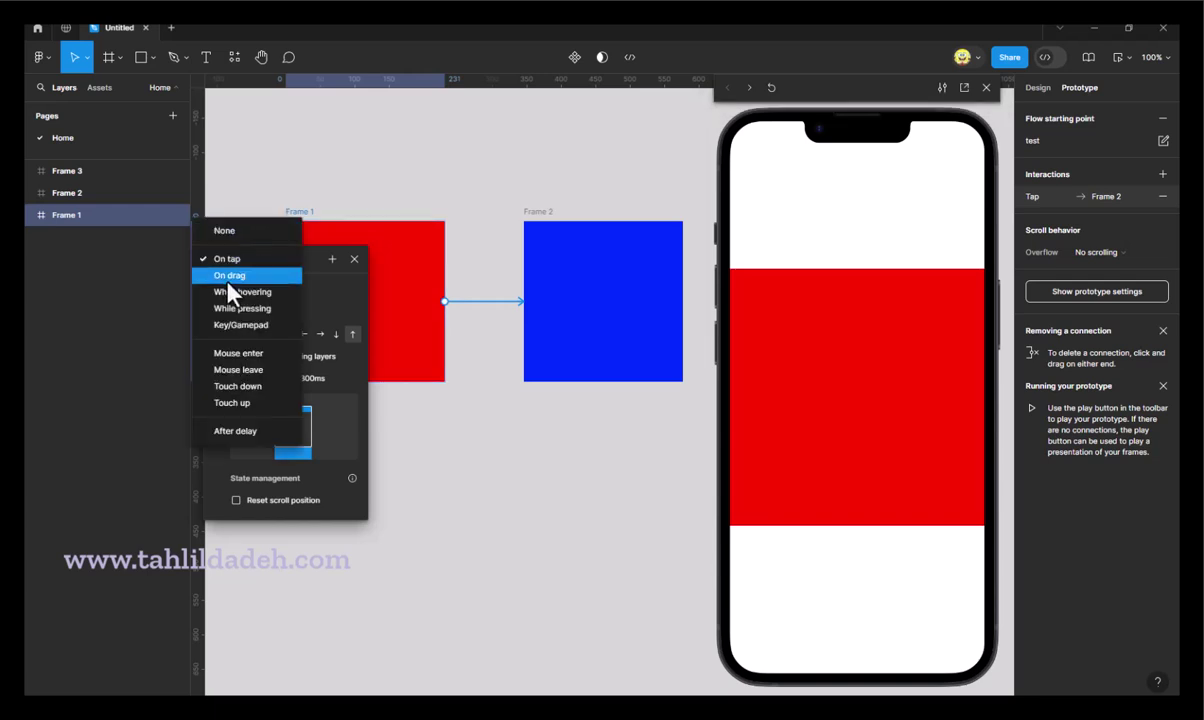
Set the link trigger to On drag and test dragging to Frame 2 twice.
{"action": "left_click", "coordinate": [228, 282]}
{"action": "left_click_drag", "start_coordinate": [745, 400], "coordinate": [828, 257]}
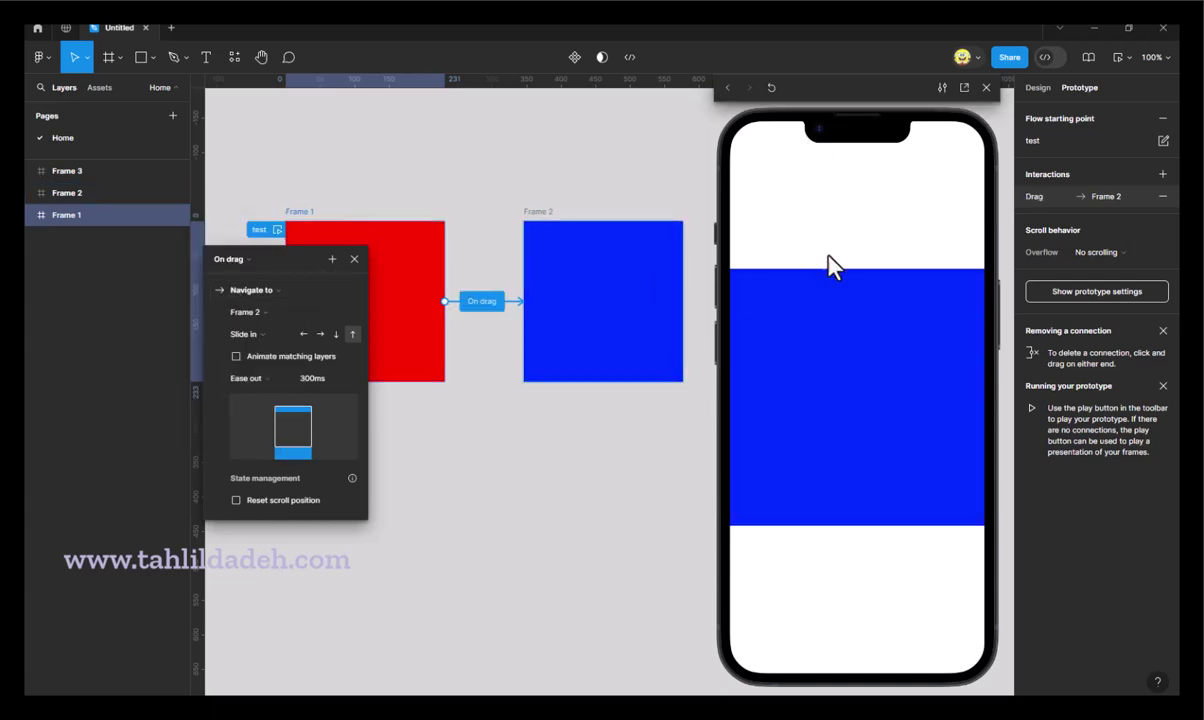
{"action": "left_click", "coordinate": [771, 87]}
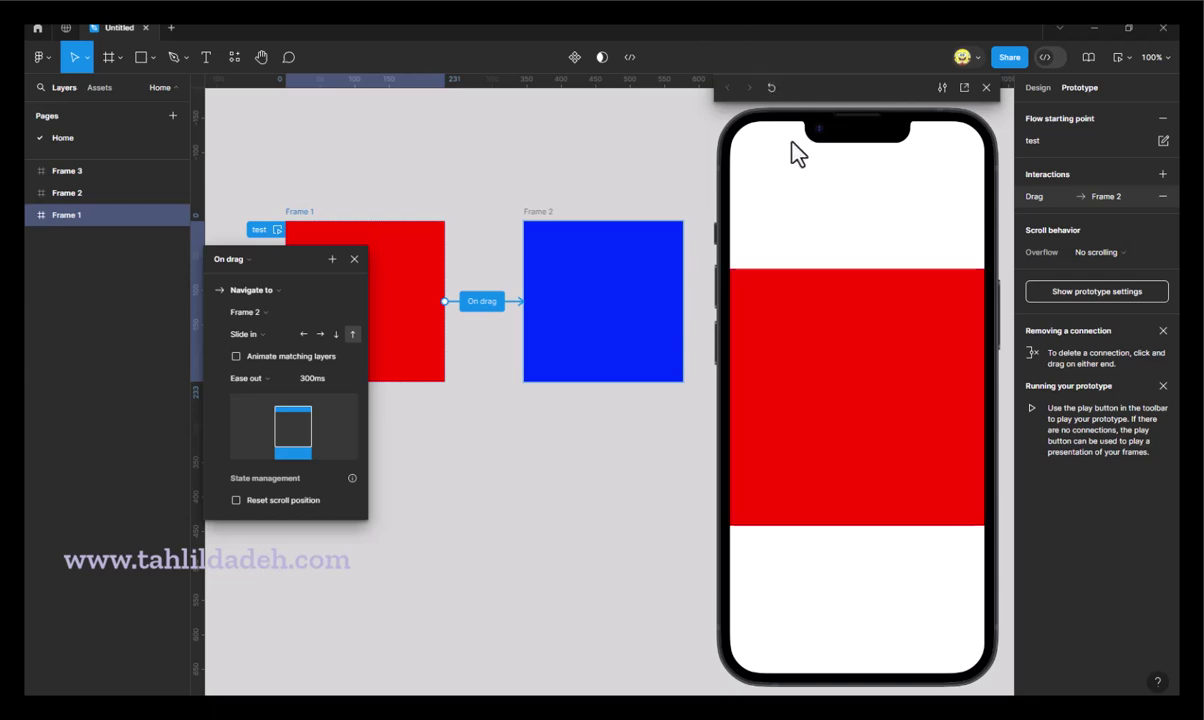
{"action": "left_click_drag", "start_coordinate": [873, 417], "coordinate": [855, 200]}
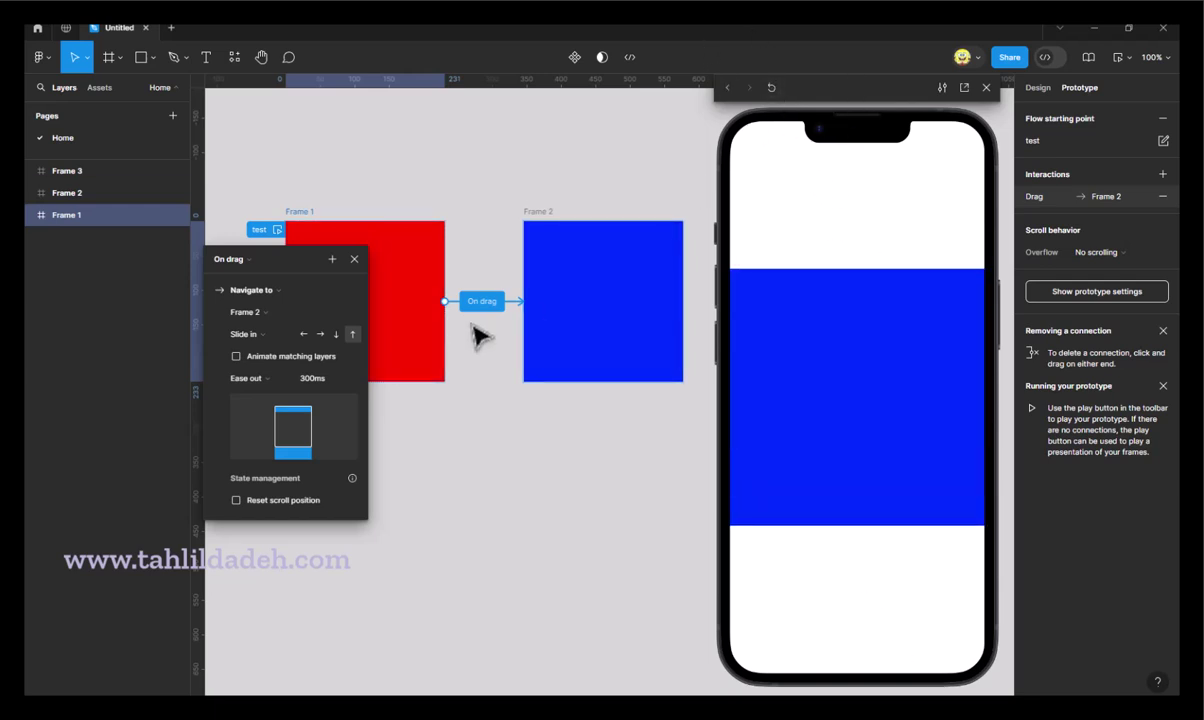
{"action": "left_click", "coordinate": [771, 88]}
Switch the trigger to While hovering, then While pressing, and test pressing the red frame.
{"action": "left_click", "coordinate": [229, 259]}
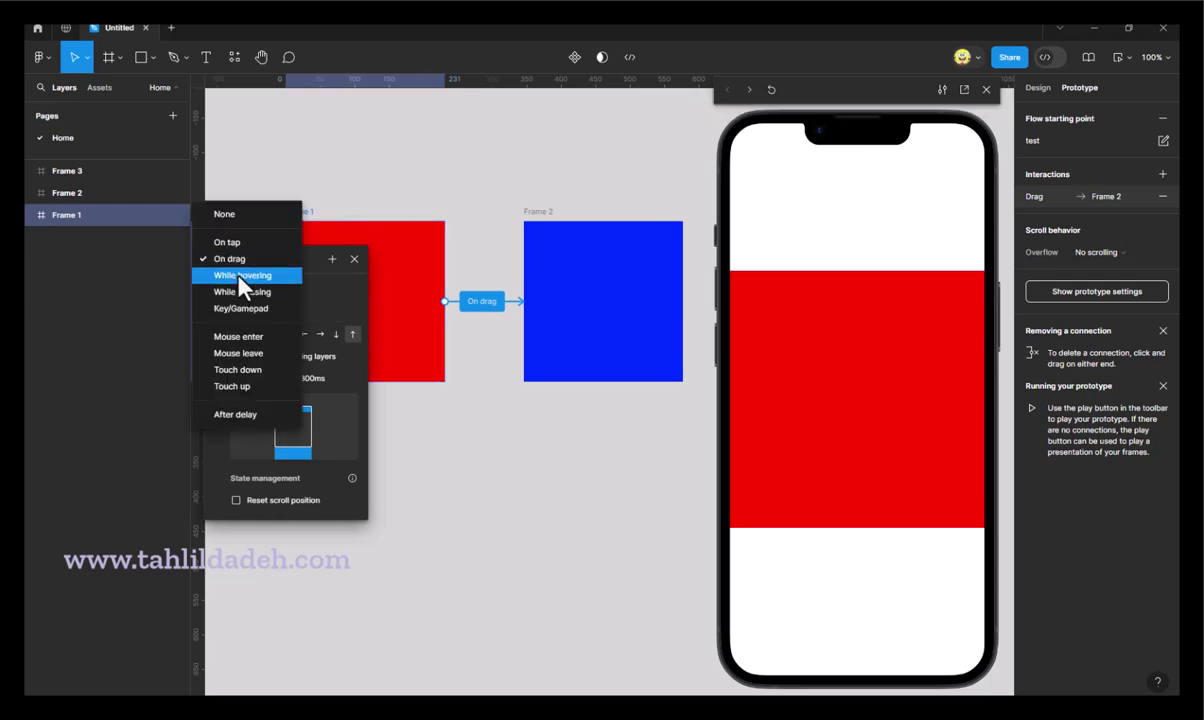
{"action": "left_click", "coordinate": [239, 276]}
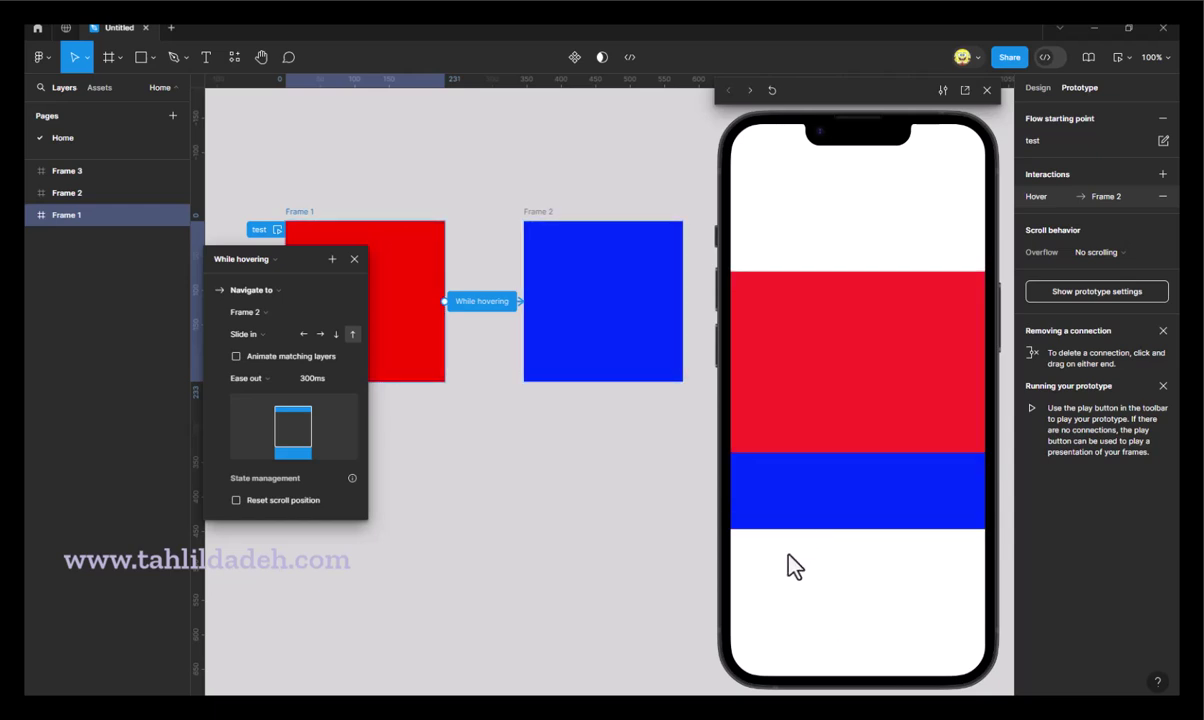
{"action": "left_click", "coordinate": [266, 259]}
{"action": "left_click", "coordinate": [220, 276]}
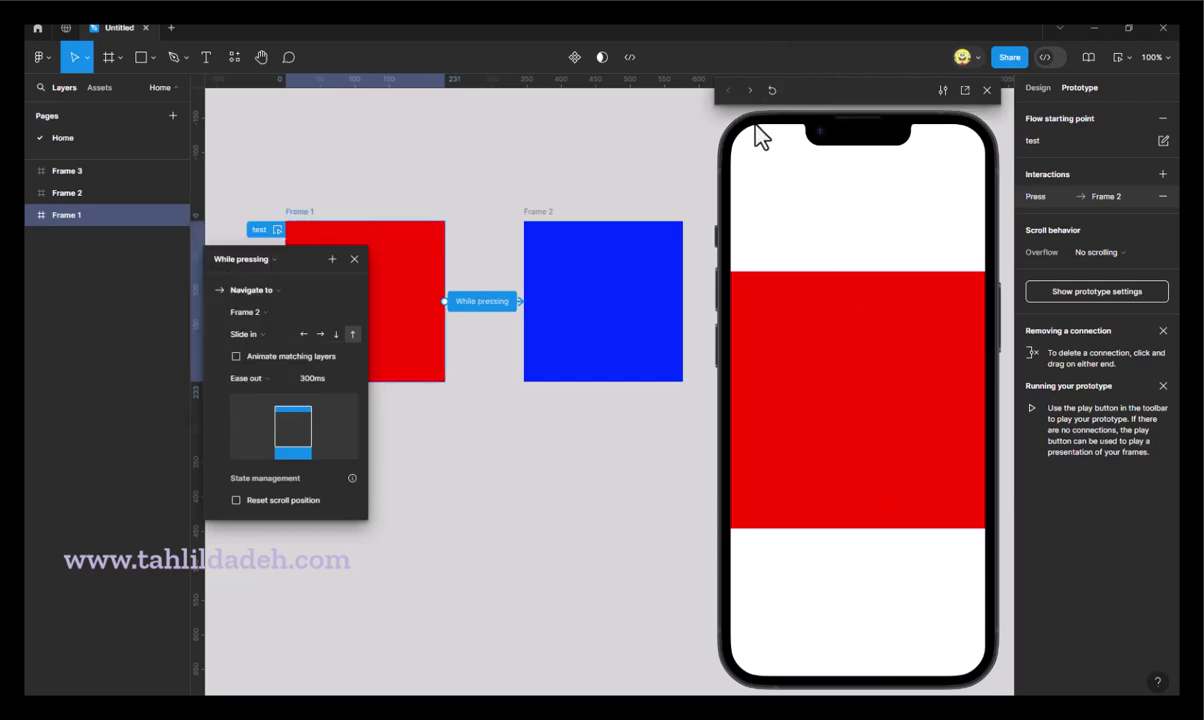
{"action": "left_click", "coordinate": [850, 385]}
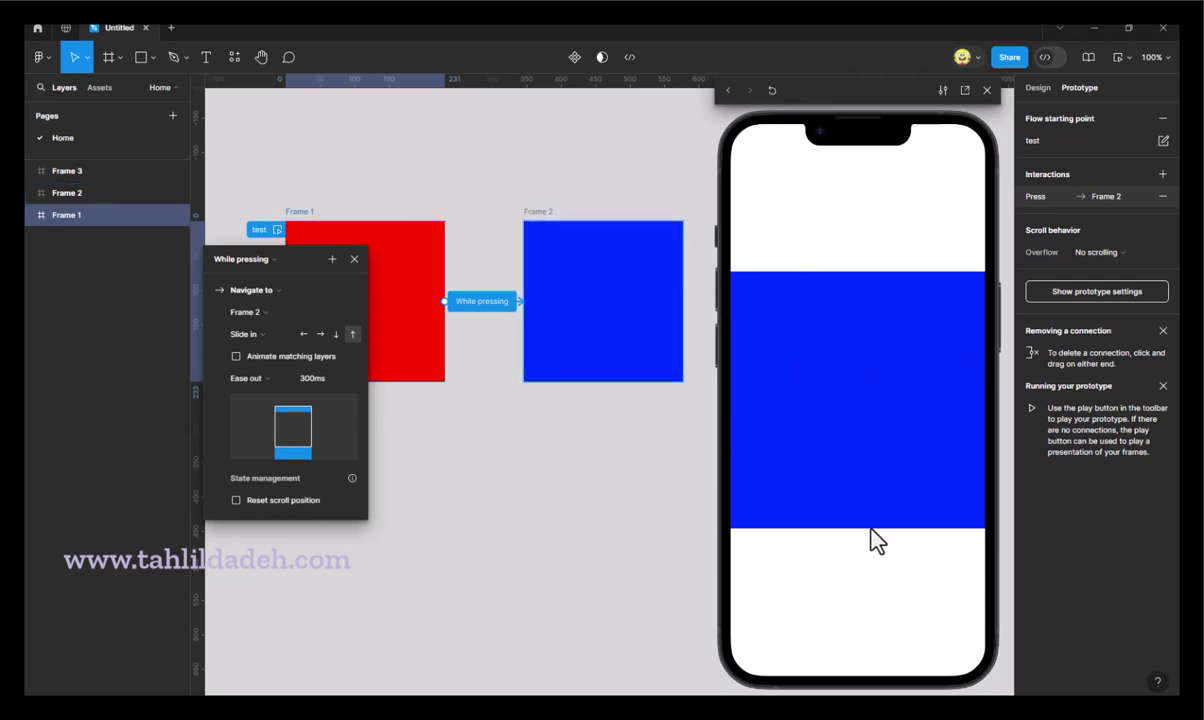
{"action": "left_click", "coordinate": [257, 262]}
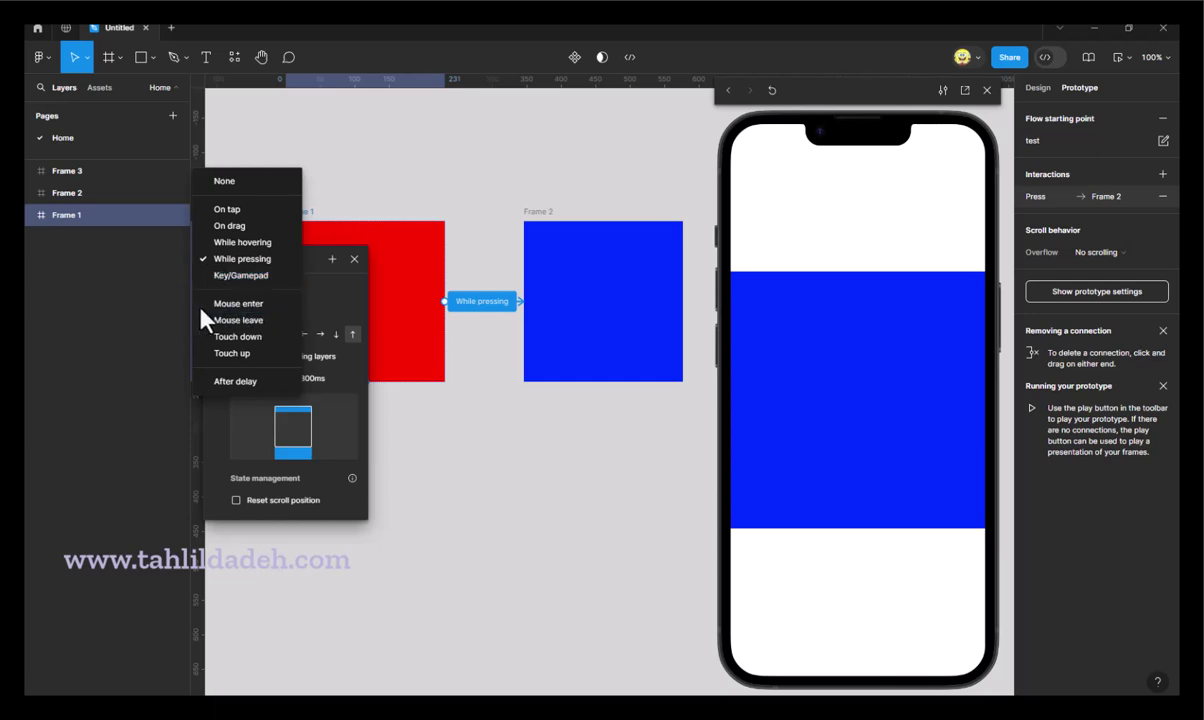
Try the Mouse enter and then Mouse leave triggers, restarting the preview each time.
{"action": "left_click", "coordinate": [240, 305]}
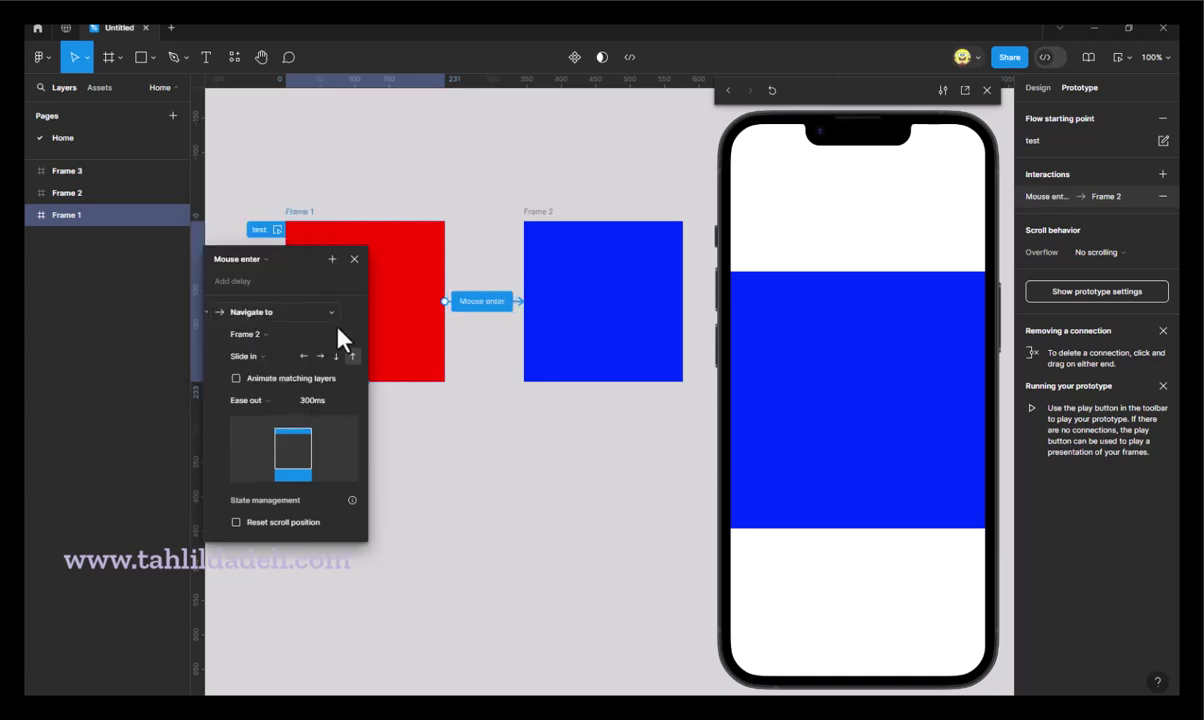
{"action": "left_click", "coordinate": [772, 92]}
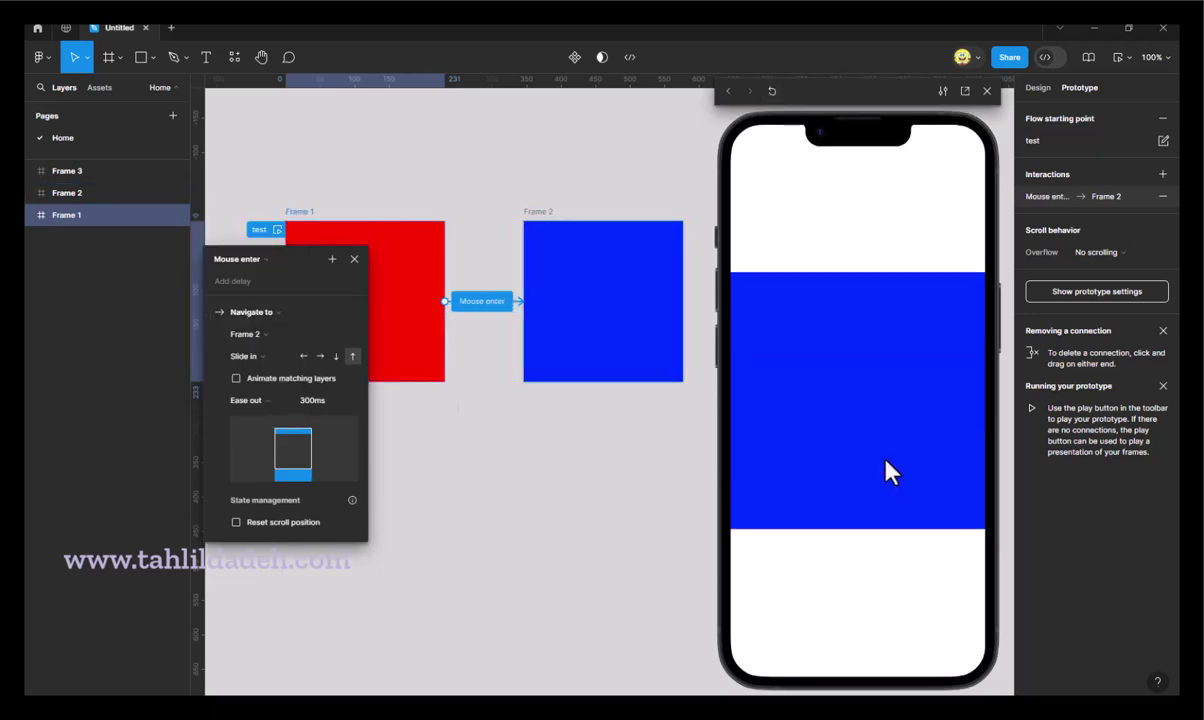
{"action": "left_click", "coordinate": [728, 91]}
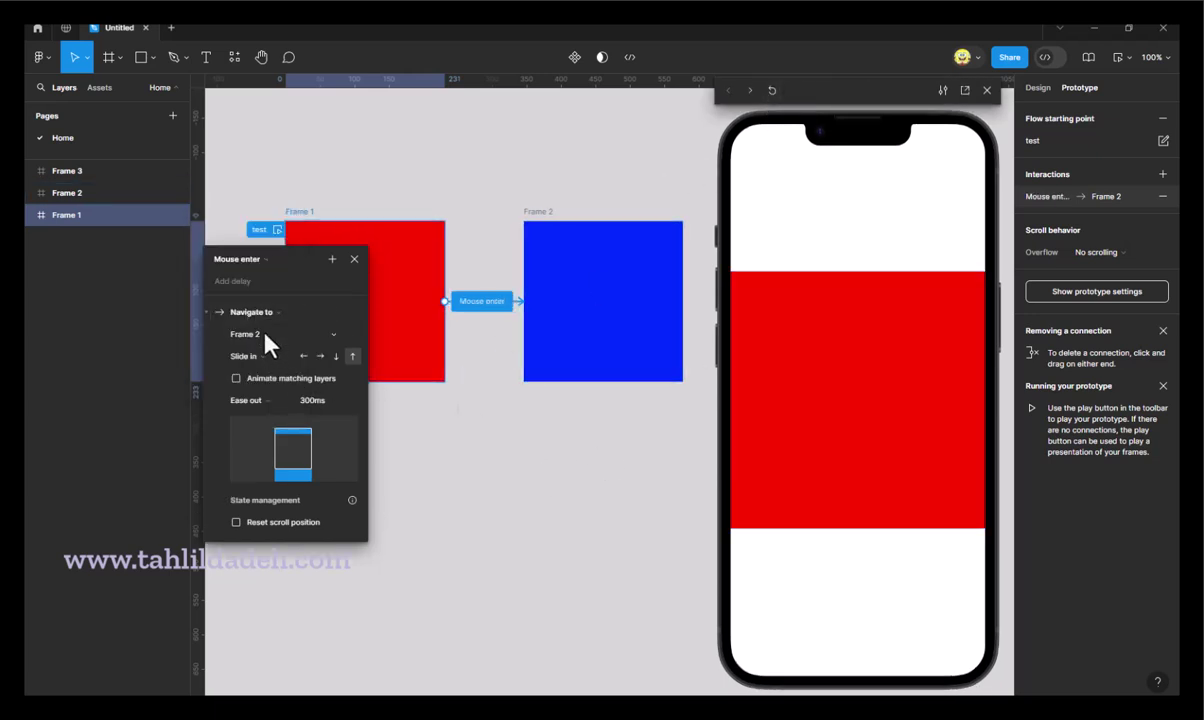
{"action": "left_click", "coordinate": [259, 262]}
{"action": "left_click", "coordinate": [253, 278]}
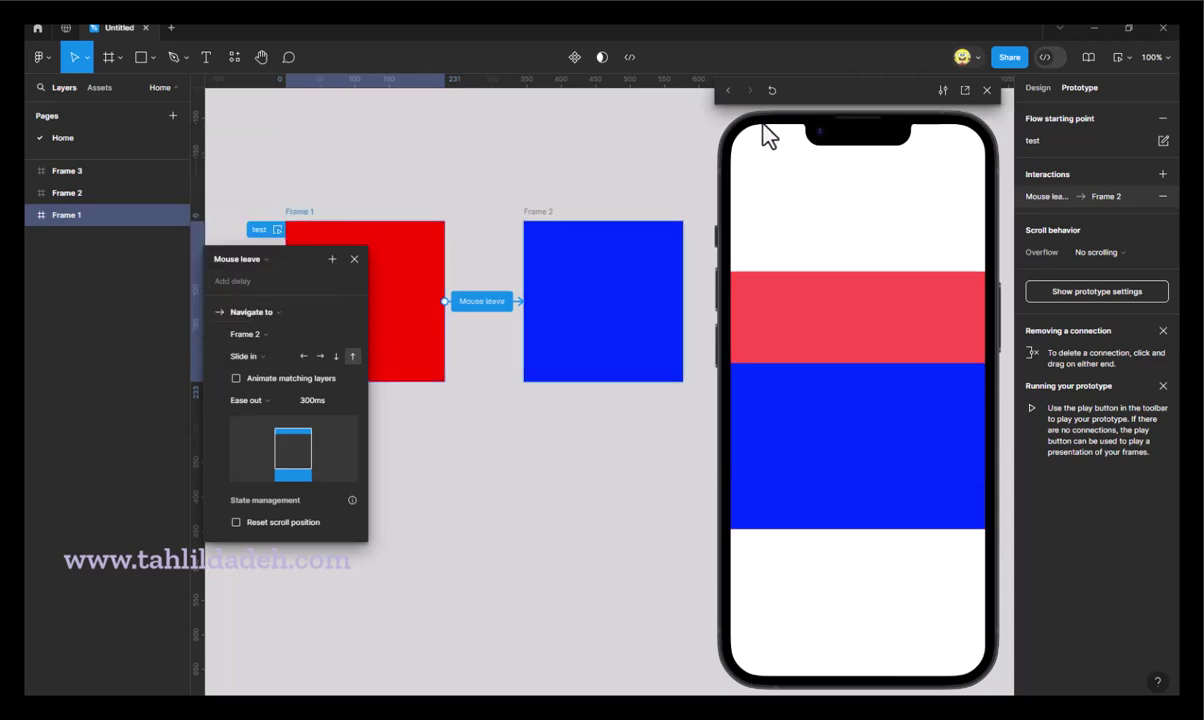
{"action": "mouse_move", "coordinate": [858, 400]}
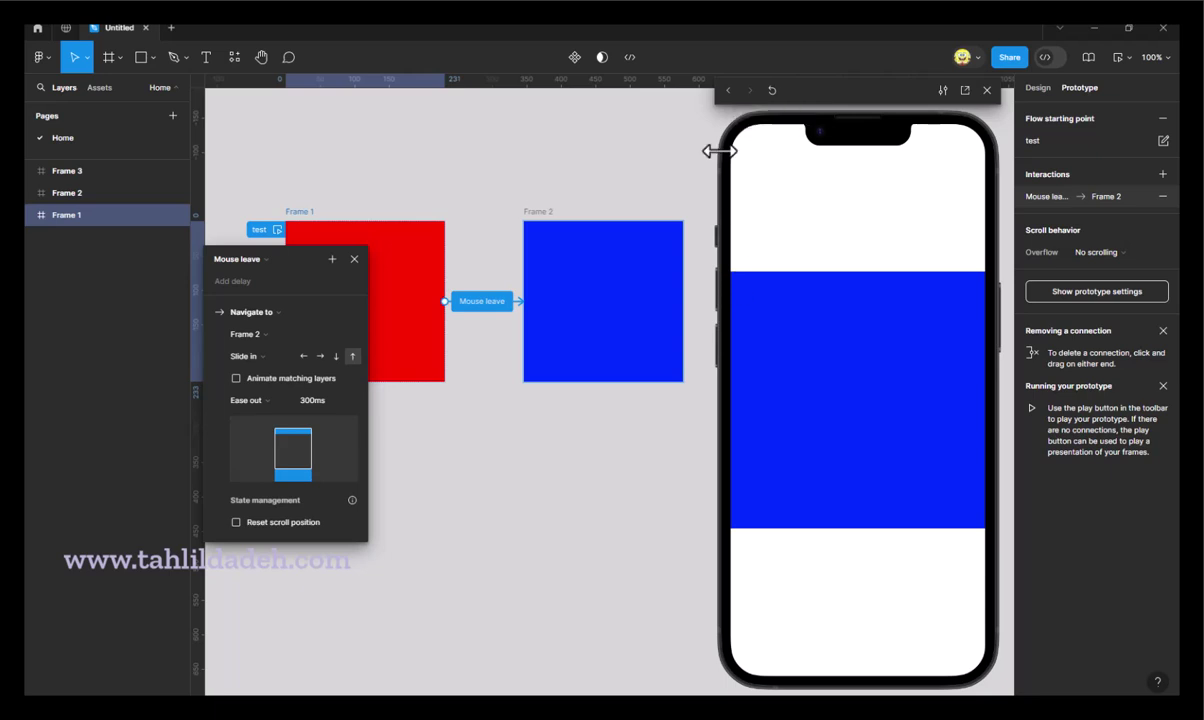
{"action": "left_click", "coordinate": [771, 89]}
Set the trigger to Touch down and test it by pressing the preview.
{"action": "left_click", "coordinate": [240, 259]}
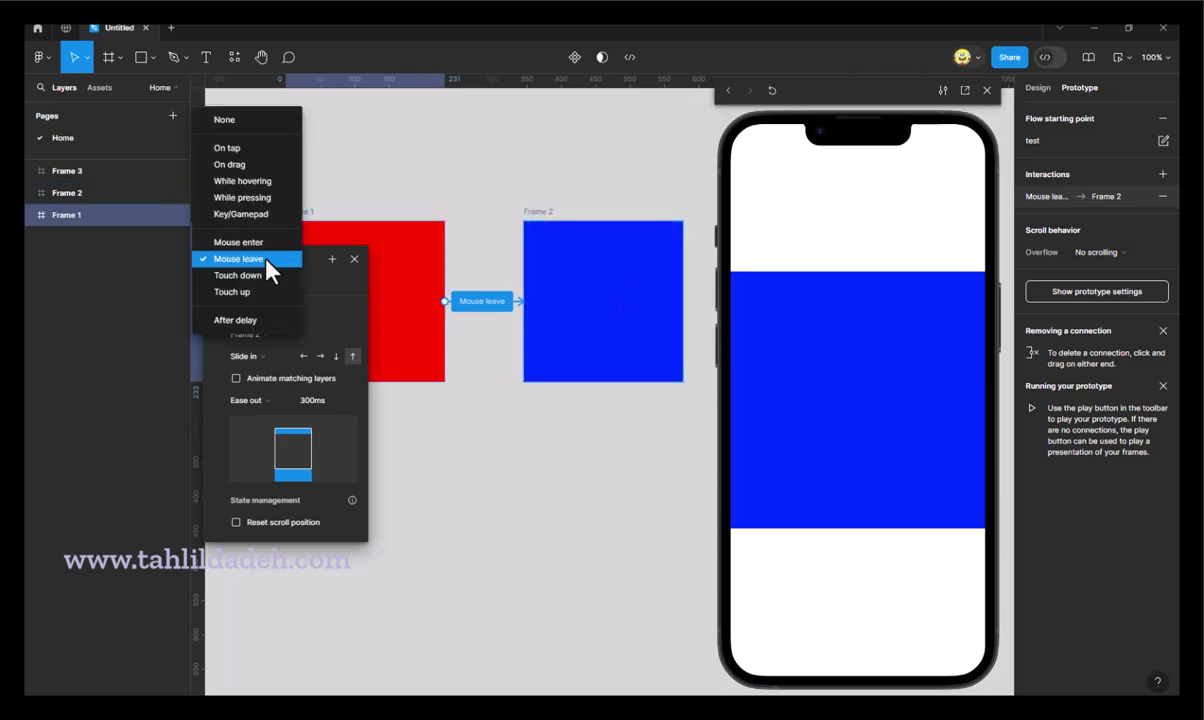
{"action": "left_click", "coordinate": [221, 281]}
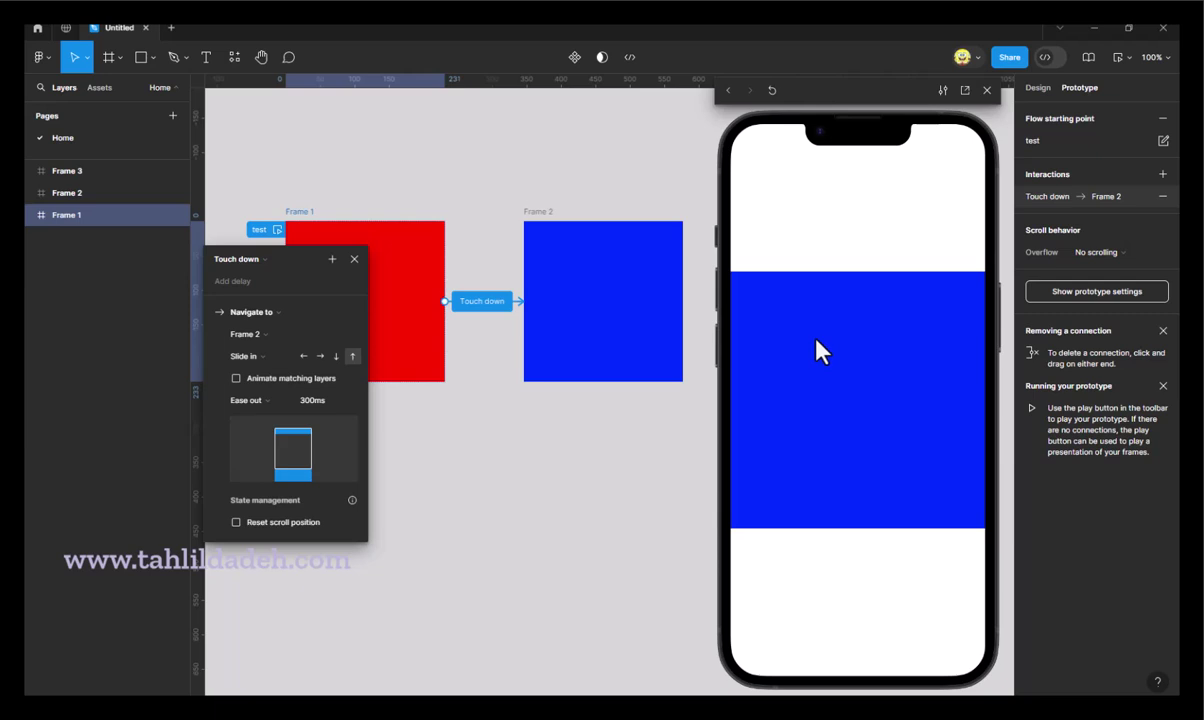
{"action": "left_click", "coordinate": [771, 90]}
{"action": "left_click", "coordinate": [895, 389]}
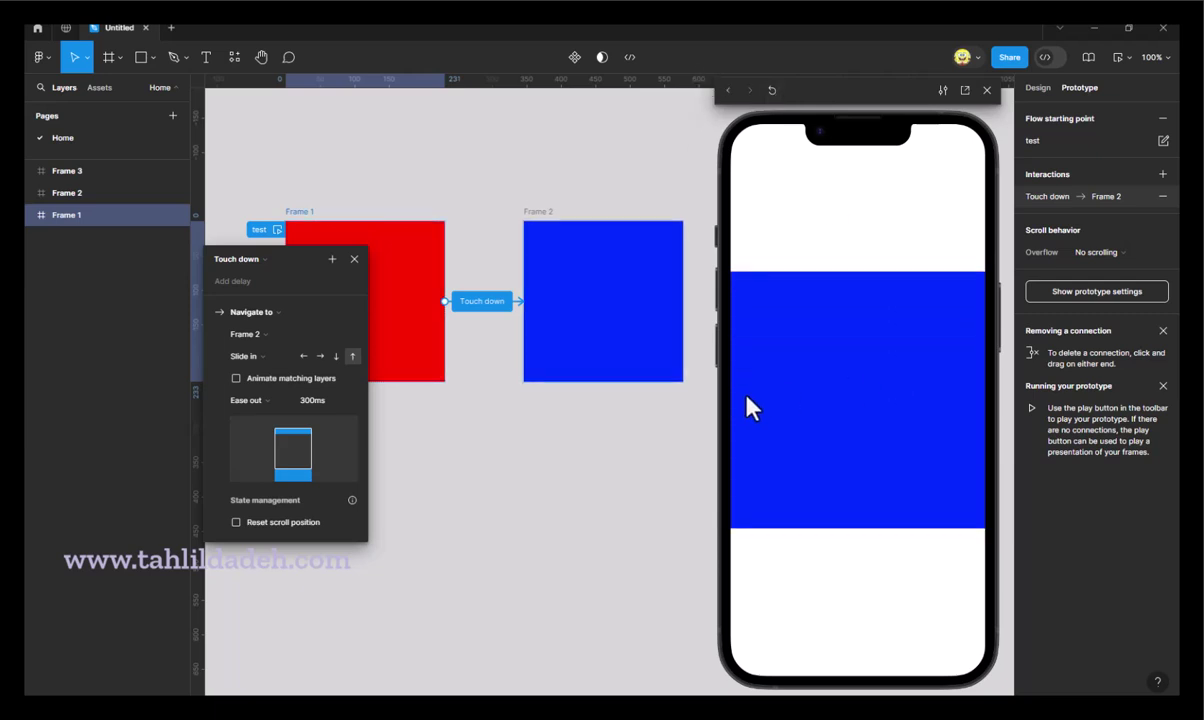
{"action": "left_click", "coordinate": [771, 90]}
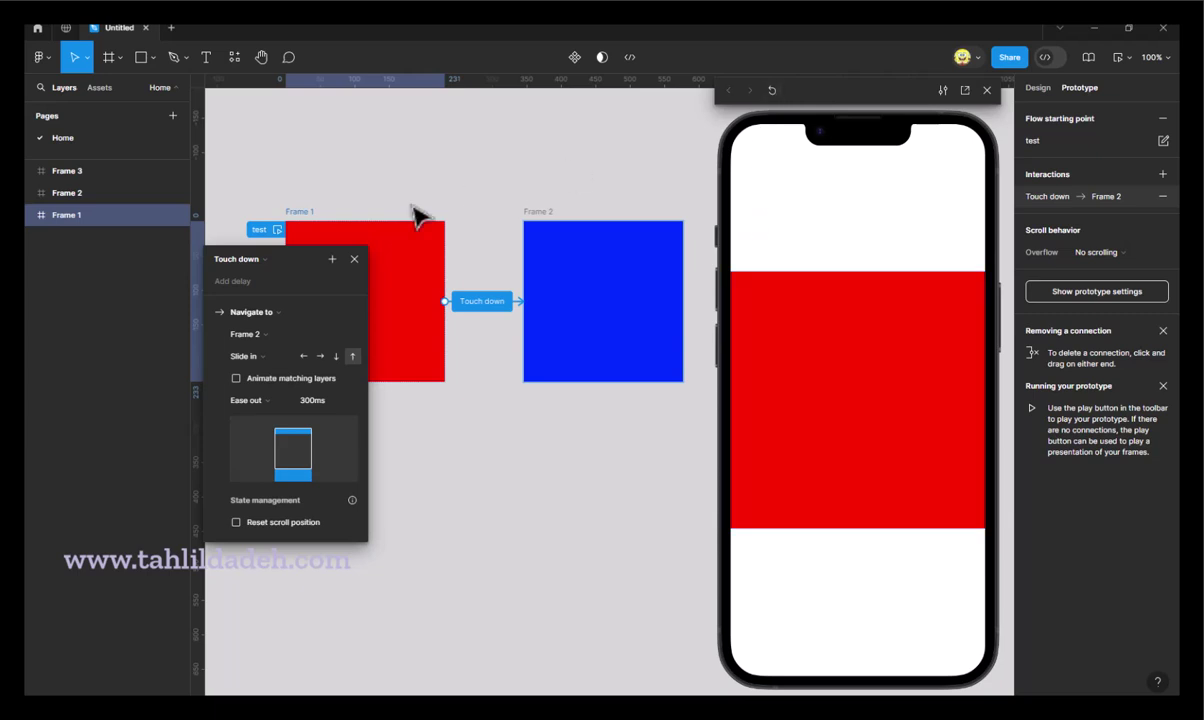
Set the trigger to Touch up and test it by tapping the preview.
{"action": "left_click", "coordinate": [240, 259]}
{"action": "left_click", "coordinate": [232, 275]}
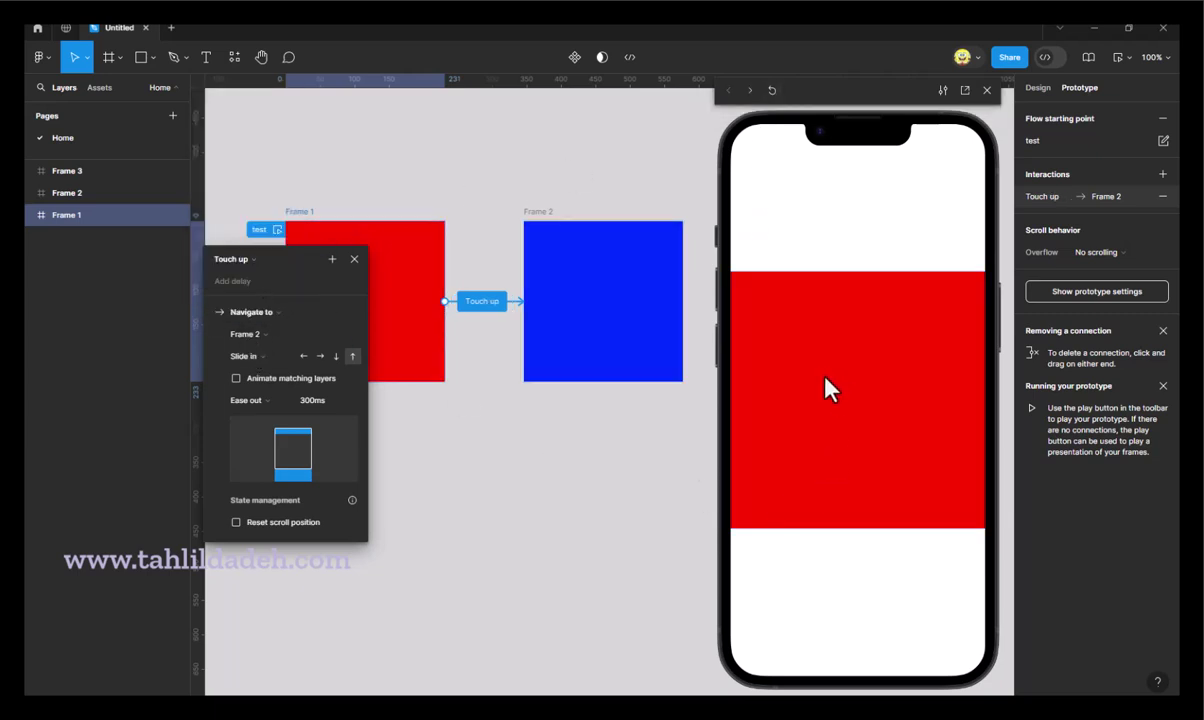
{"action": "left_click", "coordinate": [851, 326]}
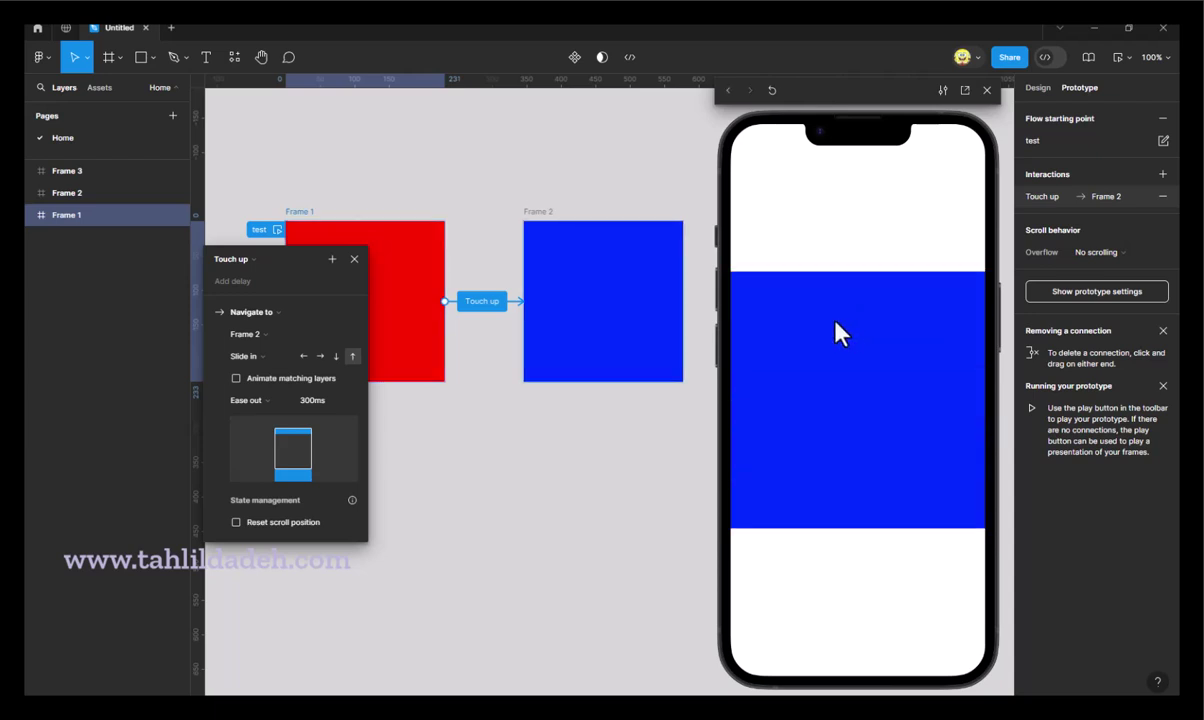
{"action": "left_click", "coordinate": [772, 90]}
{"action": "left_click", "coordinate": [240, 259]}
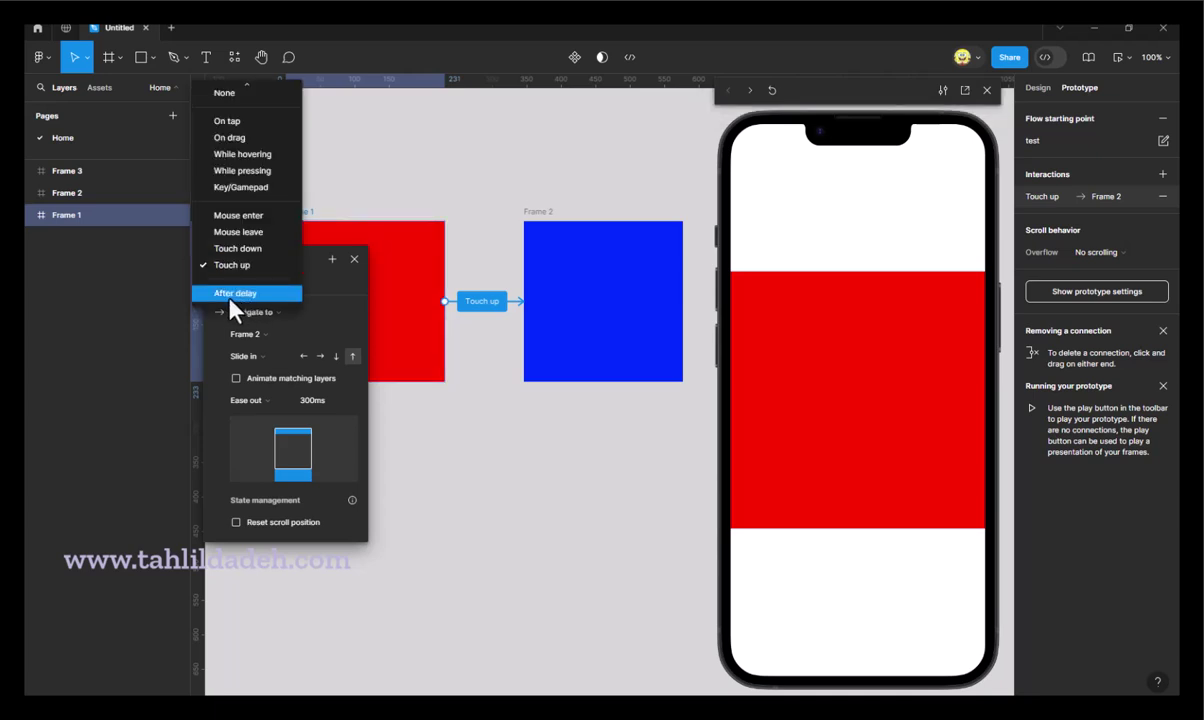
Switch Frame 1's trigger to After delay and replay the preview.
{"action": "left_click", "coordinate": [235, 293]}
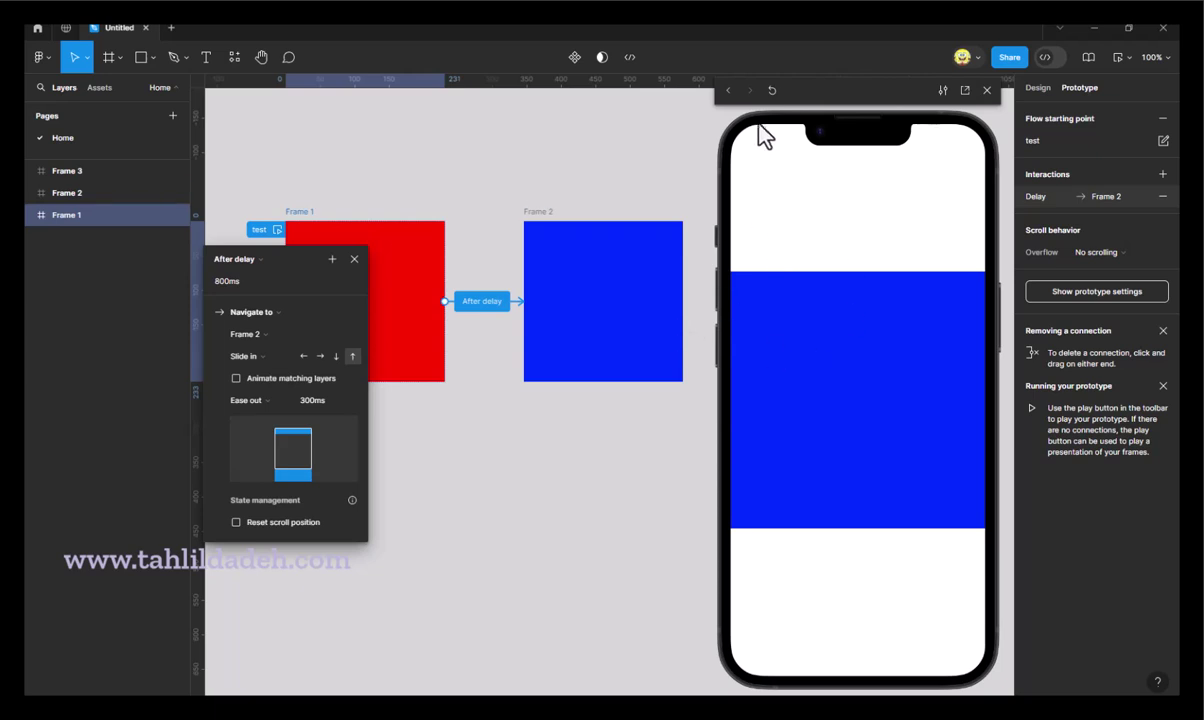
{"action": "left_click", "coordinate": [772, 91]}
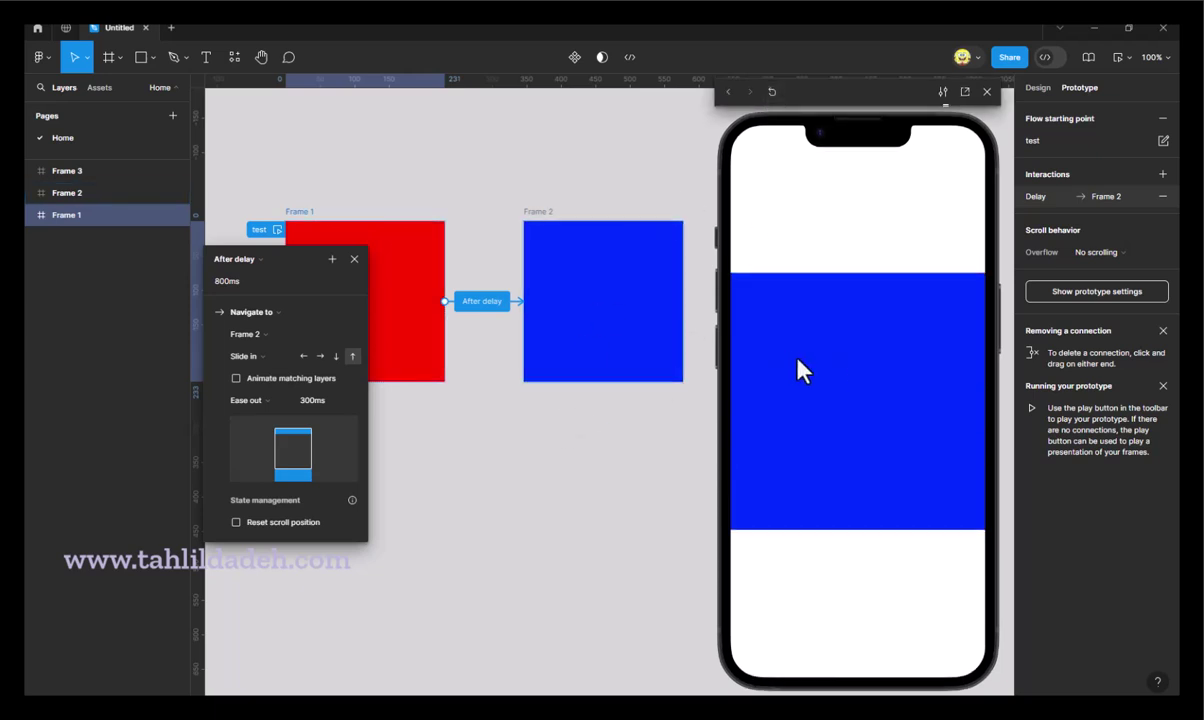
{"action": "left_click", "coordinate": [242, 260]}
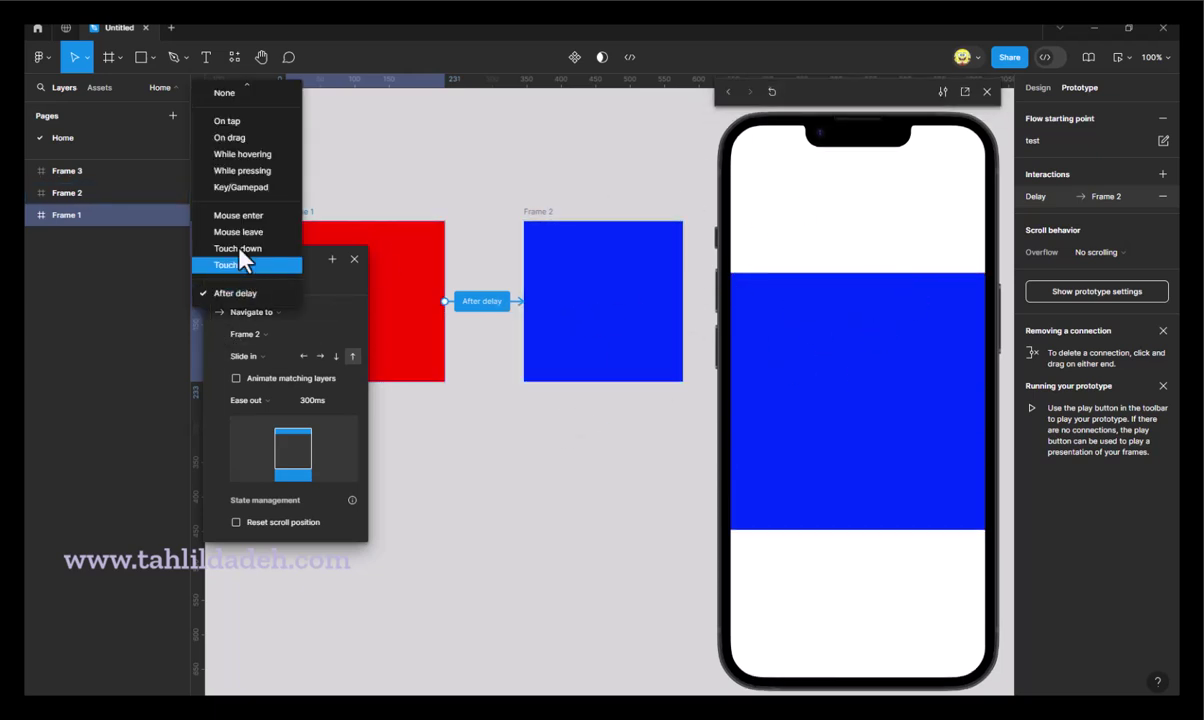
{"action": "left_click", "coordinate": [228, 293]}
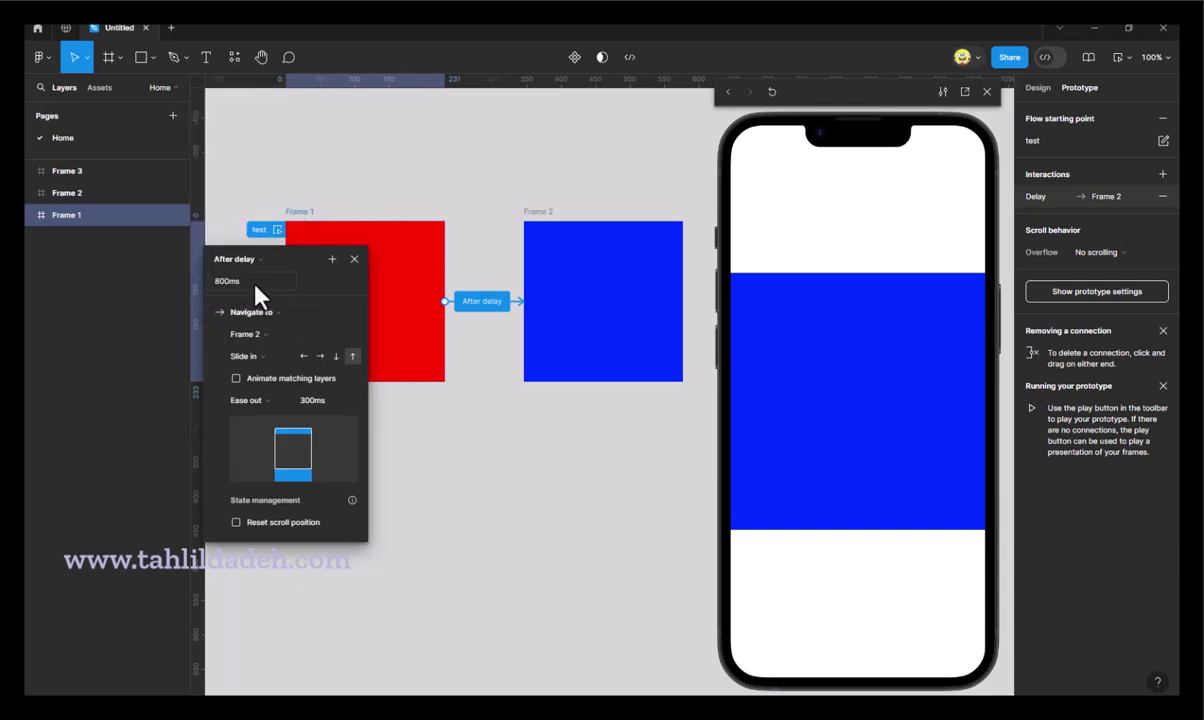
Change the delay to 1200ms and replay the preview to check the slower transition.
{"action": "left_click", "coordinate": [256, 284]}
{"action": "type", "text": "1200"}
{"action": "key", "text": "Return"}
{"action": "left_click", "coordinate": [771, 91]}
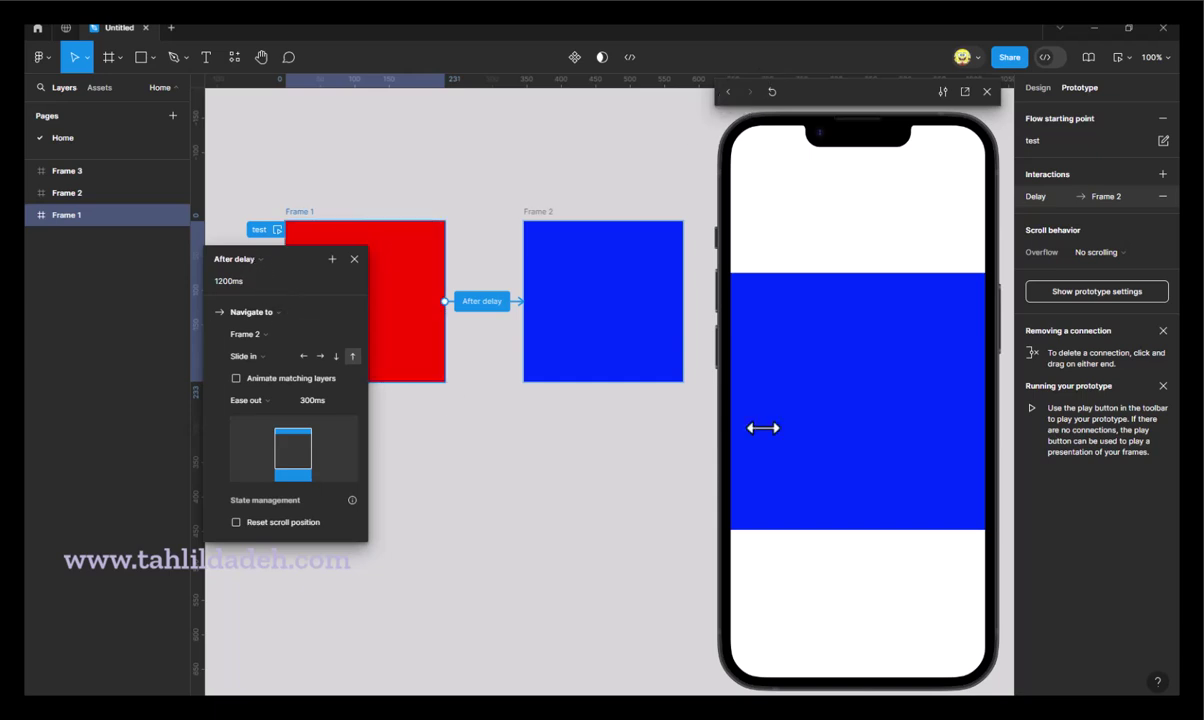
{"action": "left_click", "coordinate": [251, 265]}
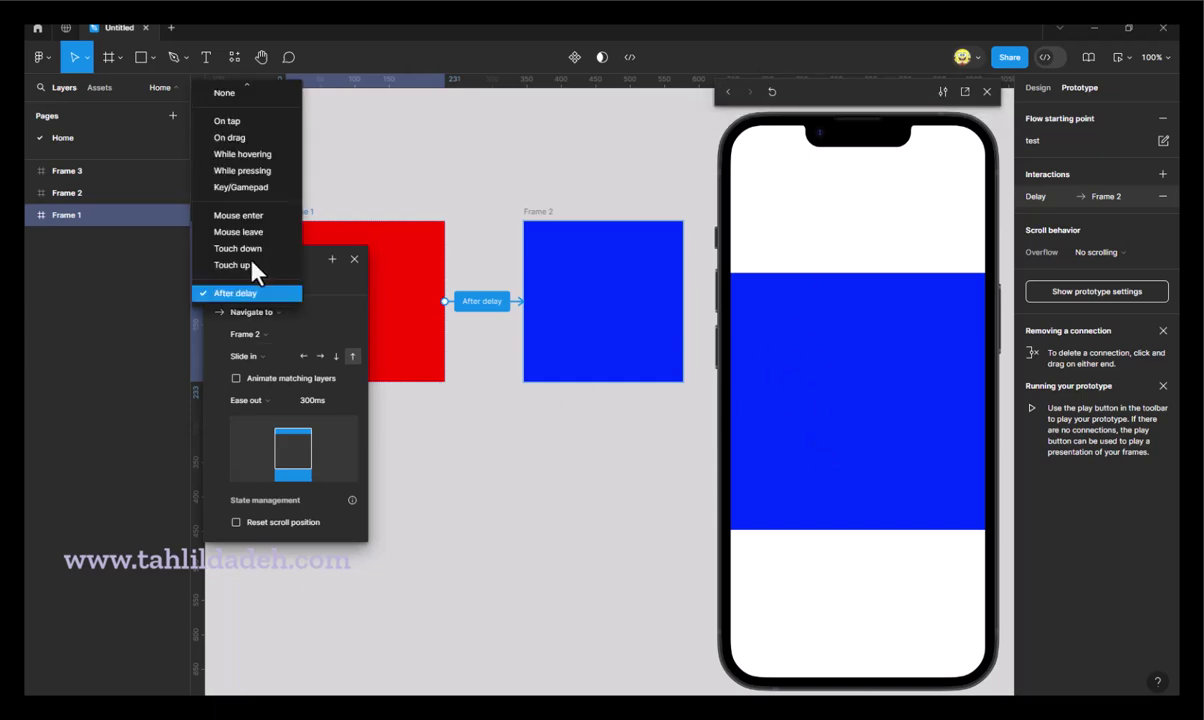
Change Frame 1's trigger to On tap and test the tap in the preview.
{"action": "left_click", "coordinate": [238, 122]}
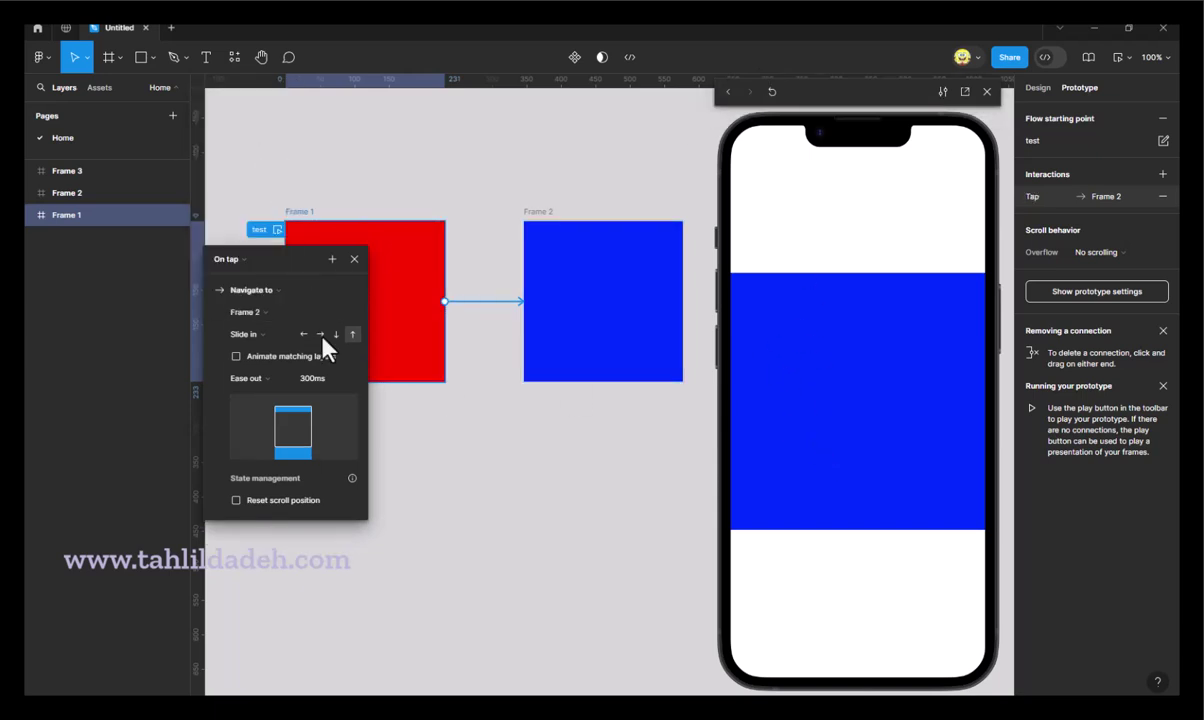
{"action": "left_click", "coordinate": [772, 92]}
{"action": "left_click", "coordinate": [838, 345]}
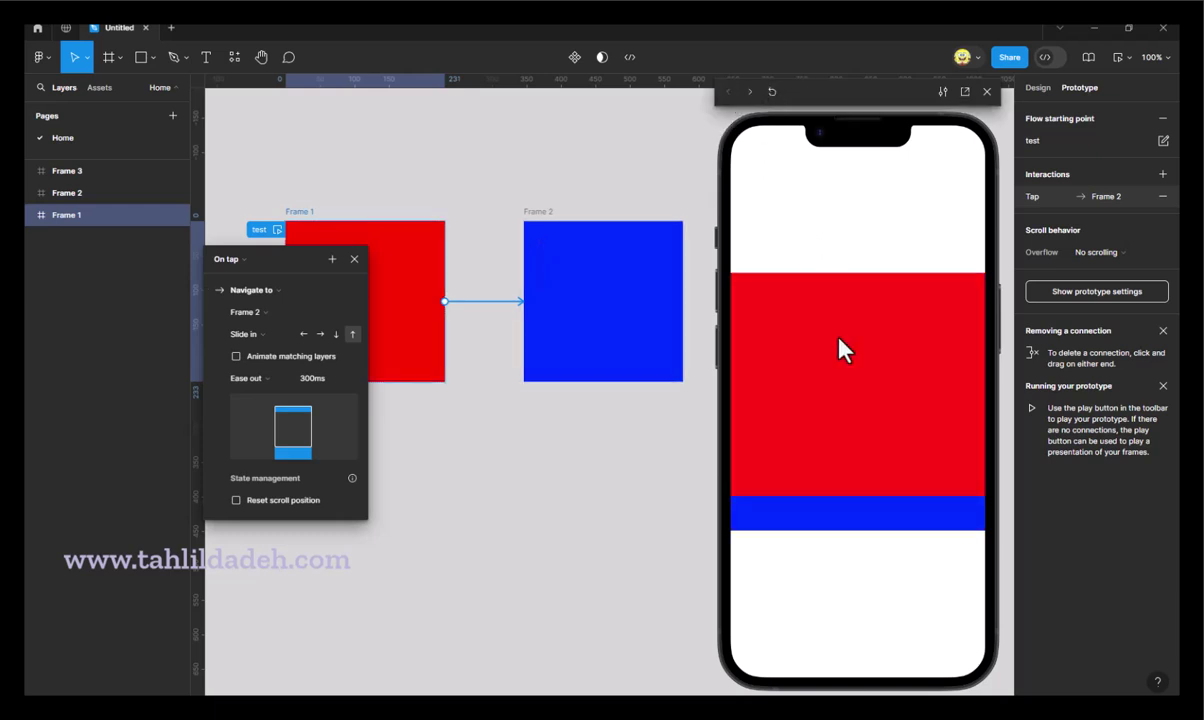
{"action": "left_click", "coordinate": [772, 92]}
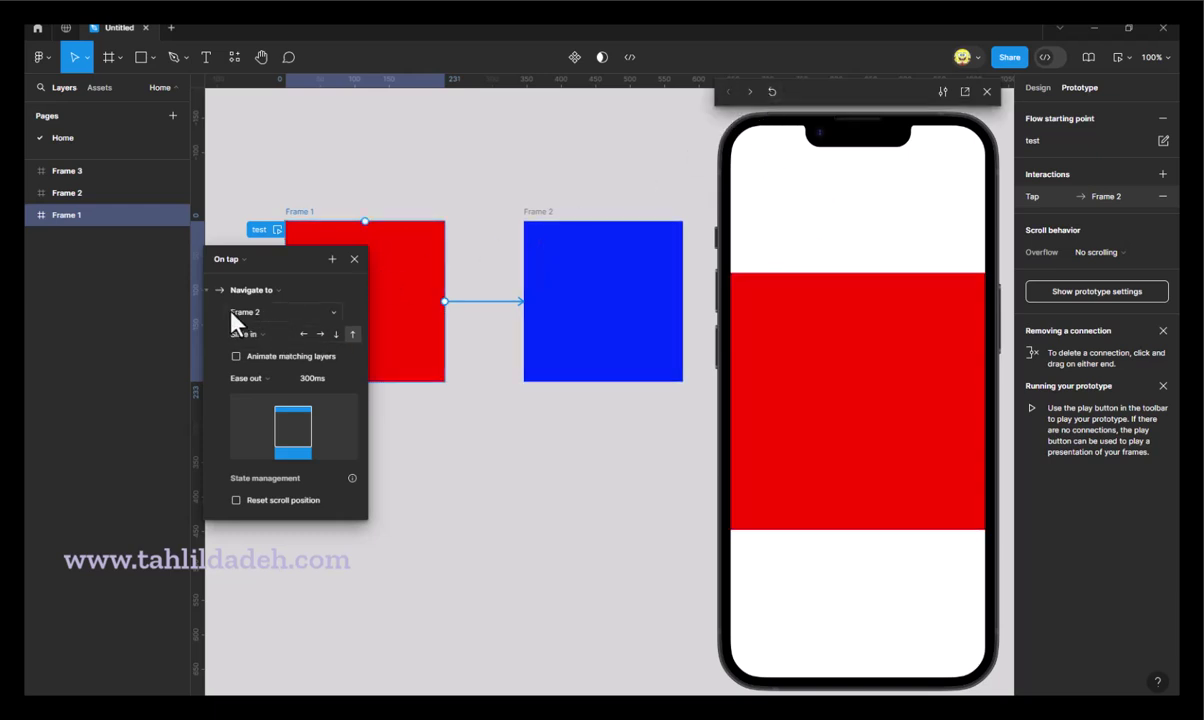
Test Navigate to in the preview, then switch the action to Back.
{"action": "left_click", "coordinate": [321, 290]}
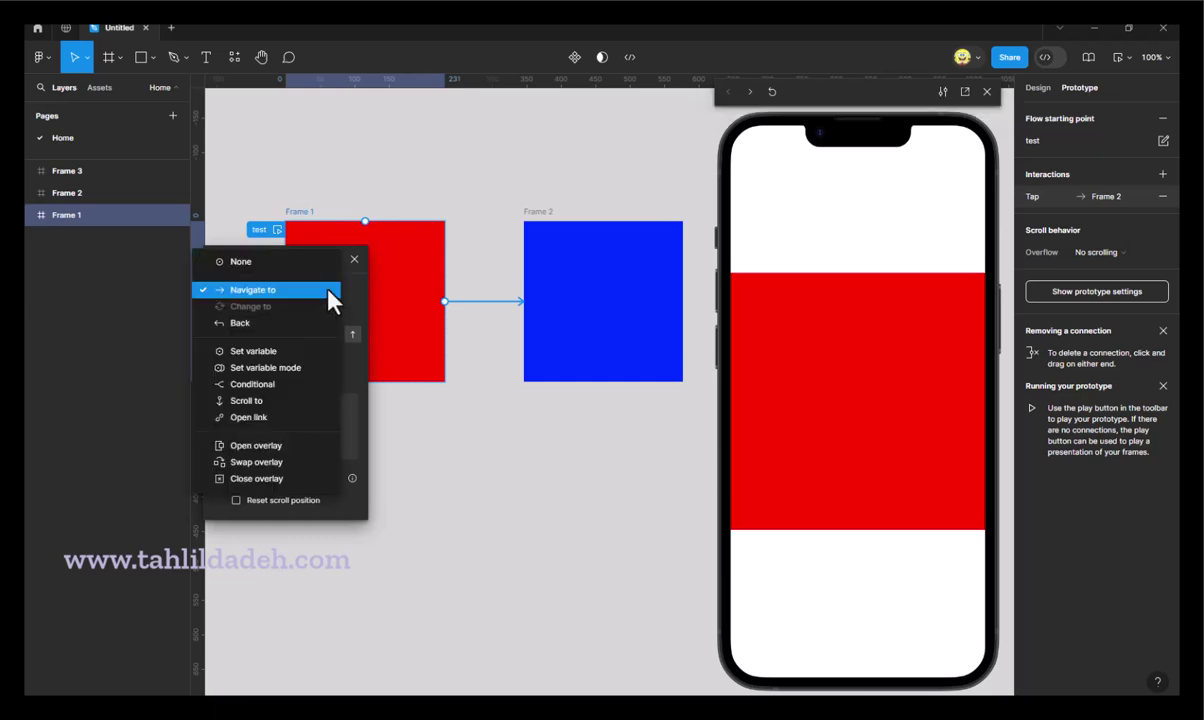
{"action": "left_click", "coordinate": [265, 292]}
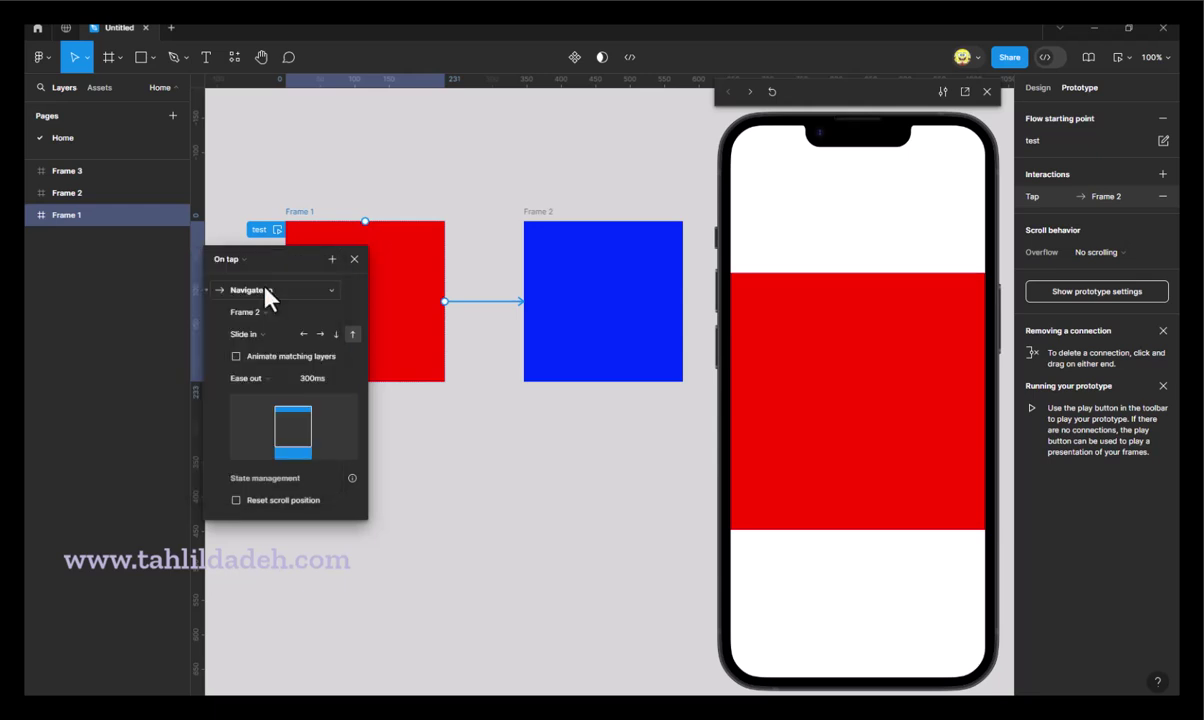
{"action": "left_click", "coordinate": [808, 328]}
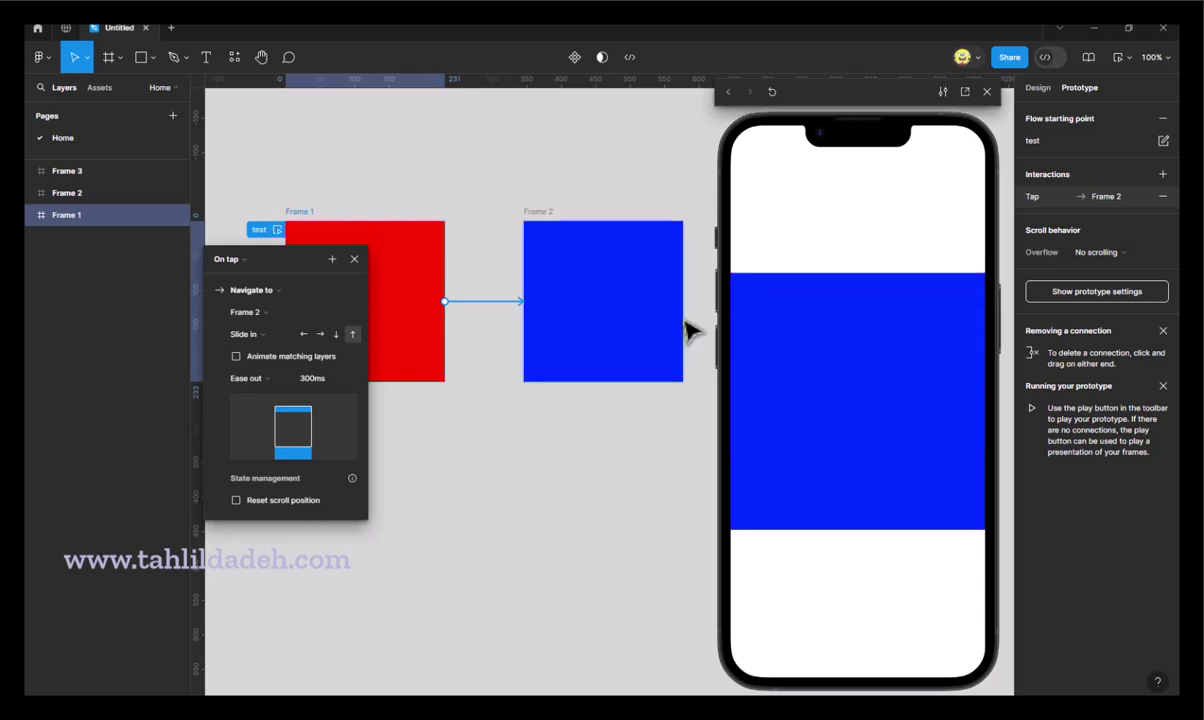
{"action": "left_click", "coordinate": [262, 292]}
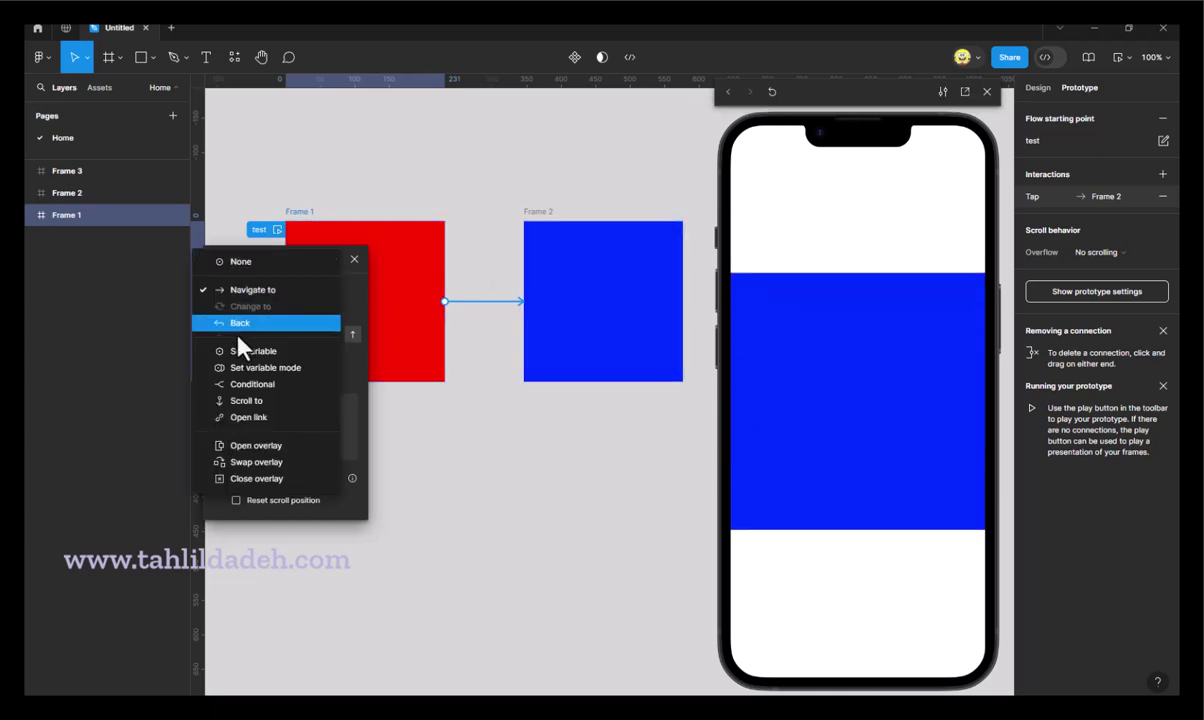
{"action": "left_click", "coordinate": [252, 322]}
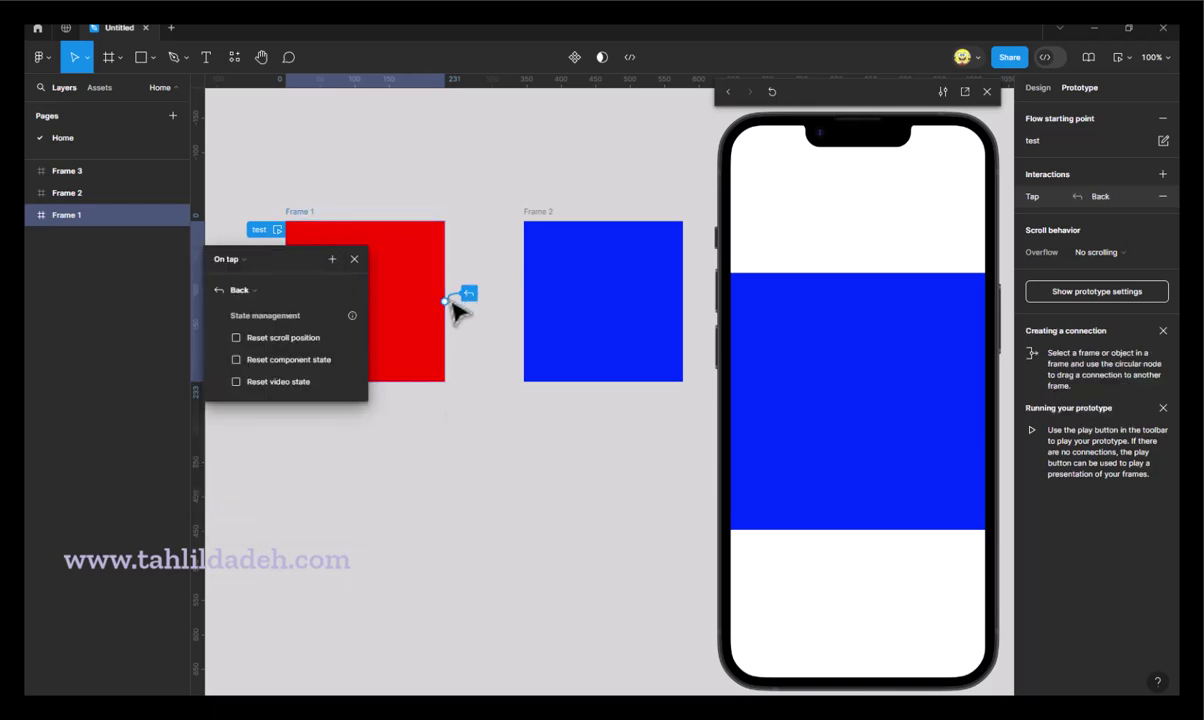
{"action": "mouse_move", "coordinate": [467, 296]}
{"action": "left_mouse_down"}
{"action": "mouse_move", "coordinate": [558, 155]}
{"action": "mouse_move", "coordinate": [785, 290]}
{"action": "left_mouse_up"}
Connect Frame 1 to Frame 3 and tap through to it in the preview.
{"action": "mouse_move", "coordinate": [754, 150]}
{"action": "left_mouse_down"}
{"action": "mouse_move", "coordinate": [495, 244]}
{"action": "mouse_move", "coordinate": [333, 253]}
{"action": "left_mouse_up"}
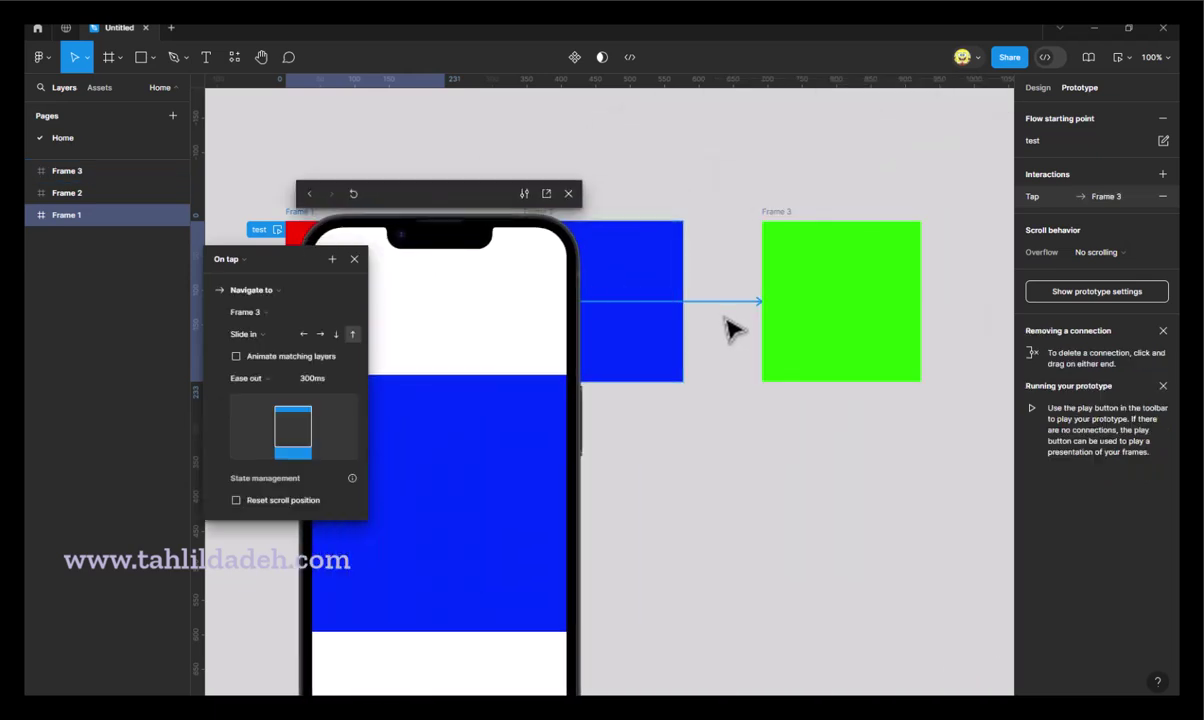
{"action": "left_click_drag", "start_coordinate": [568, 246], "coordinate": [1070, 168]}
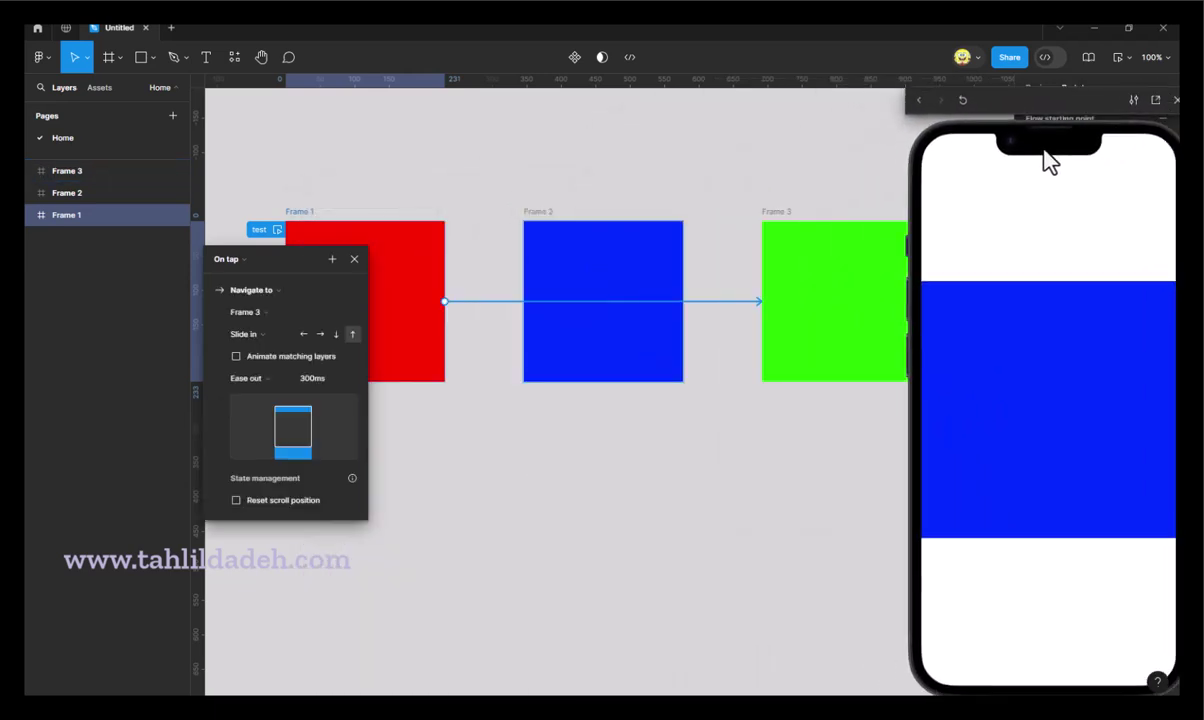
{"action": "left_click", "coordinate": [928, 97]}
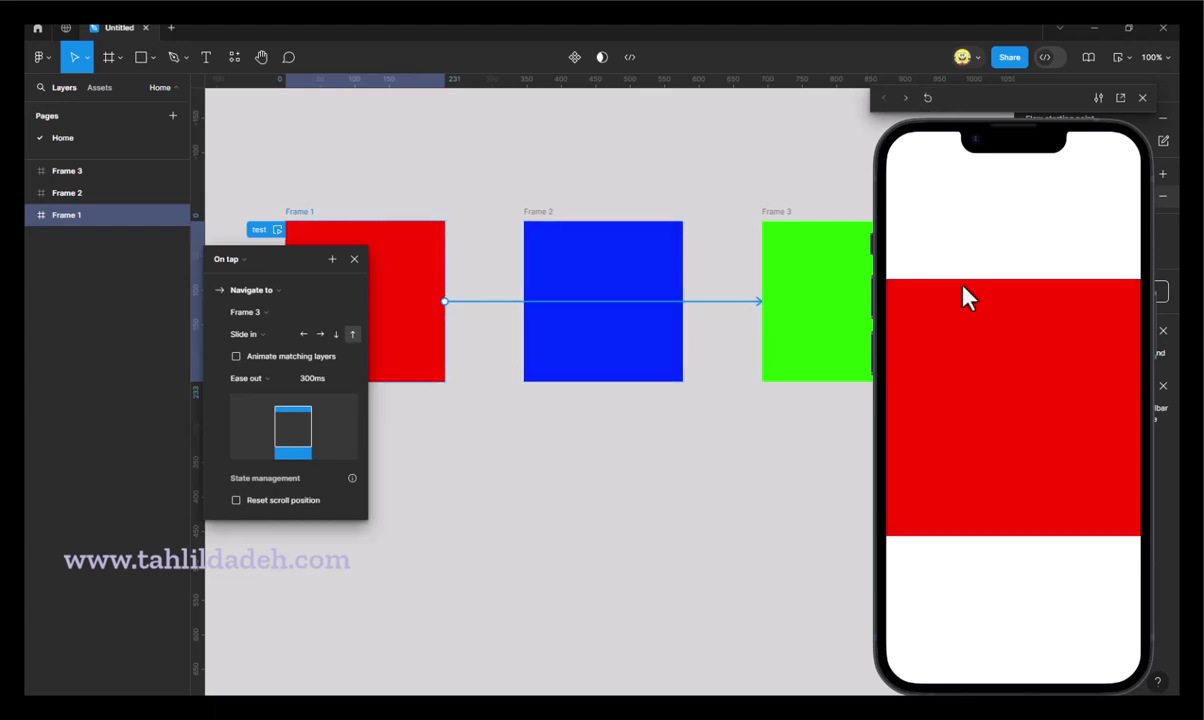
{"action": "left_click", "coordinate": [986, 399]}
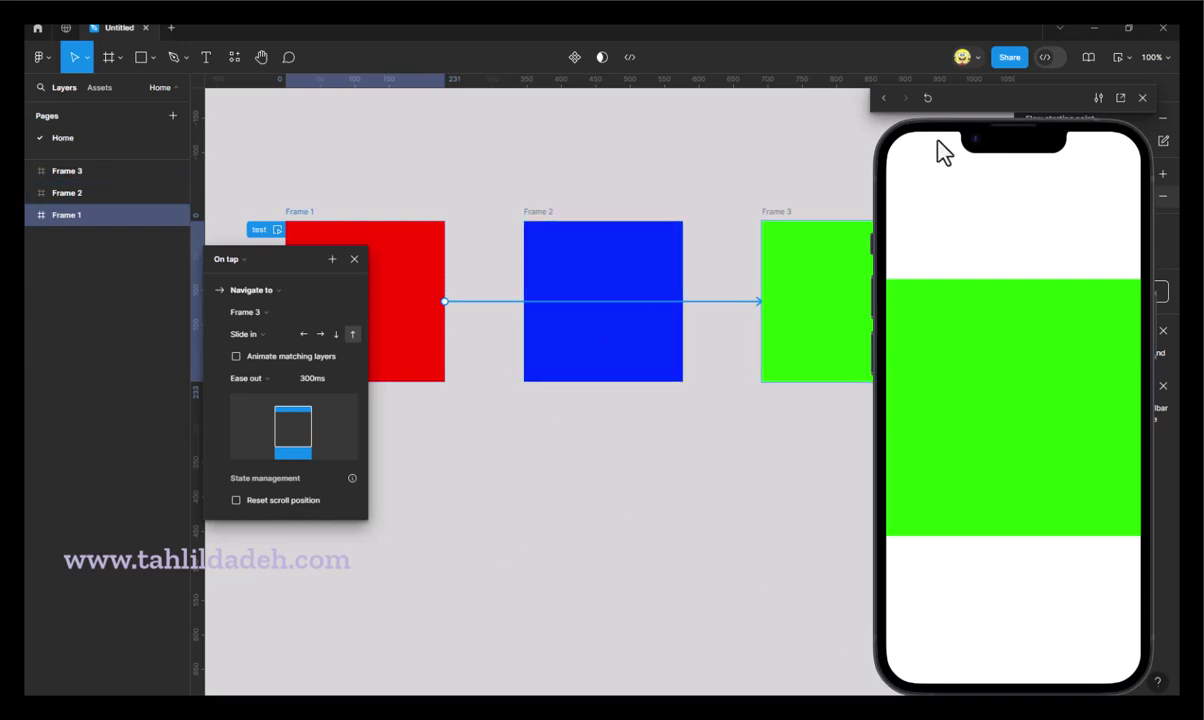
Set the tap destination back to Frame 2.
{"action": "left_click", "coordinate": [928, 99]}
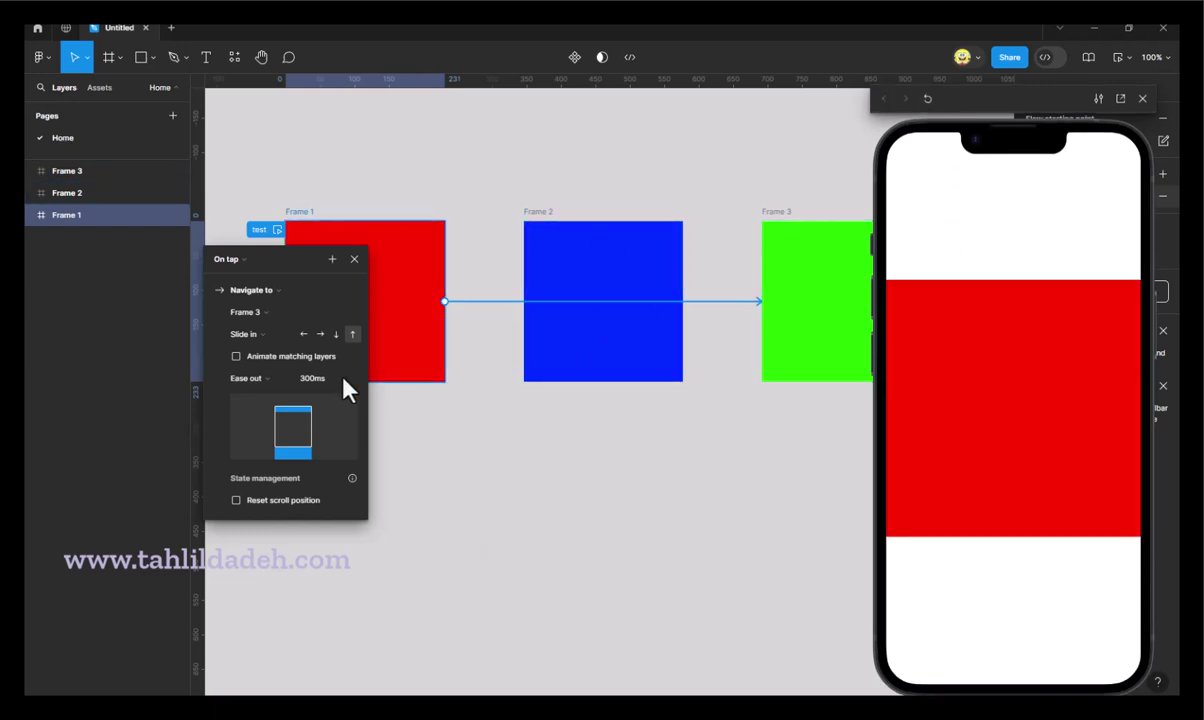
{"action": "left_click", "coordinate": [252, 313]}
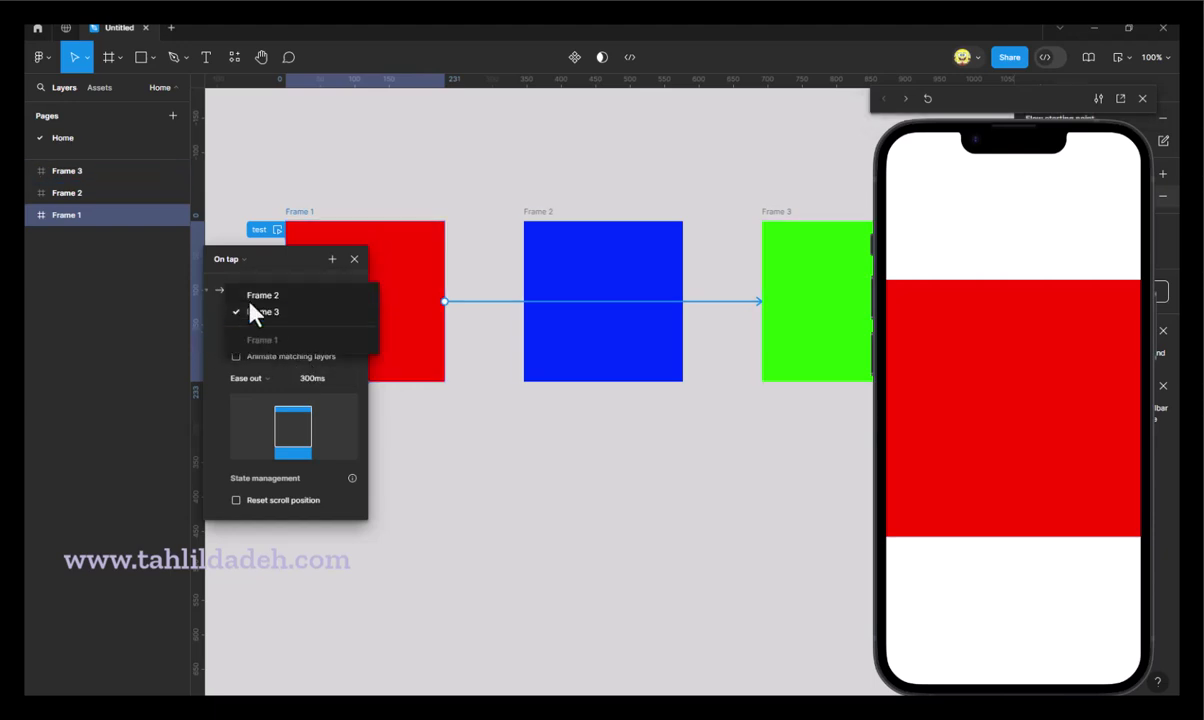
{"action": "left_click", "coordinate": [270, 296]}
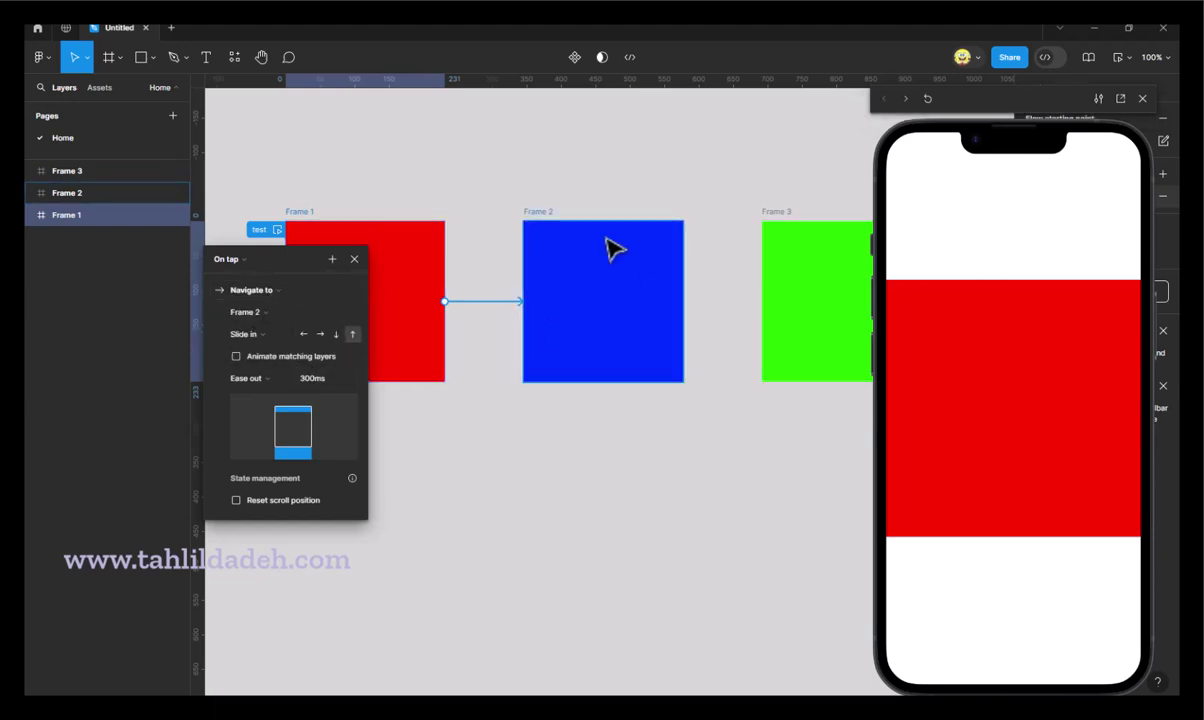
Make the transition Instant and test the tap in the preview.
{"action": "mouse_move", "coordinate": [244, 334]}
{"action": "left_click", "coordinate": [274, 337]}
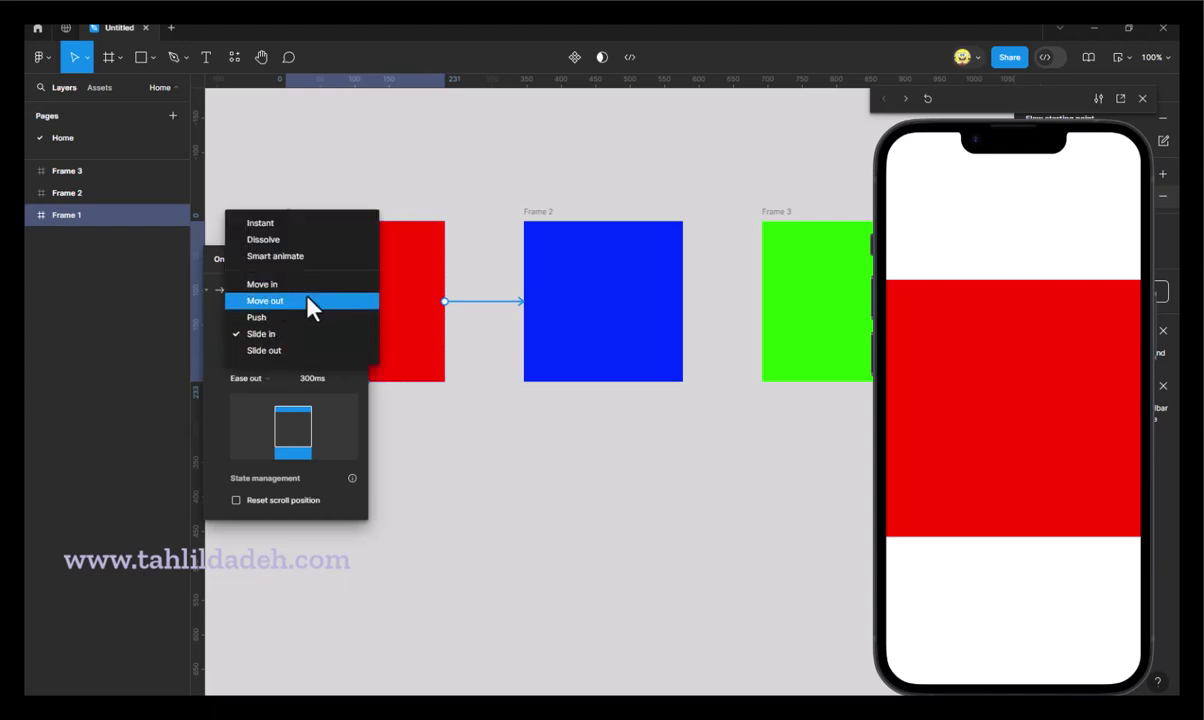
{"action": "left_click", "coordinate": [290, 229]}
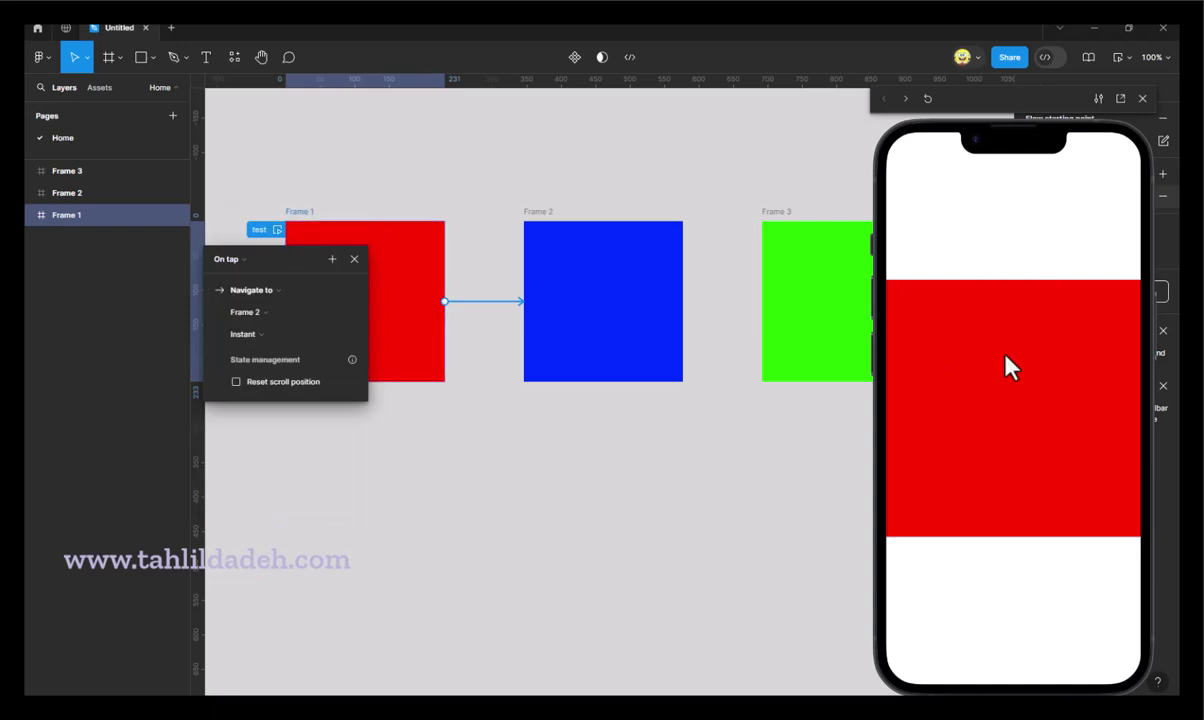
{"action": "left_click", "coordinate": [996, 336]}
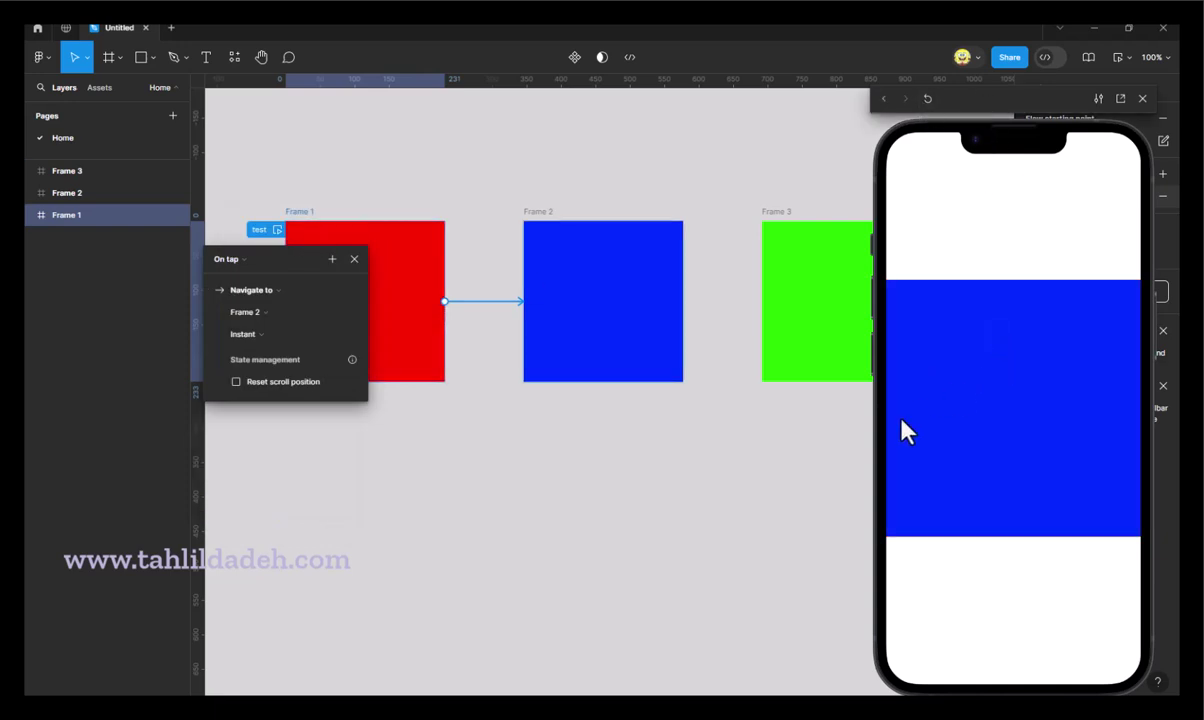
Switch the transition animation to Dissolve and test it twice in the preview.
{"action": "mouse_move", "coordinate": [250, 290]}
{"action": "left_click", "coordinate": [270, 300]}
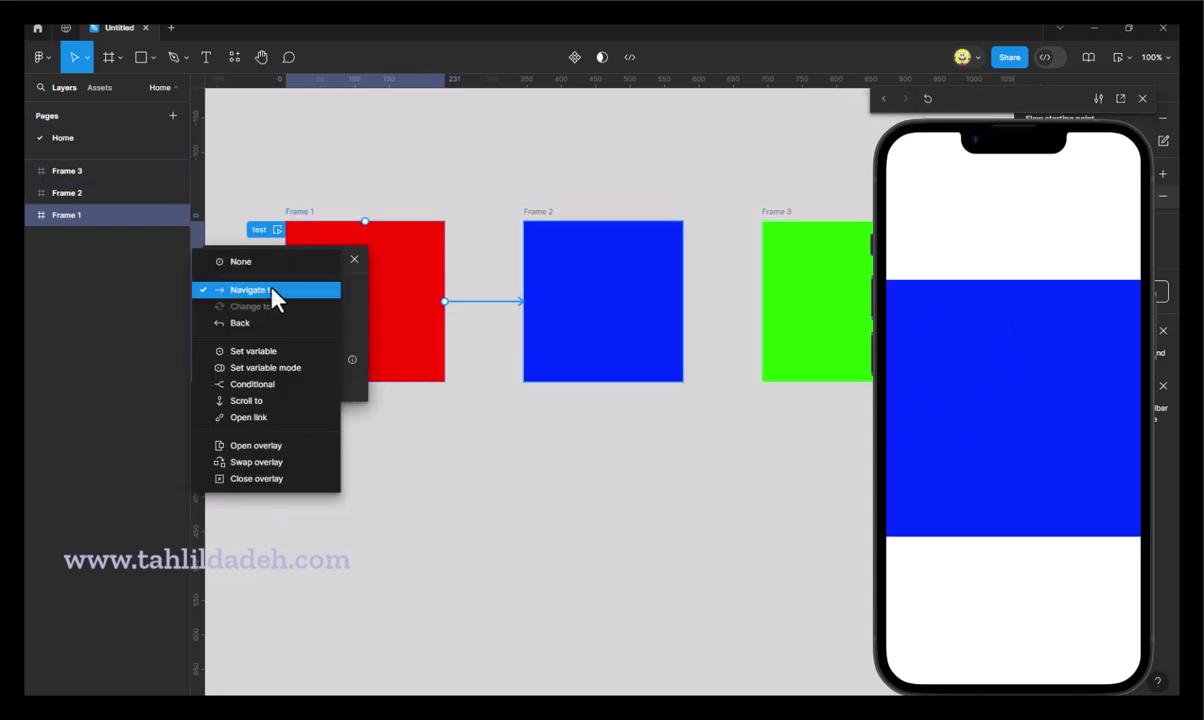
{"action": "key", "text": "Escape"}
{"action": "left_click", "coordinate": [285, 313]}
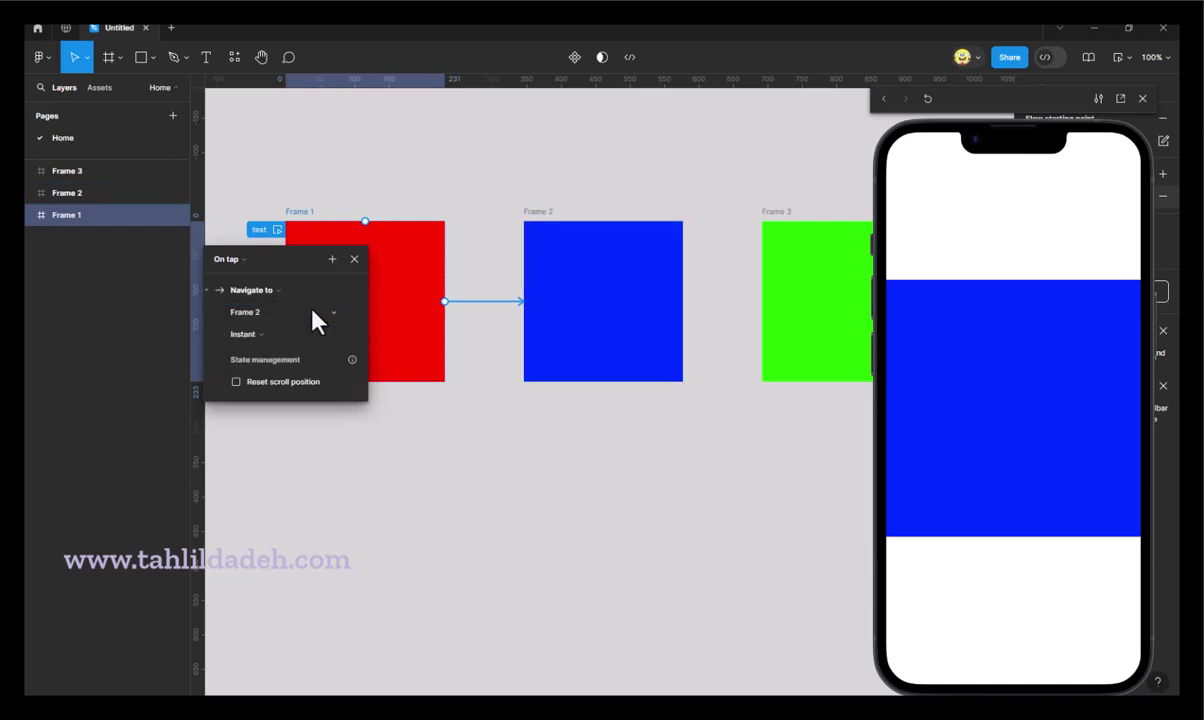
{"action": "left_click", "coordinate": [285, 333]}
{"action": "left_click", "coordinate": [285, 350]}
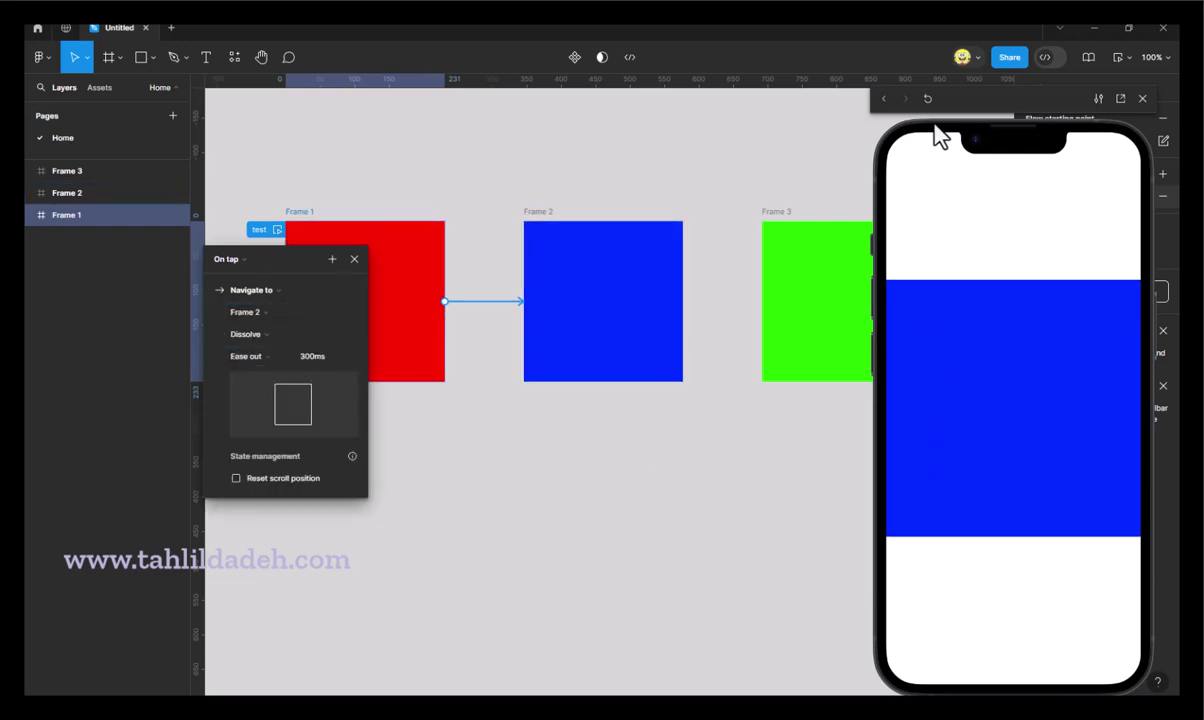
{"action": "left_click", "coordinate": [927, 98]}
{"action": "left_click", "coordinate": [994, 342]}
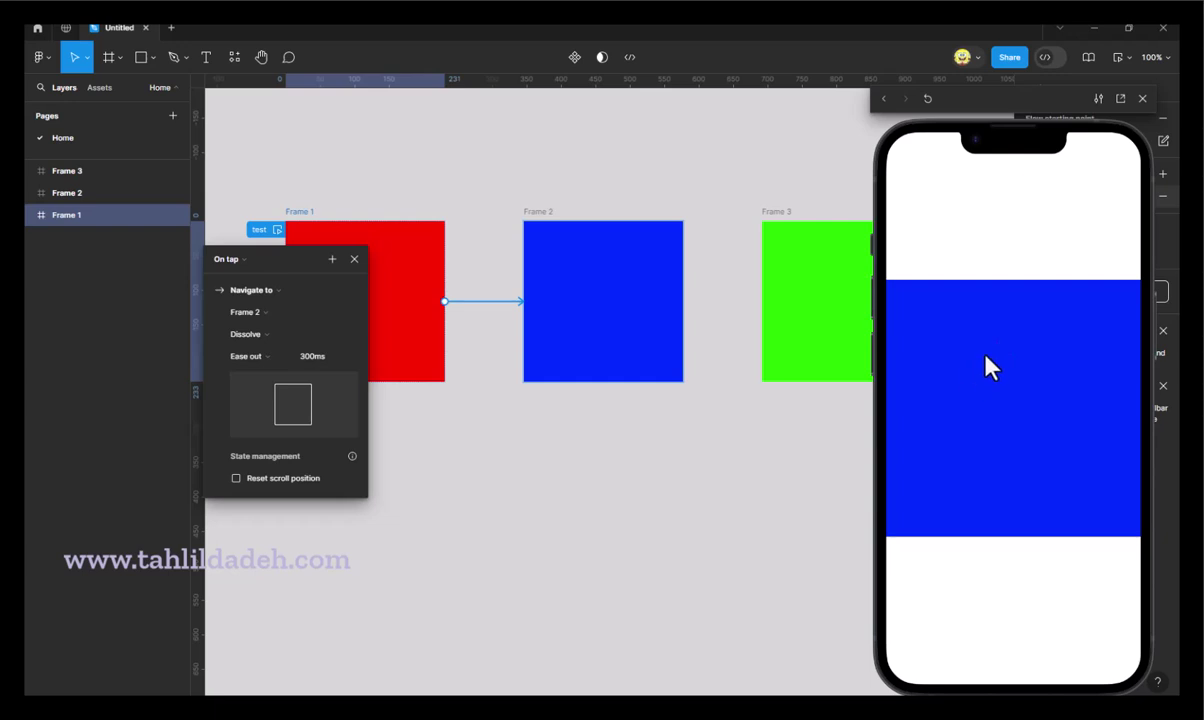
{"action": "left_click", "coordinate": [927, 98]}
{"action": "left_click", "coordinate": [1000, 315]}
Change the easing to Gentle and replay the tap.
{"action": "left_click", "coordinate": [278, 362]}
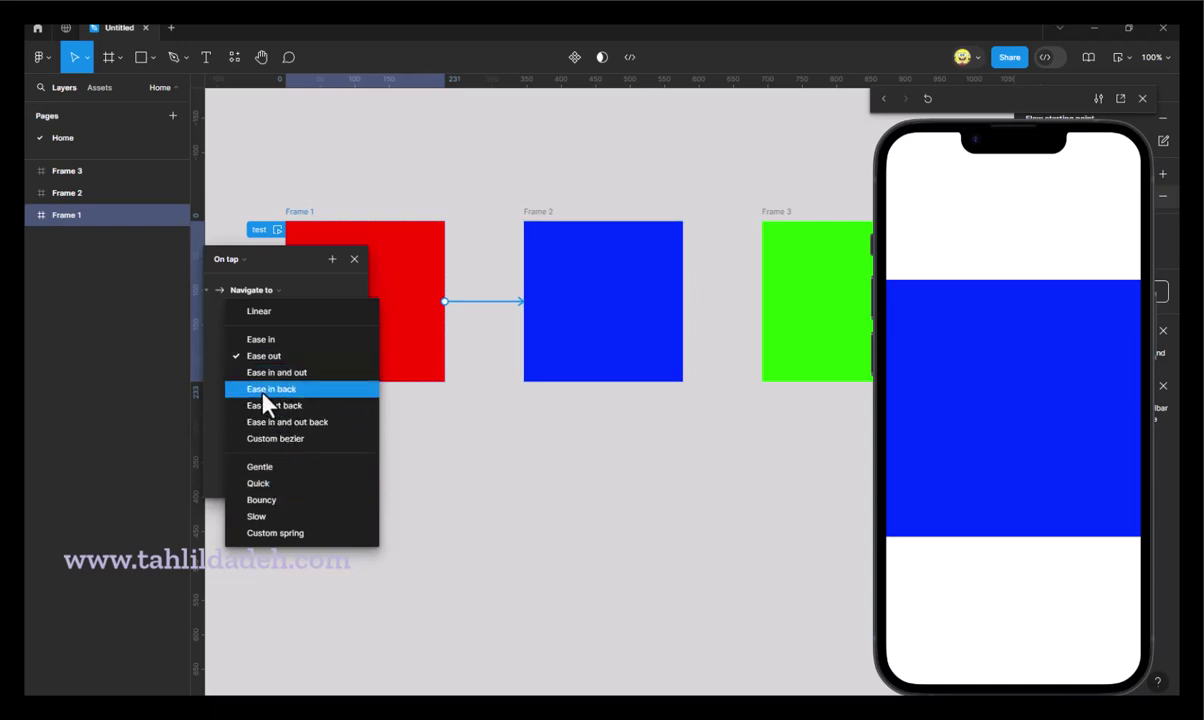
{"action": "left_click", "coordinate": [259, 466]}
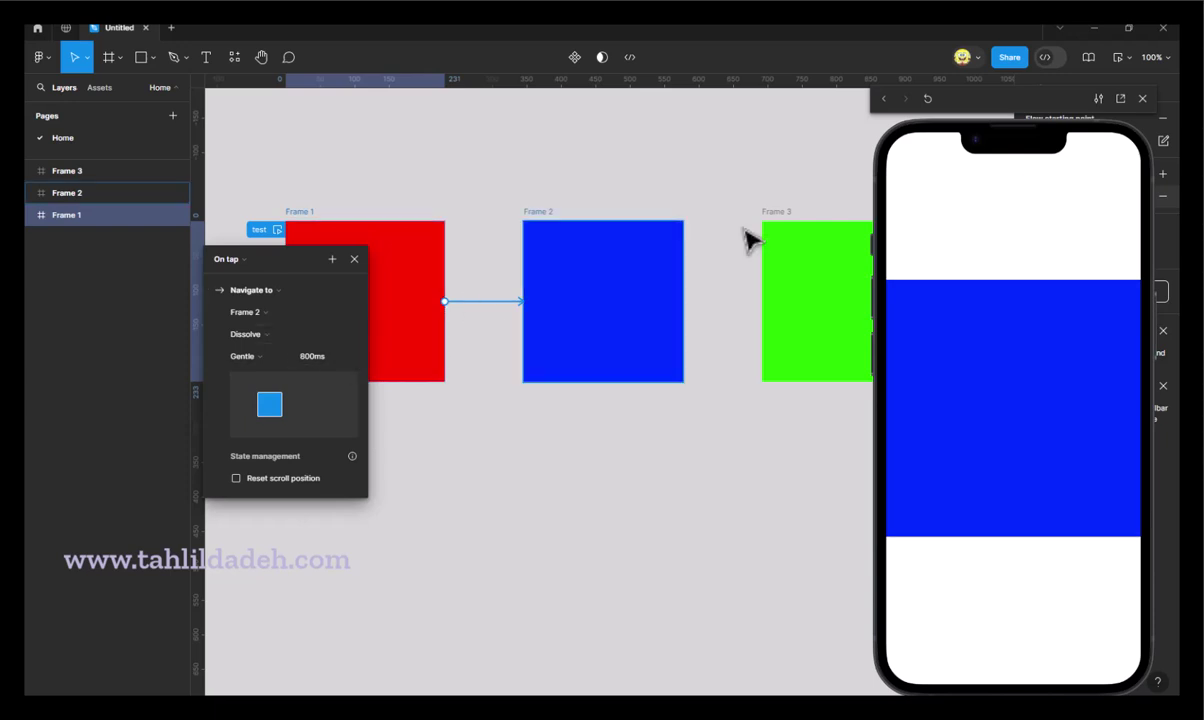
{"action": "left_click", "coordinate": [928, 98]}
{"action": "left_click", "coordinate": [975, 360]}
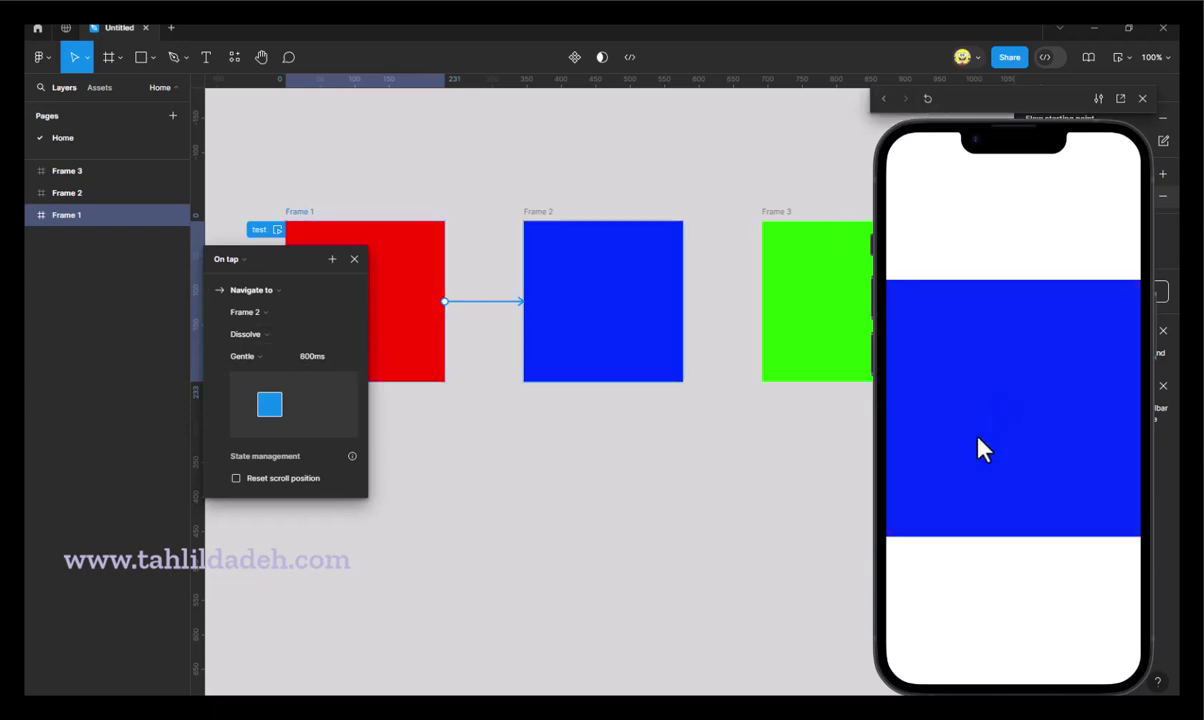
Set the transition duration to 1500ms and replay the dissolve twice.
{"action": "left_click", "coordinate": [318, 356]}
{"action": "type", "text": "1500"}
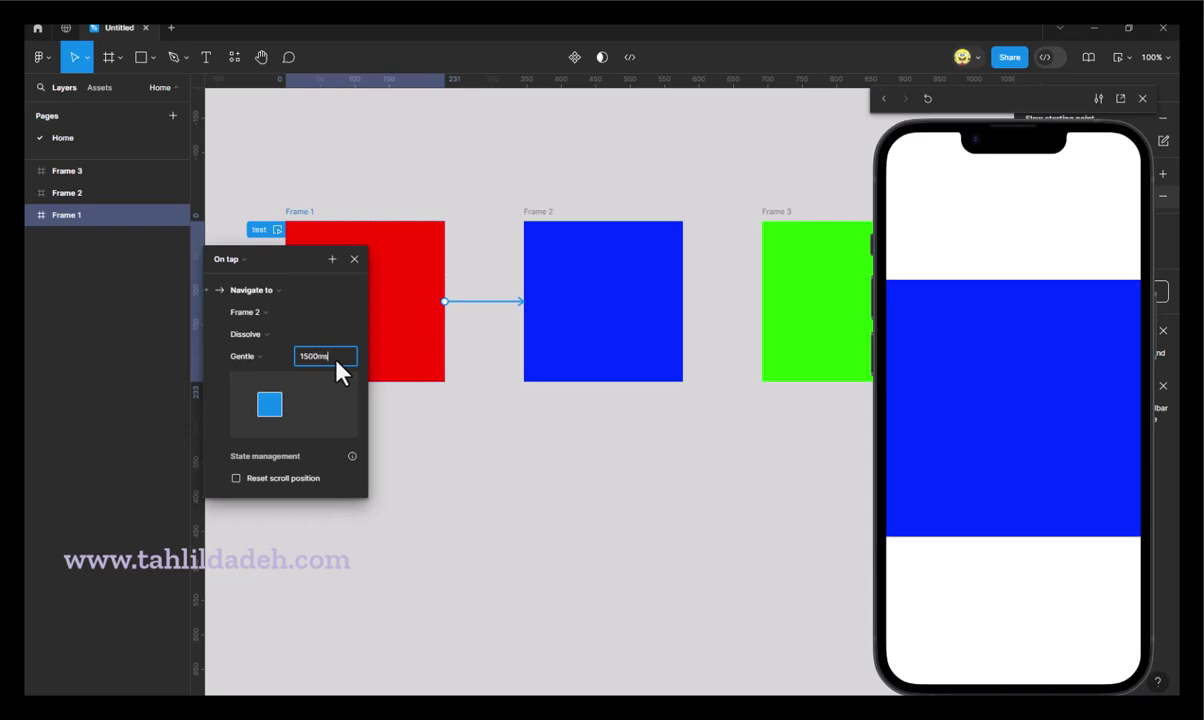
{"action": "key", "text": "Return"}
{"action": "left_click", "coordinate": [928, 98]}
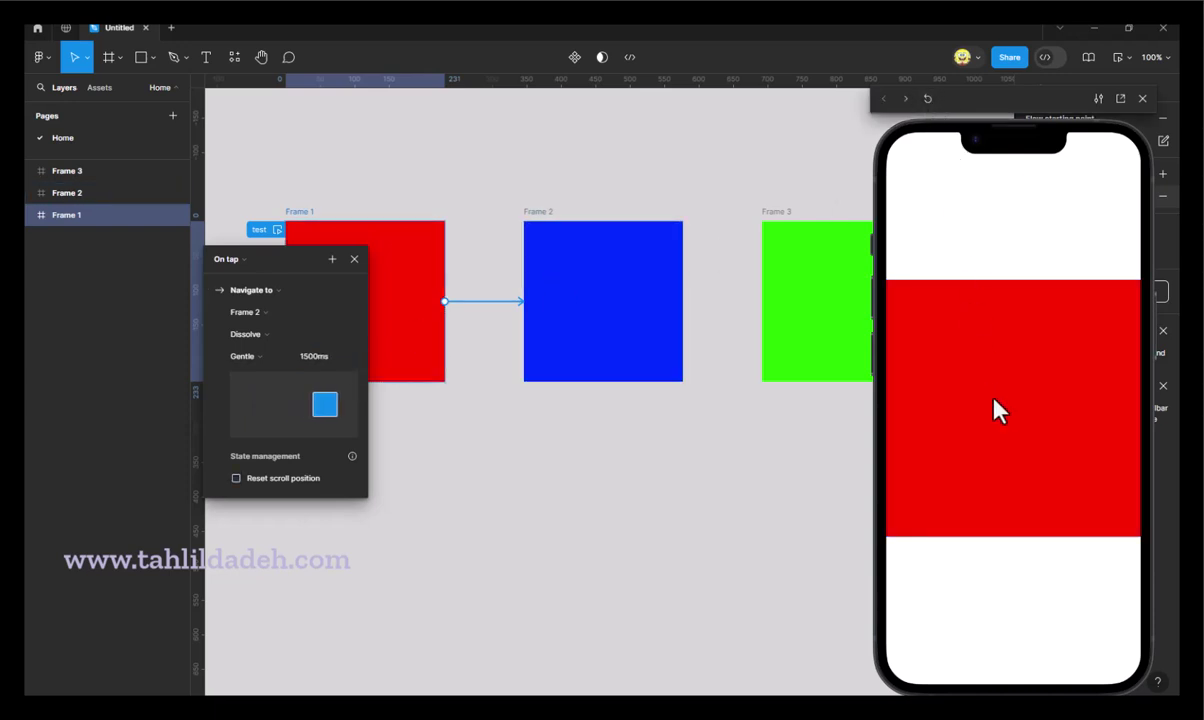
{"action": "left_click", "coordinate": [994, 370]}
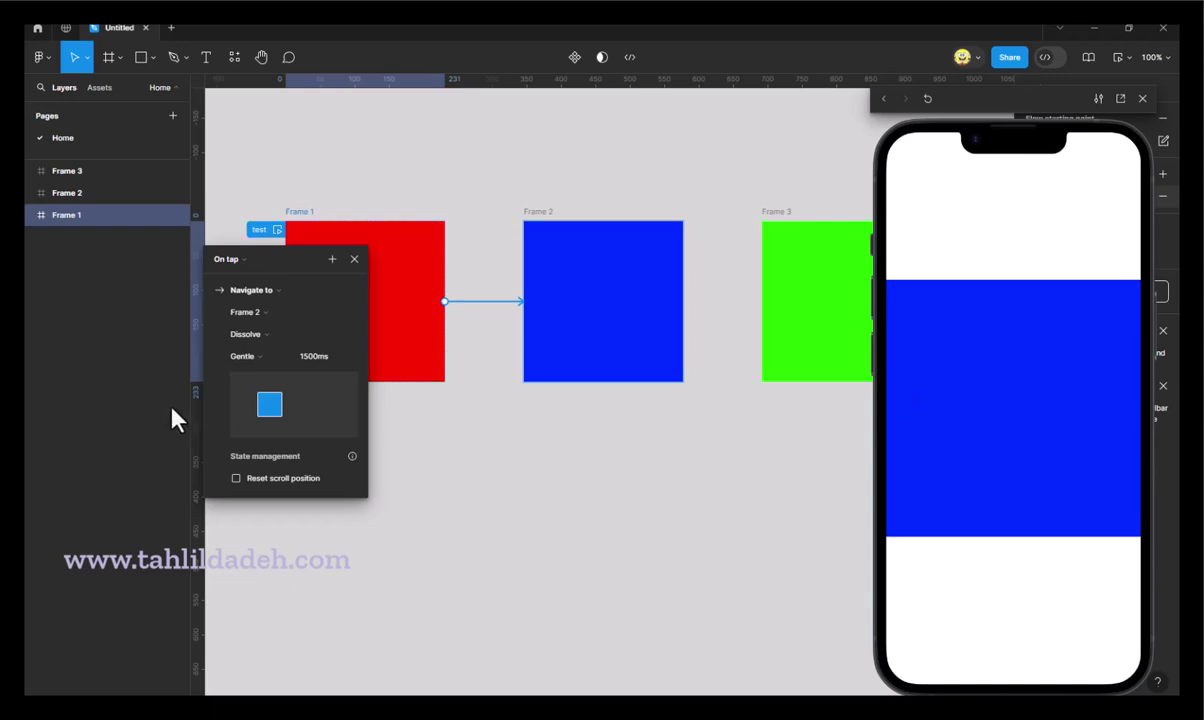
{"action": "left_click", "coordinate": [928, 98]}
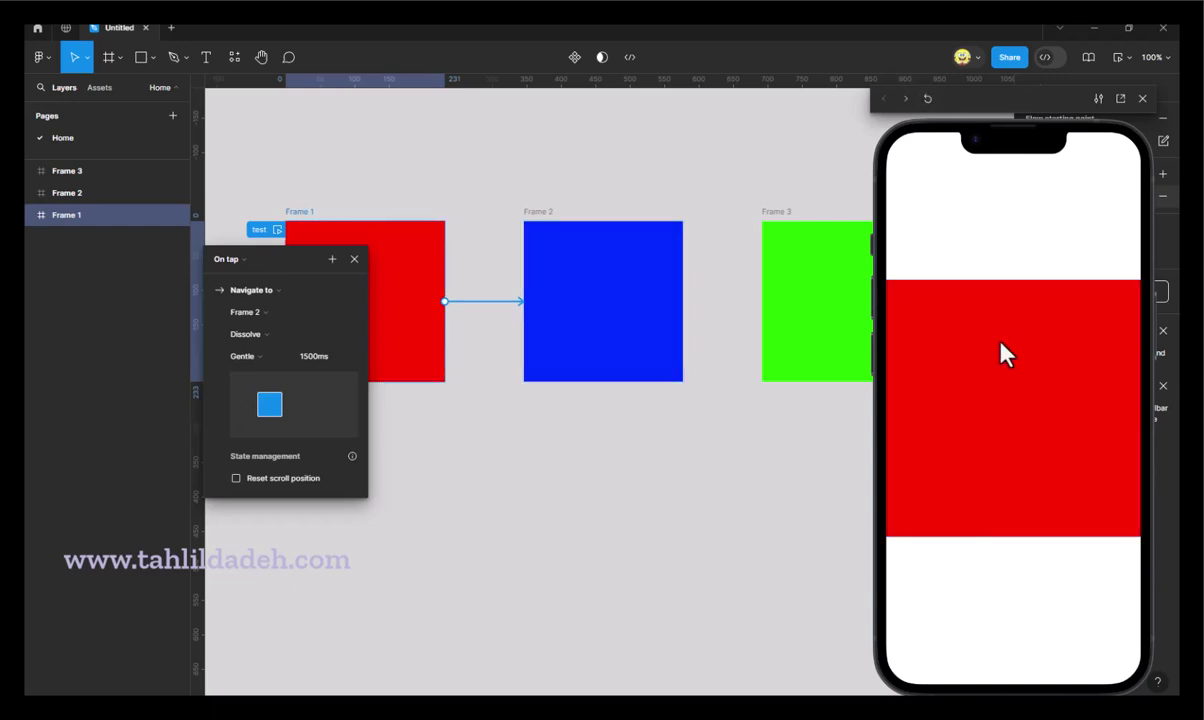
{"action": "left_click", "coordinate": [1008, 330]}
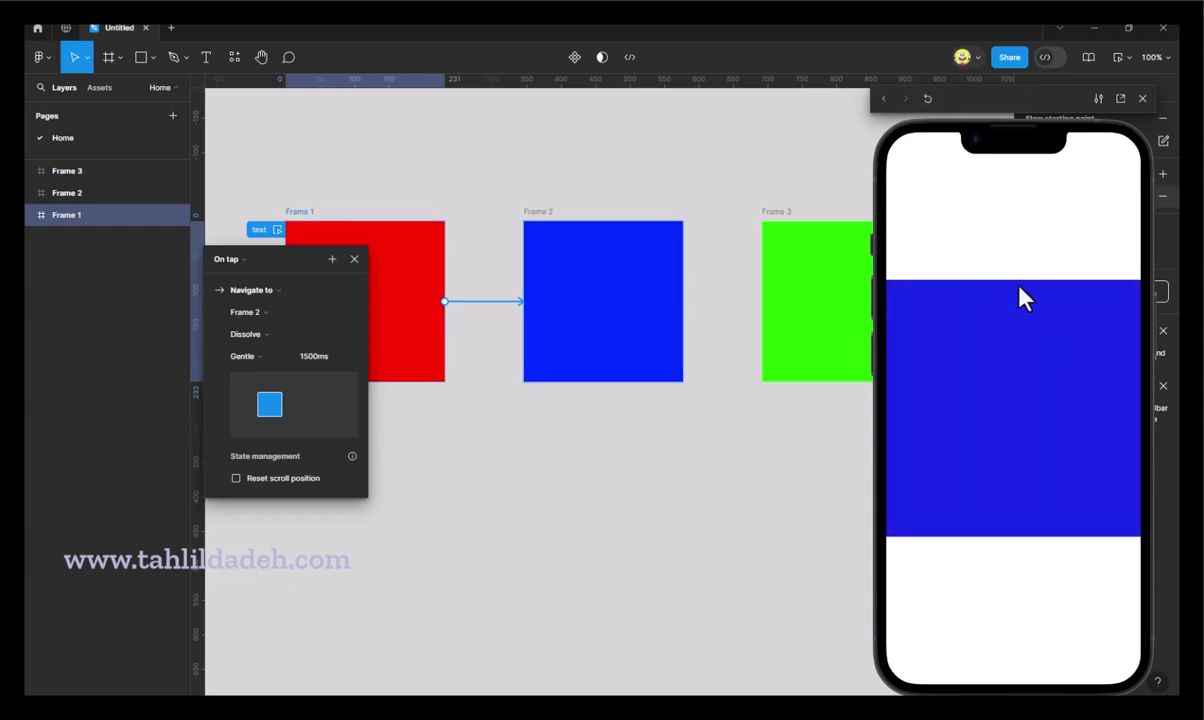
Change Frame 1's tap action to Scroll to and restart the preview.
{"action": "left_click", "coordinate": [228, 290]}
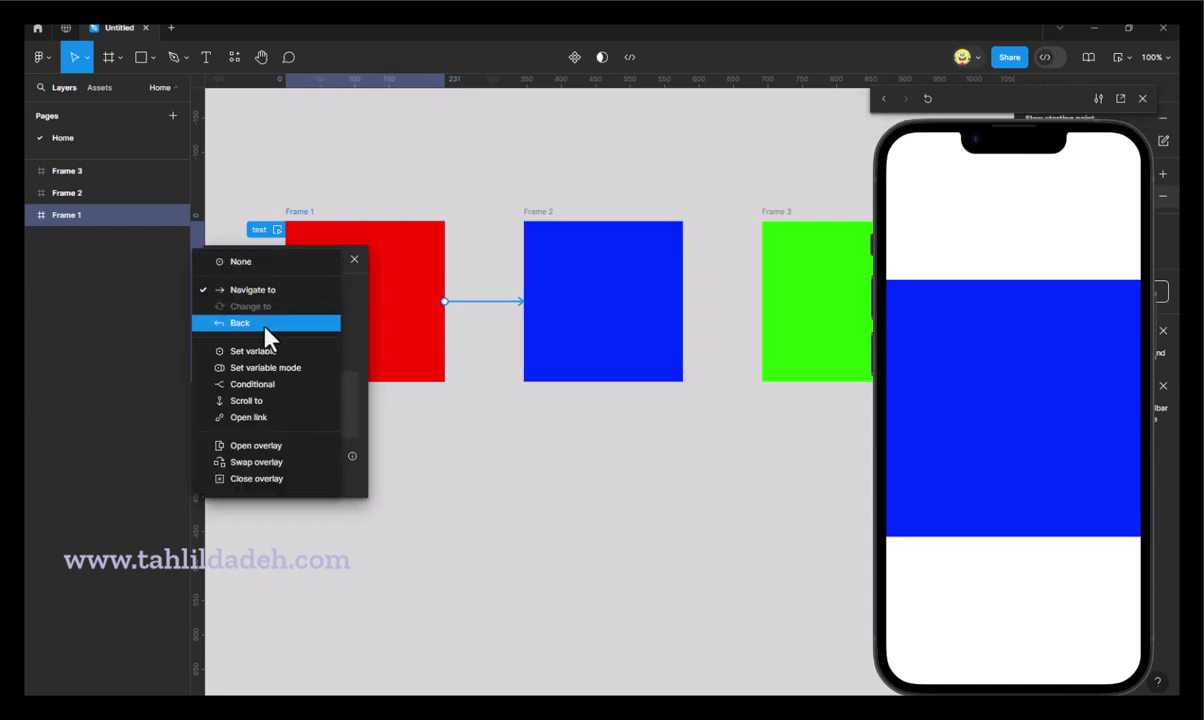
{"action": "left_click", "coordinate": [252, 401]}
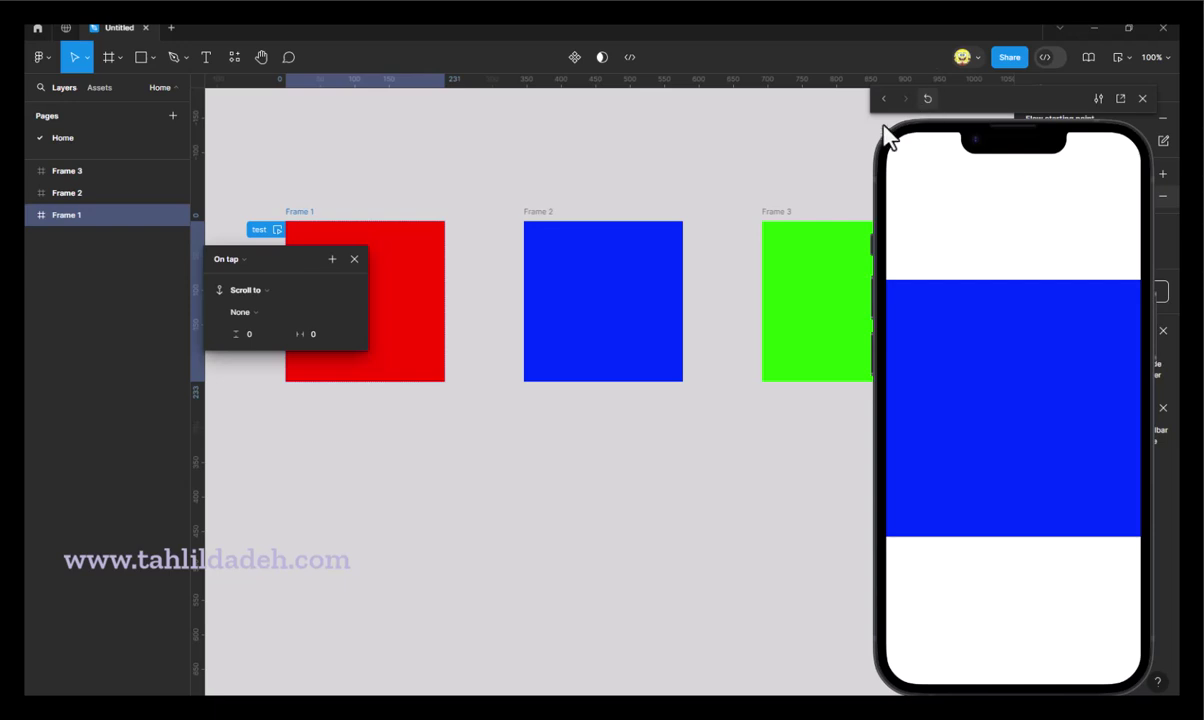
{"action": "left_click", "coordinate": [927, 99]}
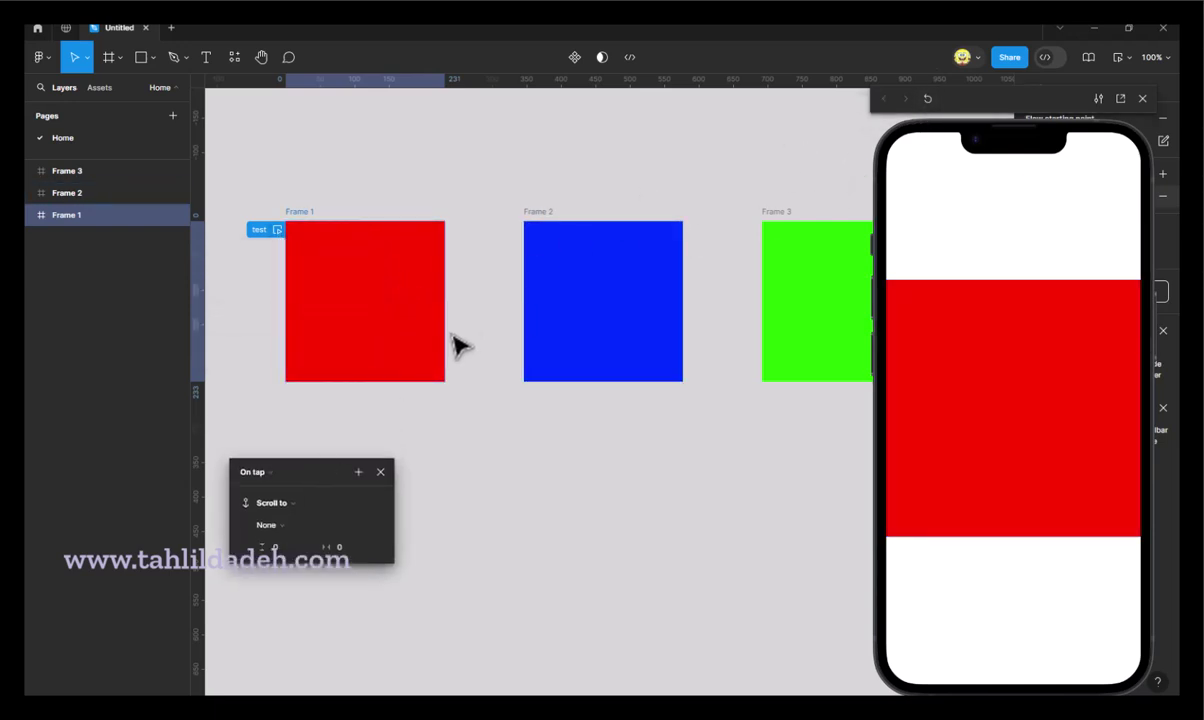
Add a new Frame 1 interaction set to Scroll to with Frame 1 as the target.
{"action": "left_click_drag", "start_coordinate": [445, 301], "coordinate": [537, 270]}
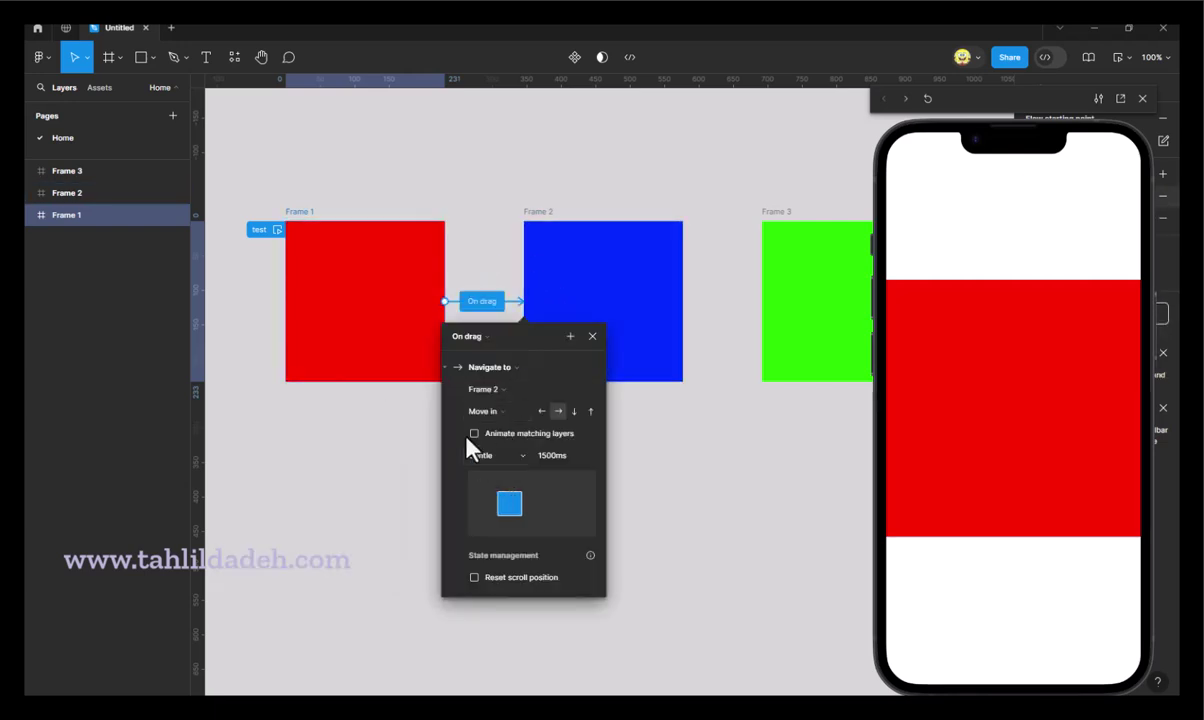
{"action": "left_click", "coordinate": [521, 377]}
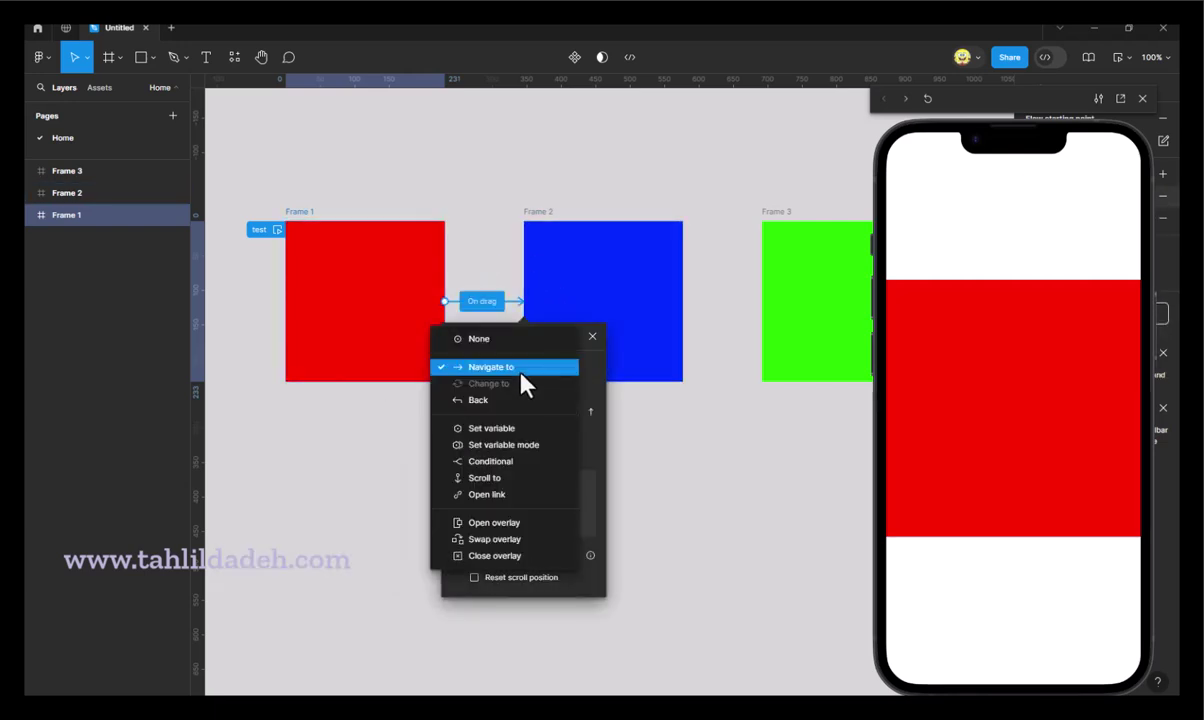
{"action": "left_click", "coordinate": [502, 484]}
{"action": "left_click", "coordinate": [480, 389]}
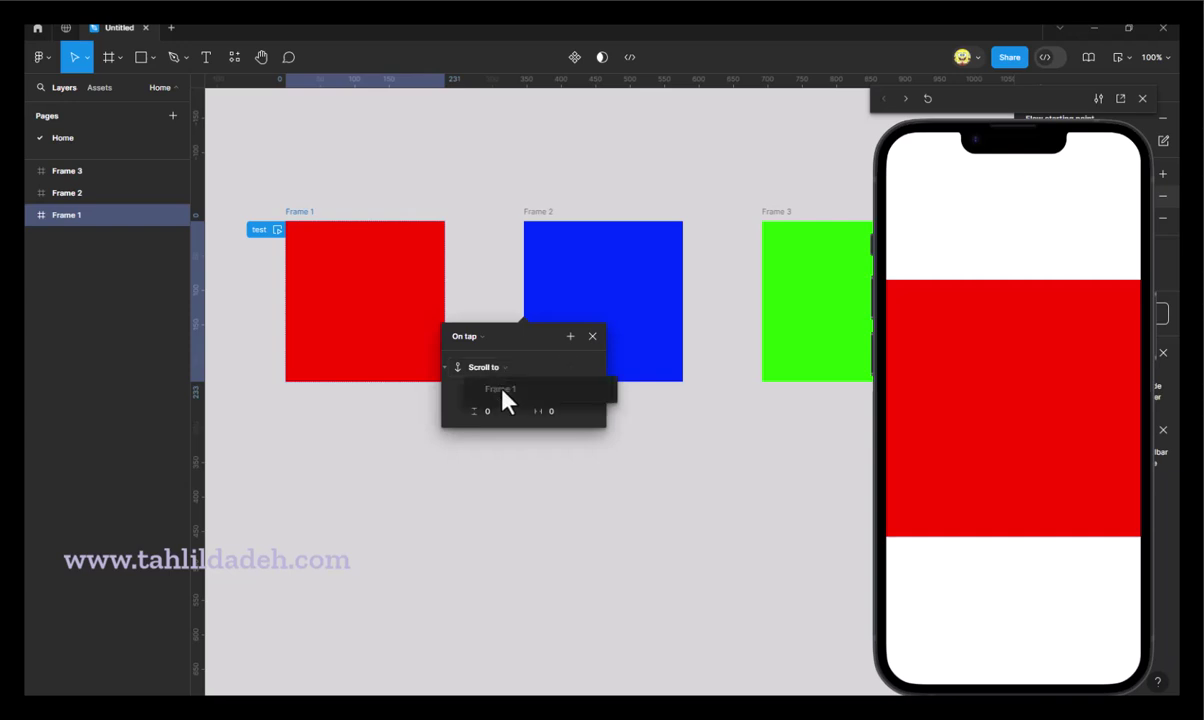
{"action": "left_click", "coordinate": [500, 389]}
{"action": "left_click_drag", "start_coordinate": [505, 341], "coordinate": [296, 443]}
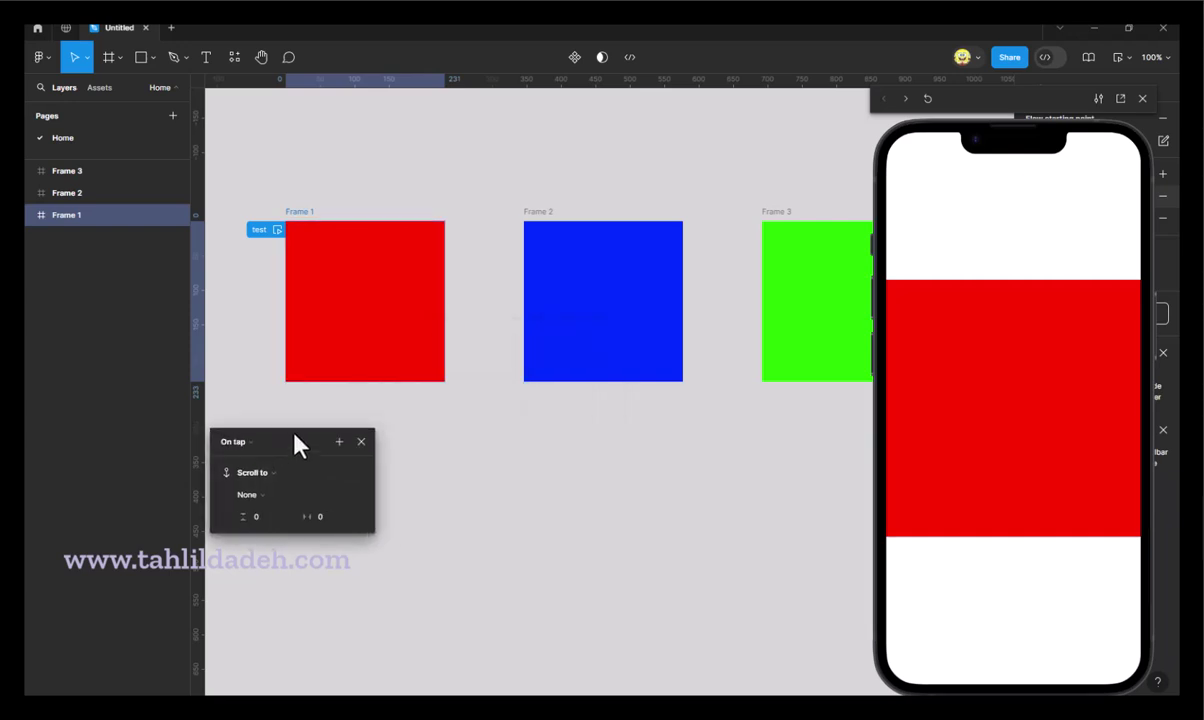
{"action": "left_click", "coordinate": [298, 381]}
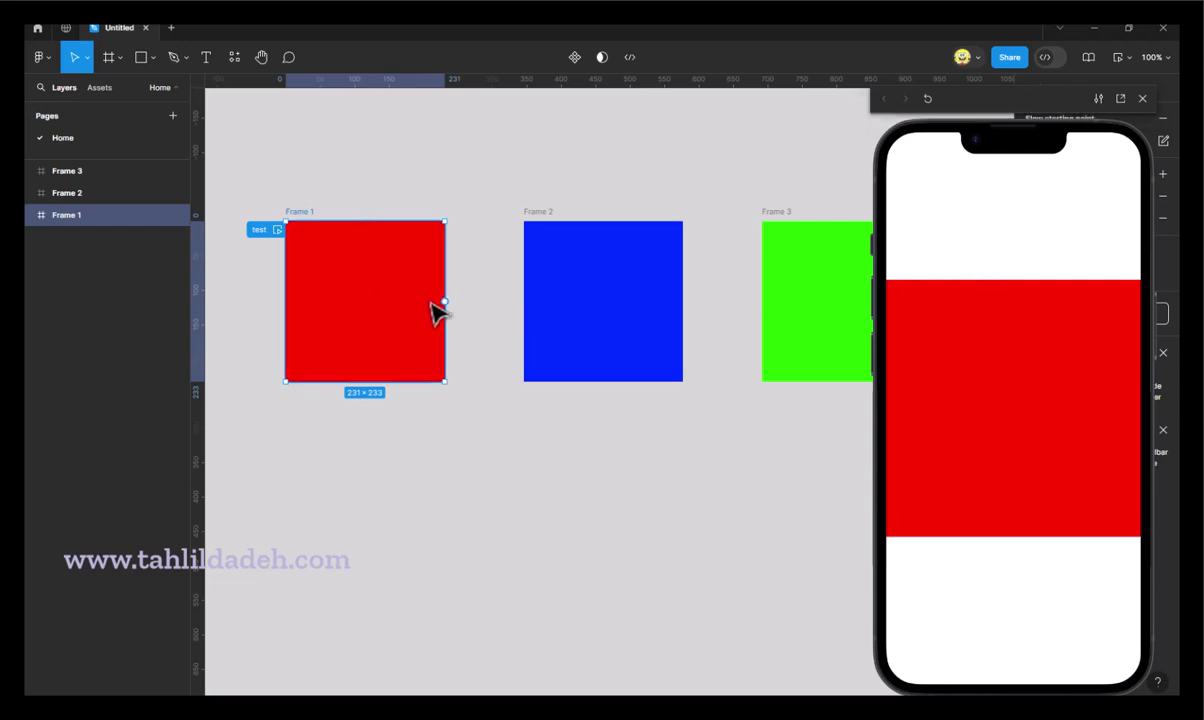
Link Frame 1 to Frame 2 with an action that opens Frame 2 as an overlay.
{"action": "left_click_drag", "start_coordinate": [444, 301], "coordinate": [545, 290]}
{"action": "left_click_drag", "start_coordinate": [540, 336], "coordinate": [309, 318]}
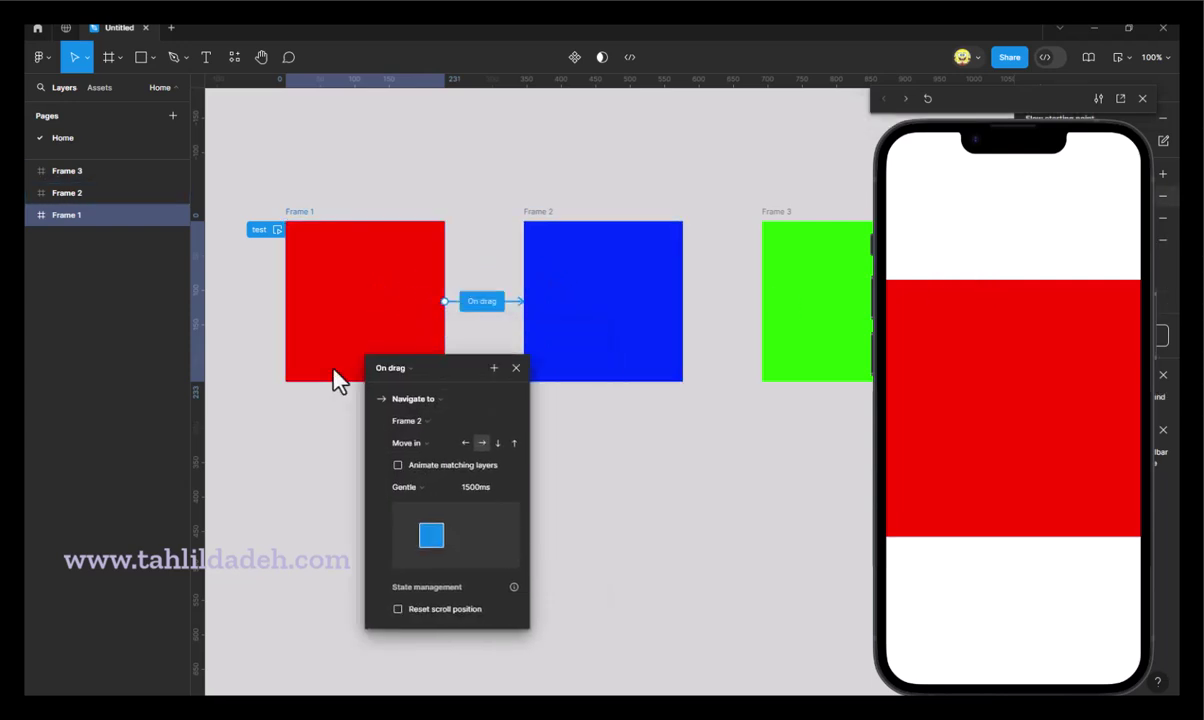
{"action": "left_click", "coordinate": [287, 380]}
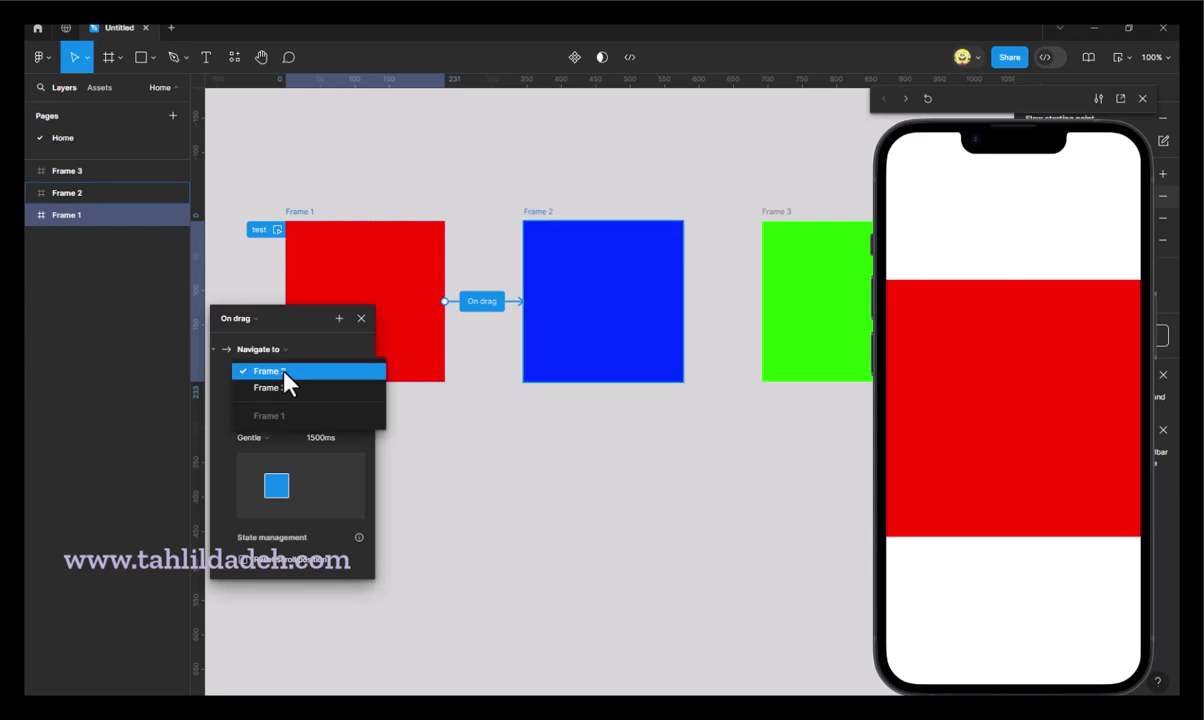
{"action": "left_click", "coordinate": [290, 350]}
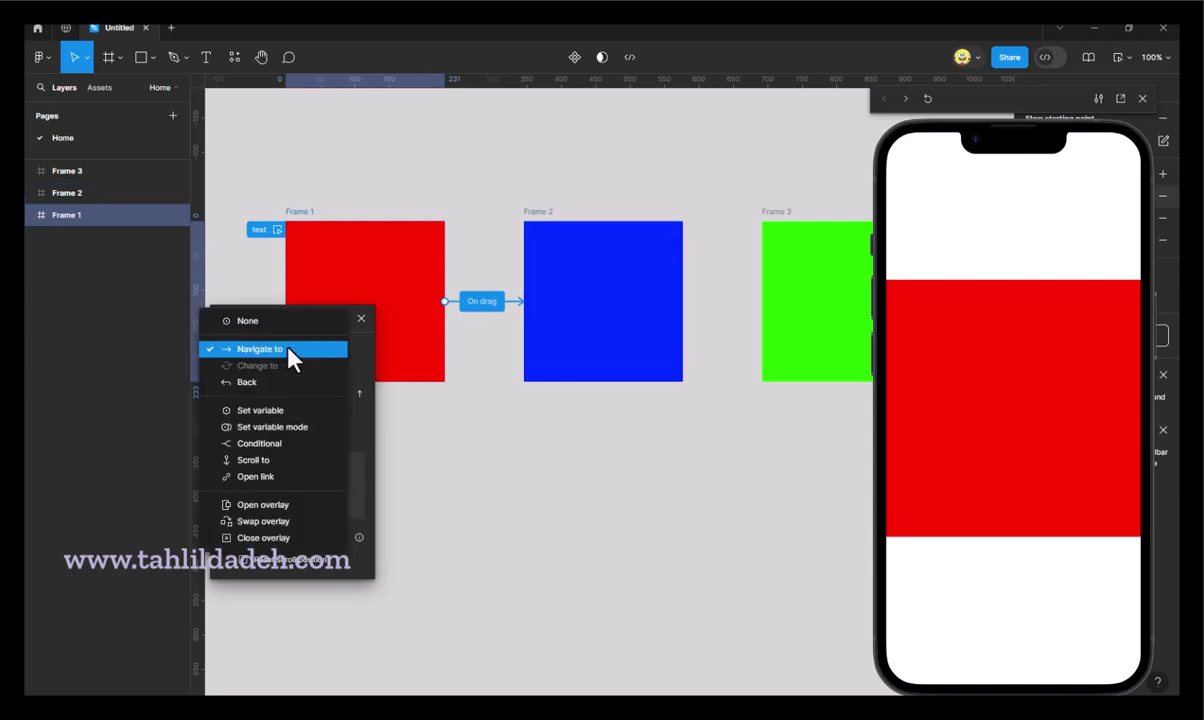
{"action": "left_click", "coordinate": [259, 506]}
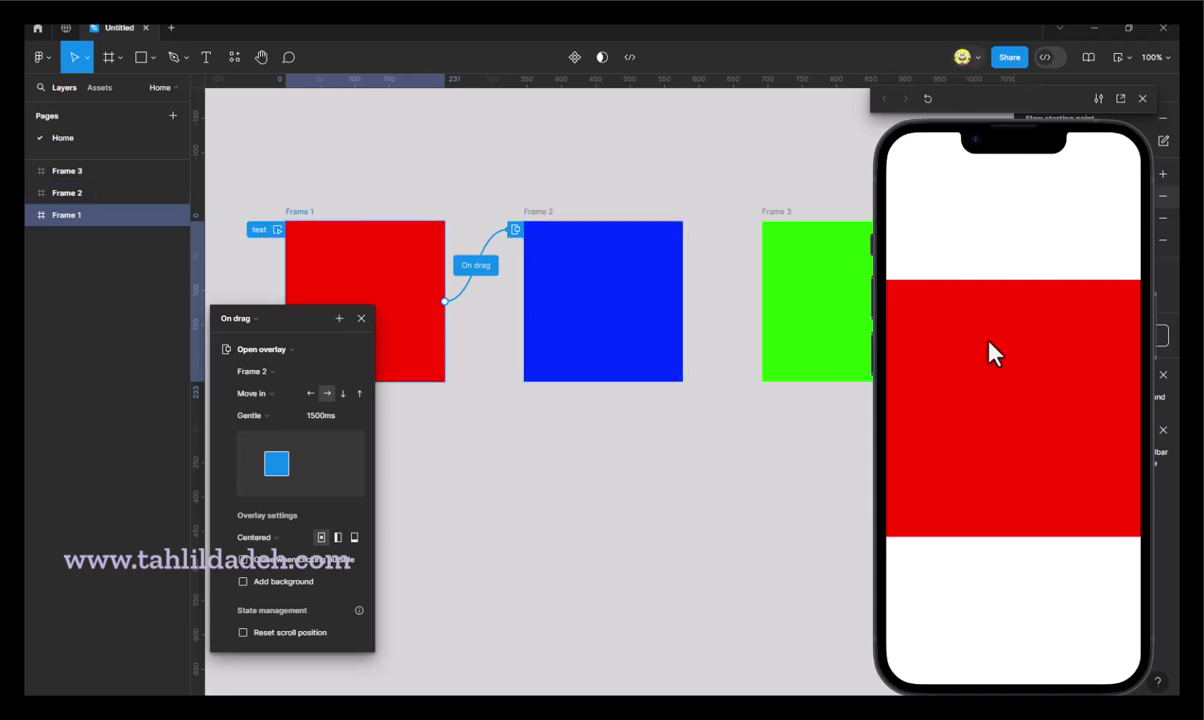
Test the drag overlay in the preview, then close the settings and select Frame 2.
{"action": "mouse_move", "coordinate": [993, 353]}
{"action": "left_mouse_down"}
{"action": "mouse_move", "coordinate": [1043, 408]}
{"action": "mouse_move", "coordinate": [986, 234]}
{"action": "left_mouse_up"}
{"action": "left_click", "coordinate": [927, 98]}
{"action": "left_click", "coordinate": [262, 349]}
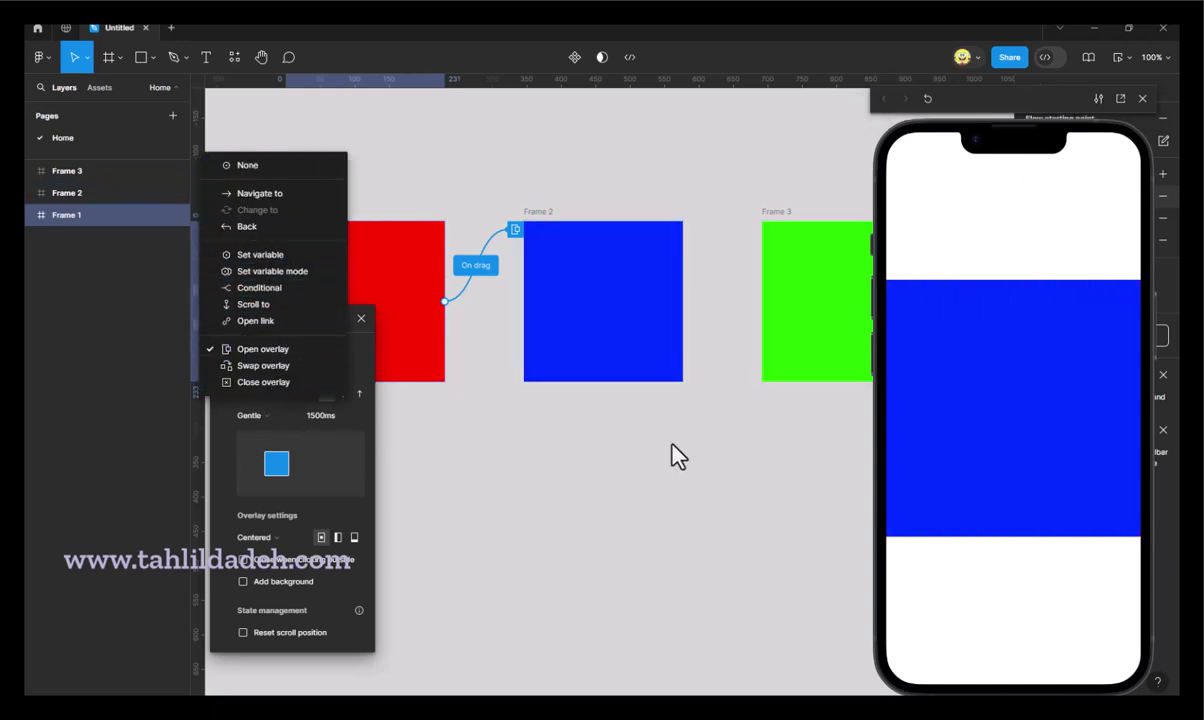
{"action": "left_click", "coordinate": [580, 455]}
{"action": "left_click", "coordinate": [600, 300]}
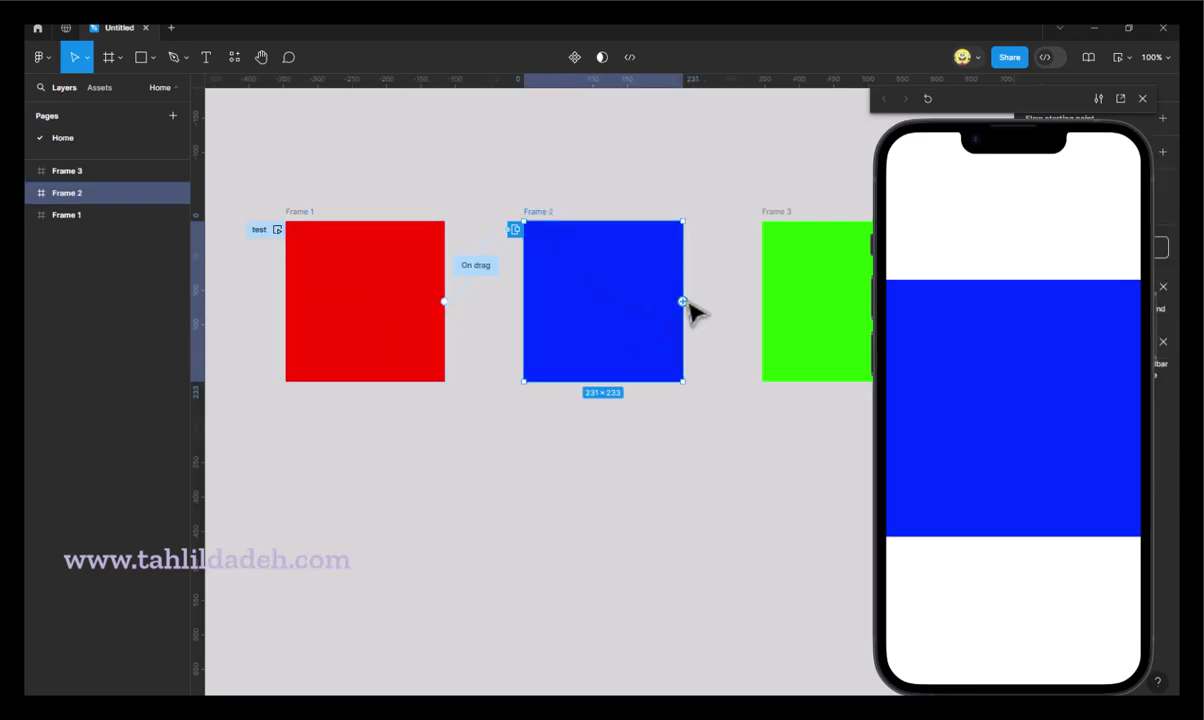
Link Frame 2 to Frame 3 with Navigate to, a Move out transition and 2000ms.
{"action": "left_click_drag", "start_coordinate": [683, 301], "coordinate": [765, 295]}
{"action": "left_click", "coordinate": [751, 374]}
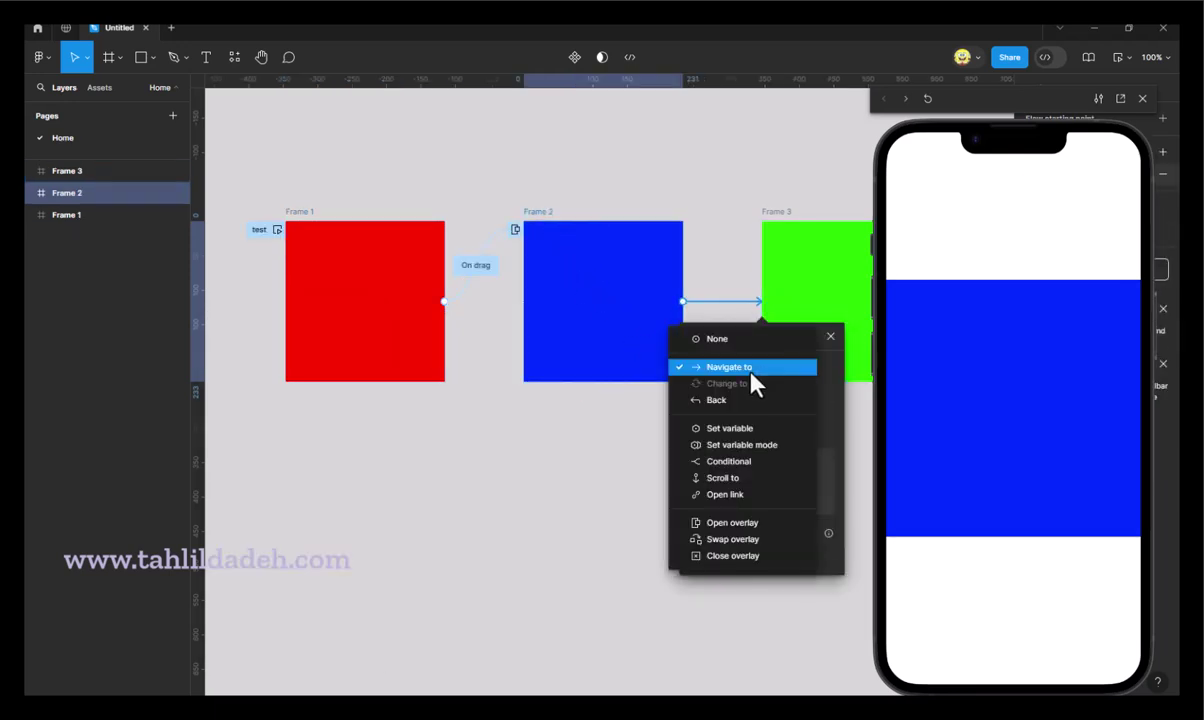
{"action": "left_click", "coordinate": [735, 366]}
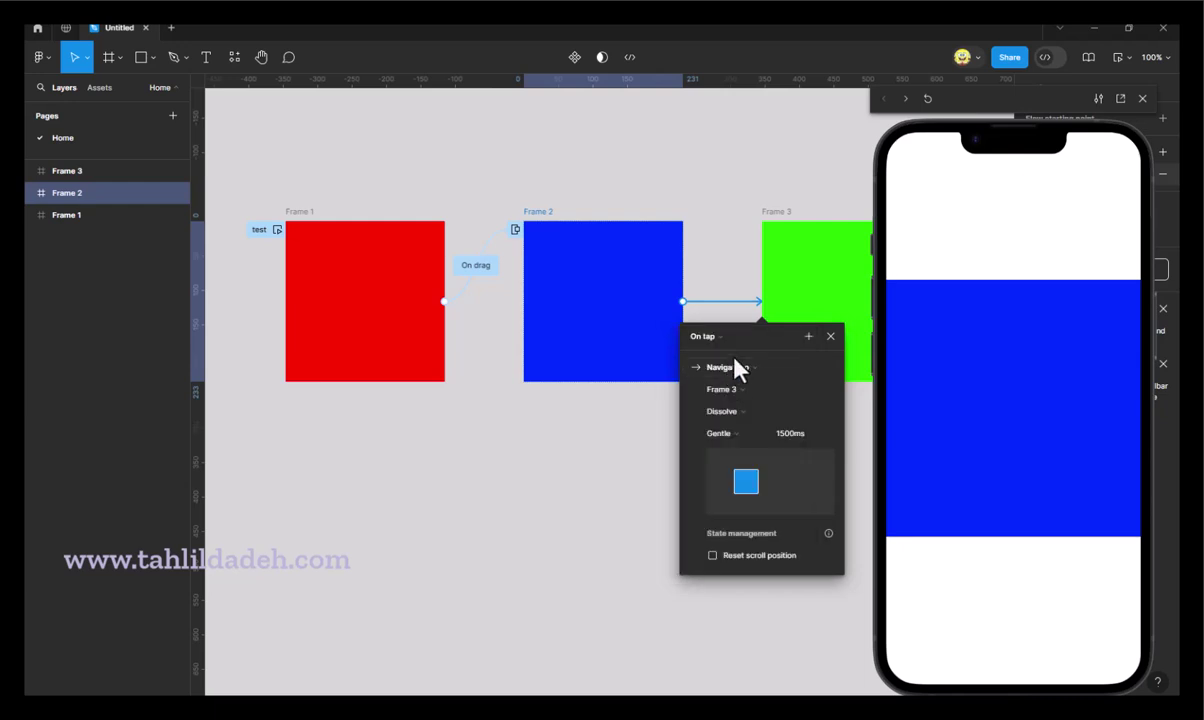
{"action": "left_click", "coordinate": [725, 411]}
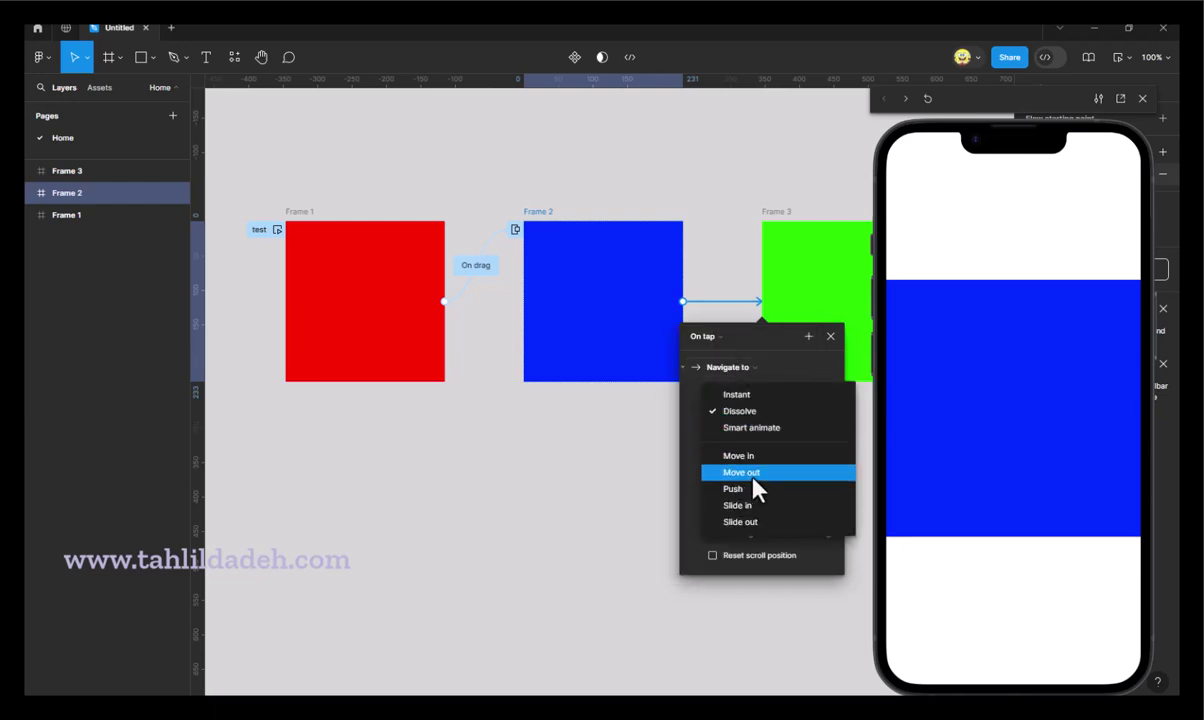
{"action": "left_click", "coordinate": [750, 472]}
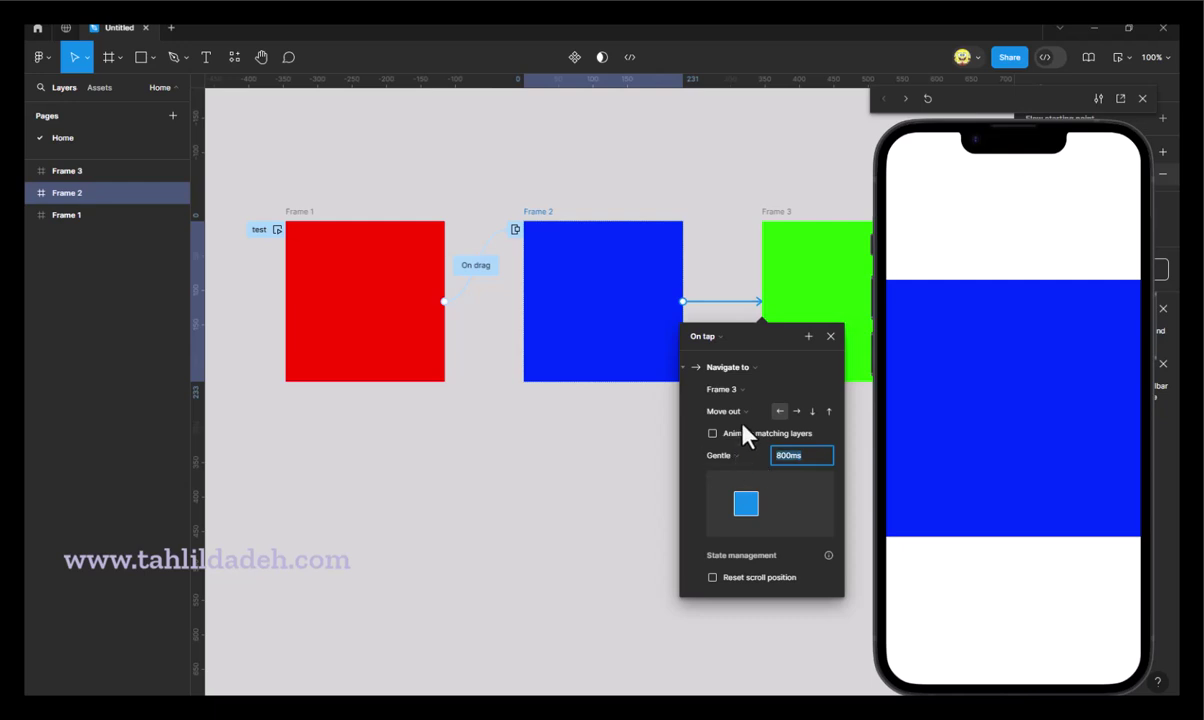
{"action": "type", "text": "2000ms"}
Set the Frame 2 trigger to While hovering and dismiss the news and settings panels.
{"action": "left_click", "coordinate": [722, 340]}
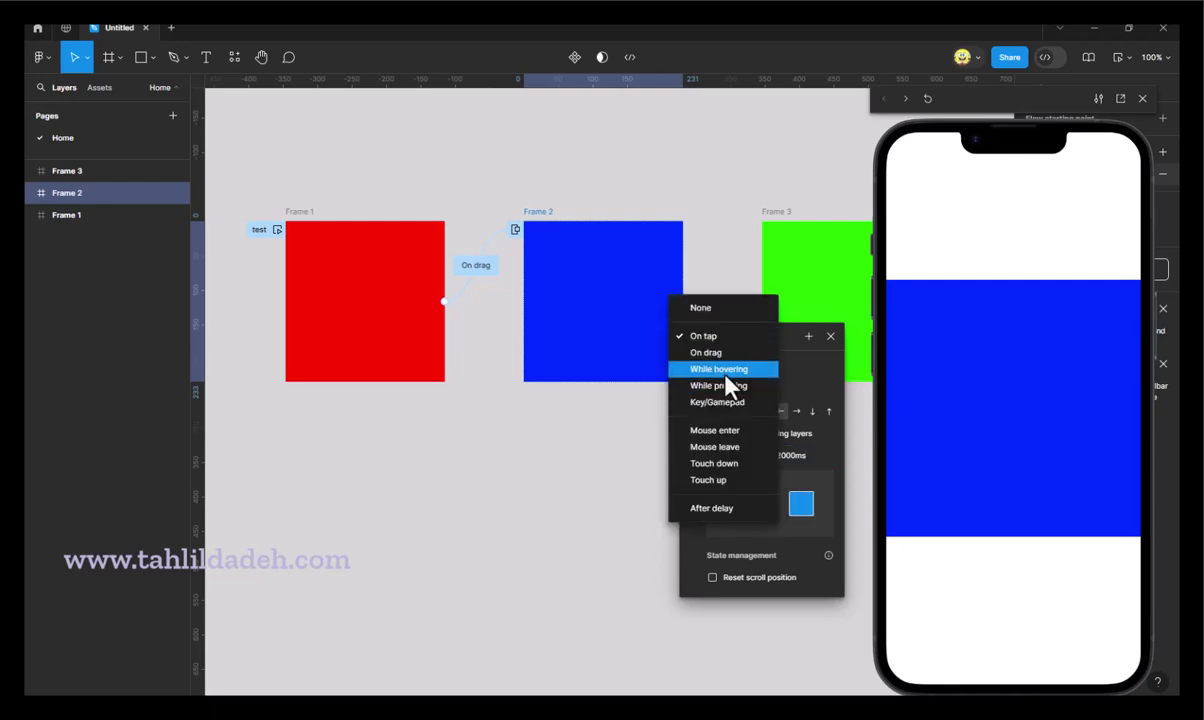
{"action": "left_click", "coordinate": [722, 369]}
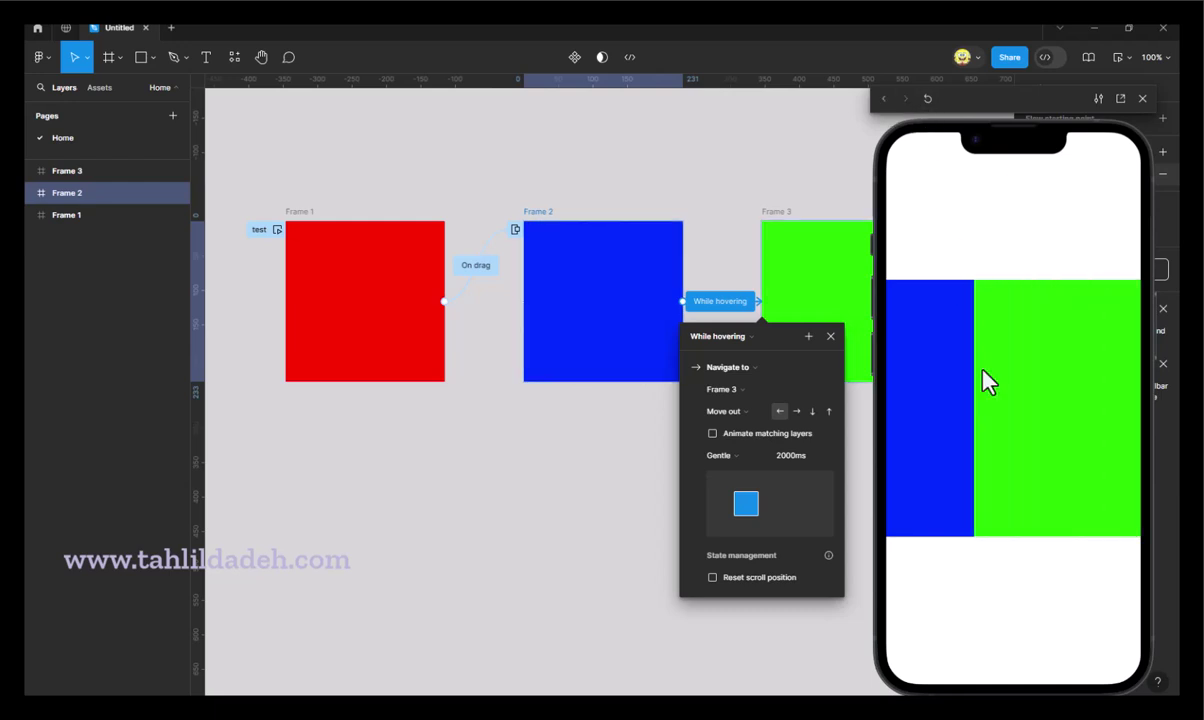
{"action": "mouse_move", "coordinate": [1013, 408]}
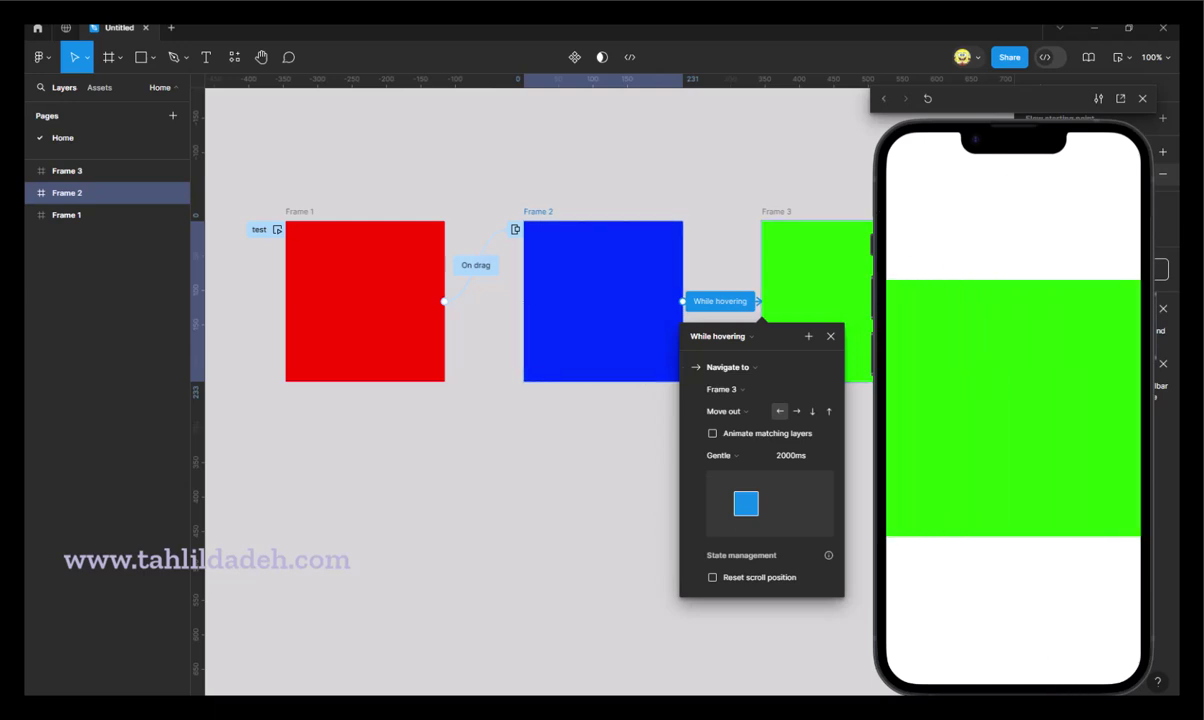
{"action": "key", "text": "super+w"}
{"action": "left_click", "coordinate": [752, 183]}
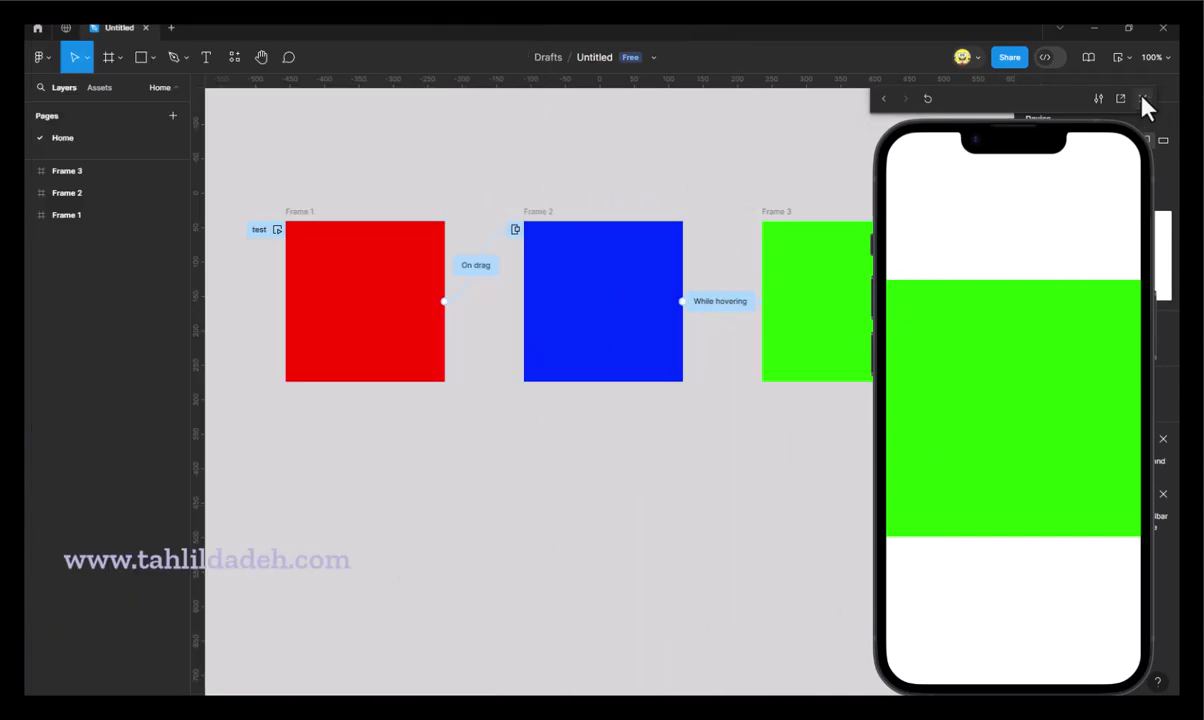
Close the phone preview and set the prototype device to TV.
{"action": "left_click", "coordinate": [1142, 98]}
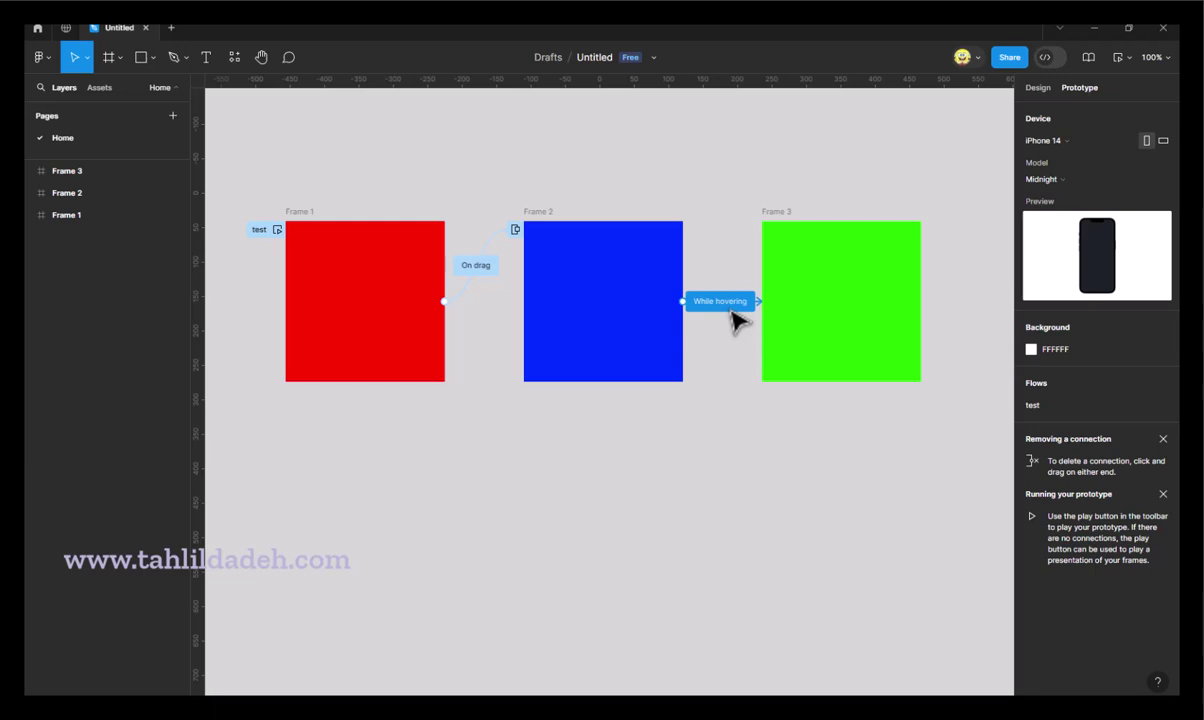
{"action": "left_click", "coordinate": [1050, 141]}
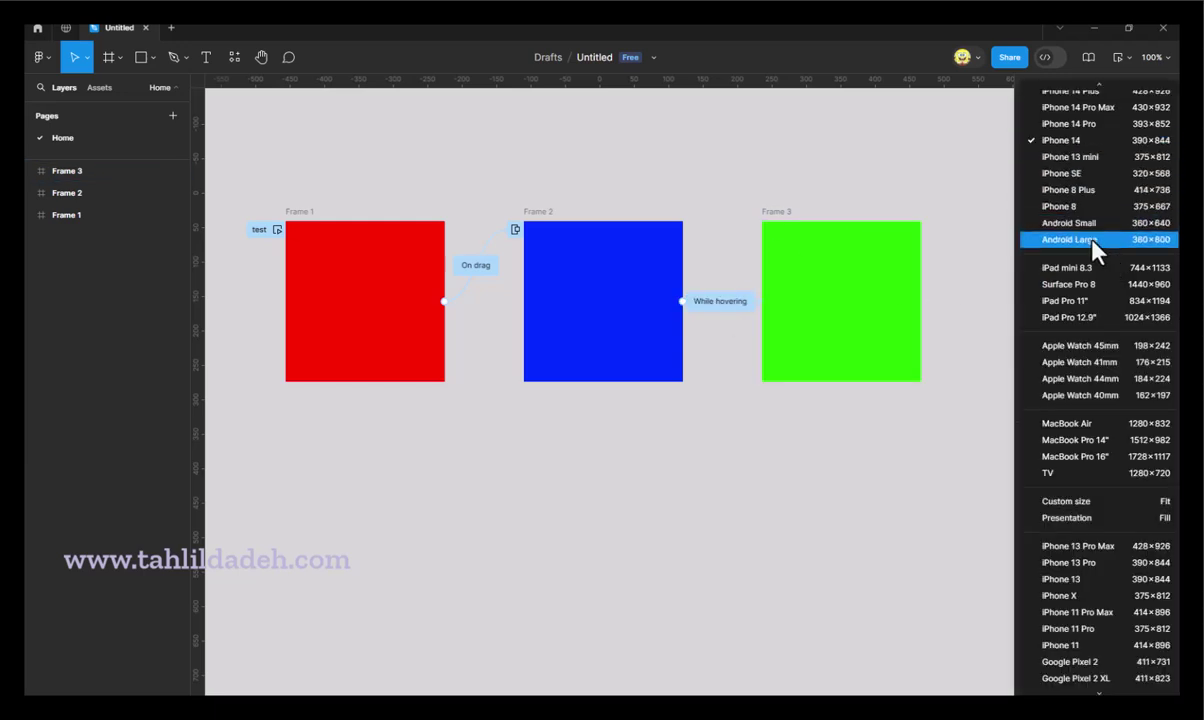
{"action": "left_click", "coordinate": [1045, 472]}
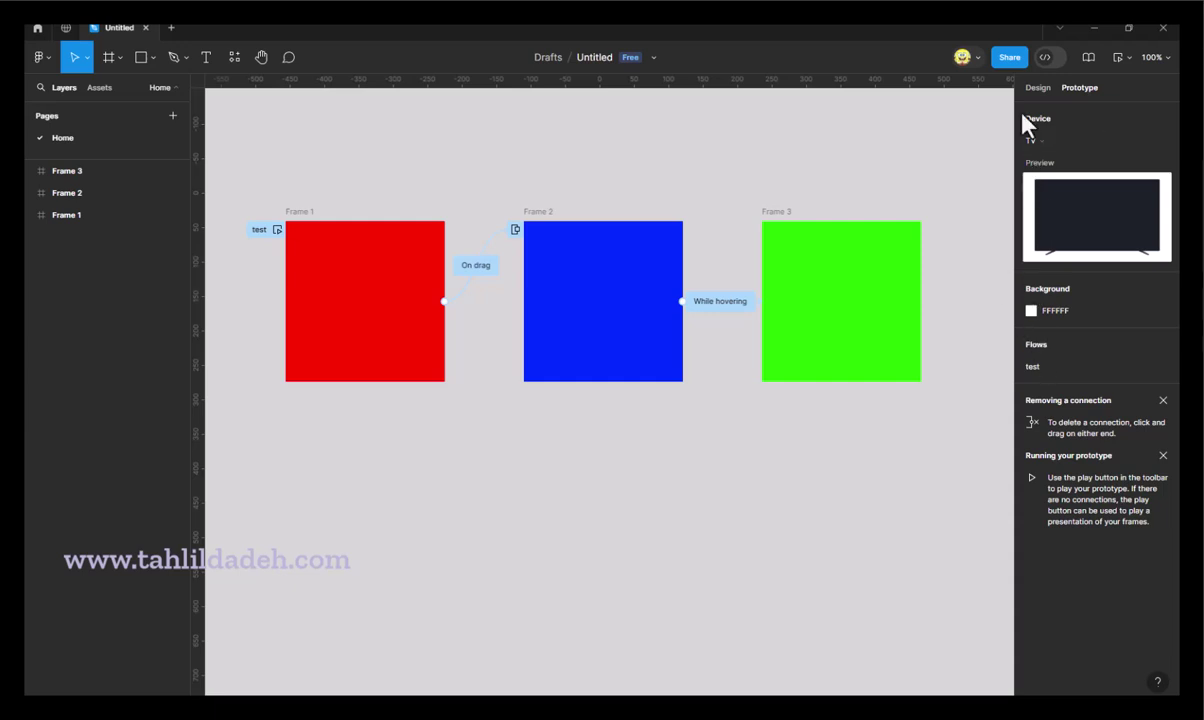
Play the prototype in a preview window and move the window aside.
{"action": "left_click", "coordinate": [1120, 60]}
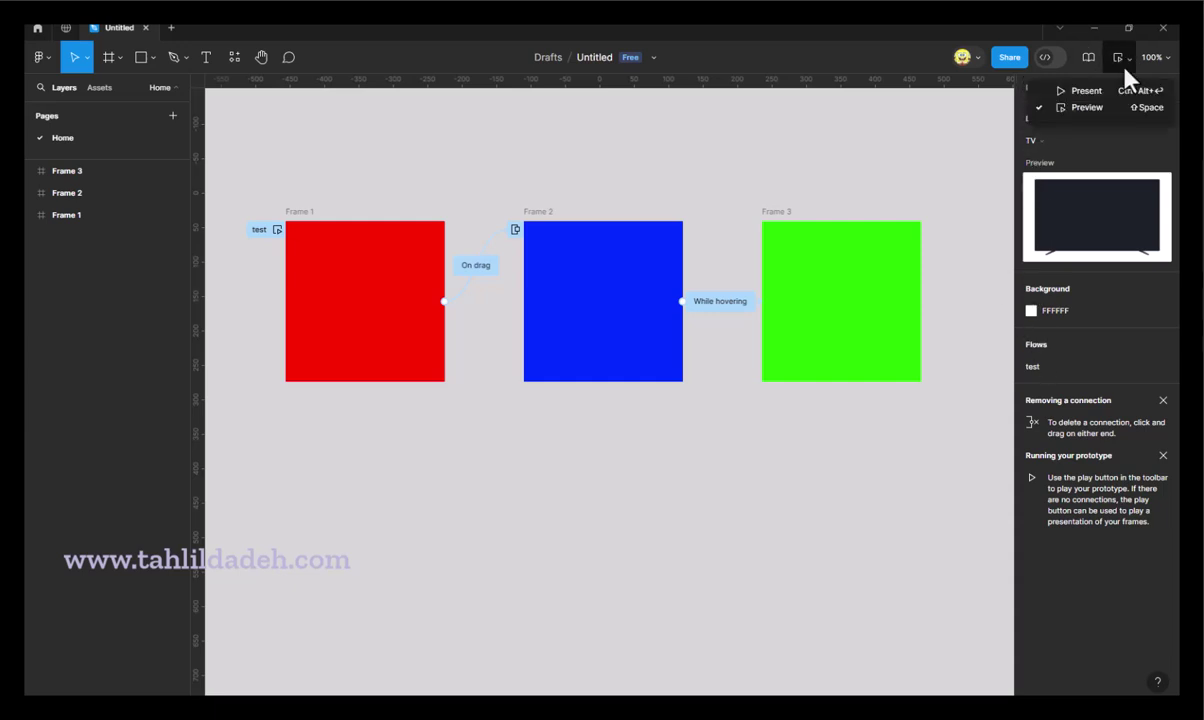
{"action": "left_click", "coordinate": [1073, 107]}
{"action": "mouse_move", "coordinate": [1036, 106]}
{"action": "left_mouse_down"}
{"action": "mouse_move", "coordinate": [744, 226]}
{"action": "mouse_move", "coordinate": [787, 266]}
{"action": "mouse_move", "coordinate": [183, 245]}
{"action": "mouse_move", "coordinate": [238, 368]}
{"action": "left_mouse_up"}
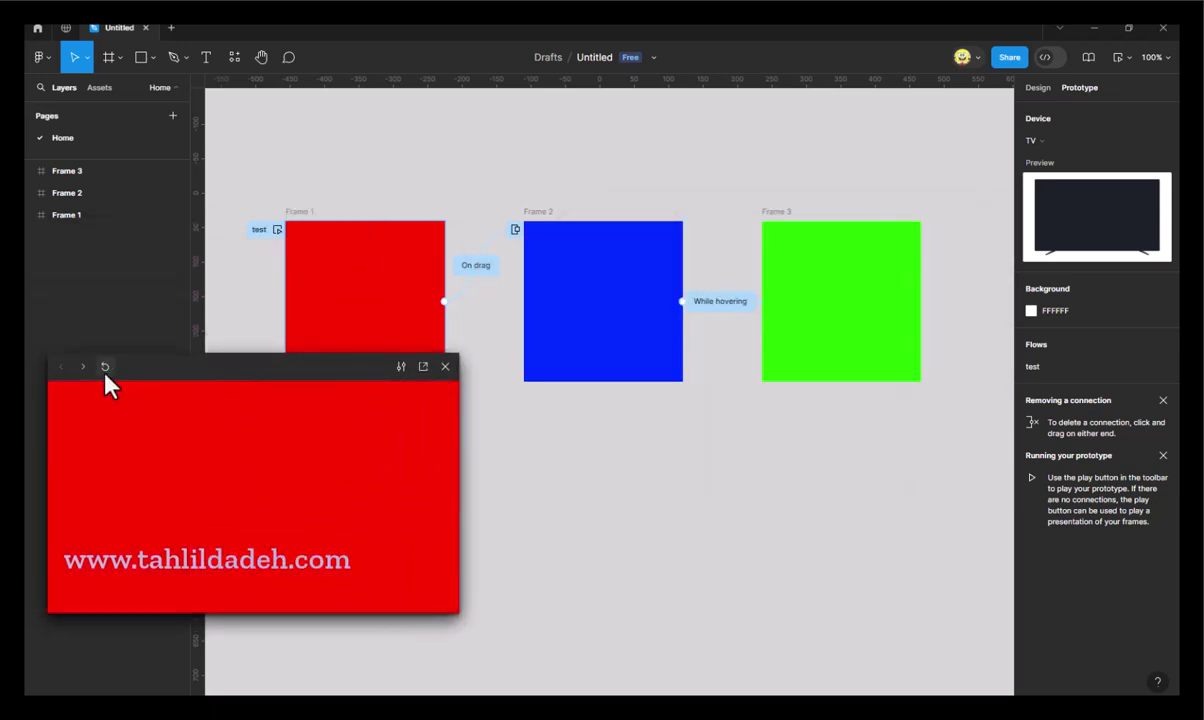
{"action": "left_click", "coordinate": [724, 299]}
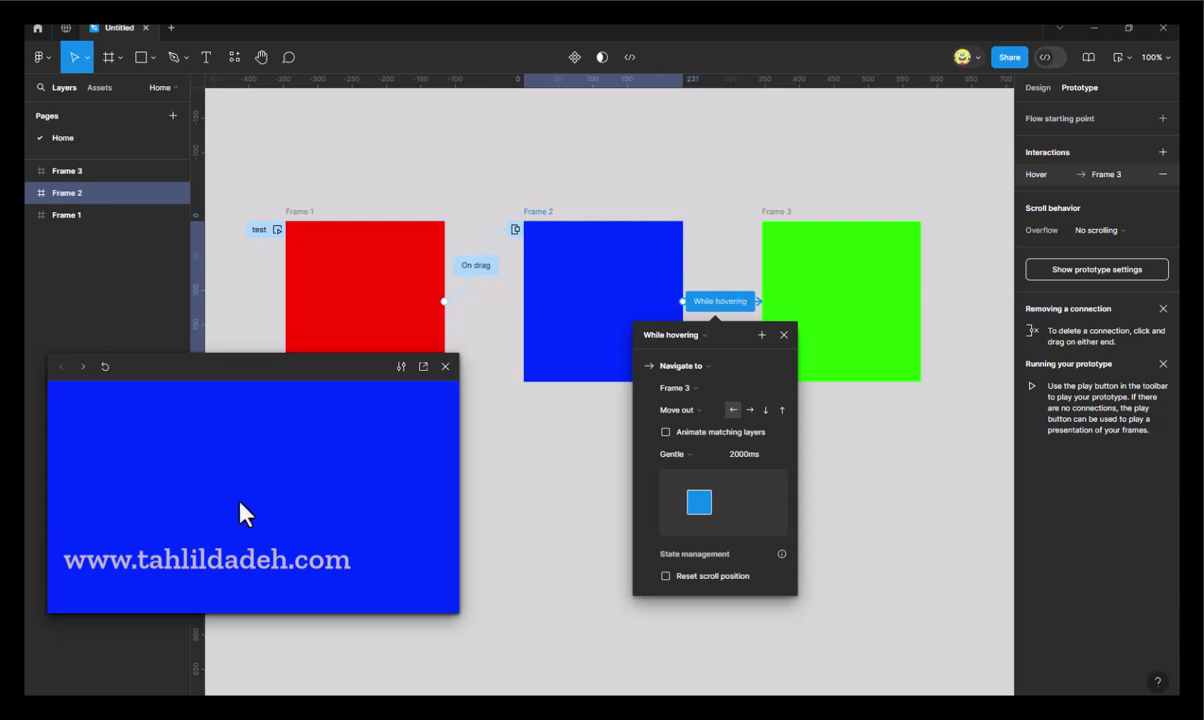
Delete the Frame 2 to Frame 3 link and make Frame 1's overlay trigger While hovering.
{"action": "key", "text": "Delete"}
{"action": "left_click", "coordinate": [484, 268]}
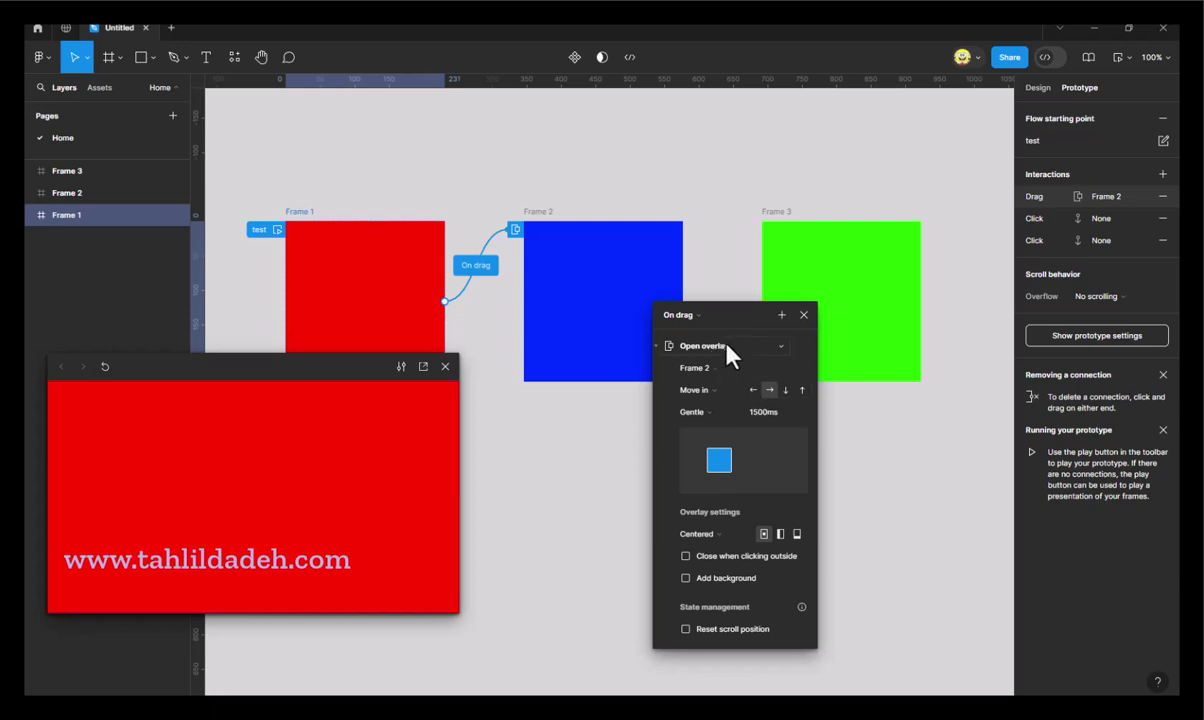
{"action": "left_click", "coordinate": [692, 316]}
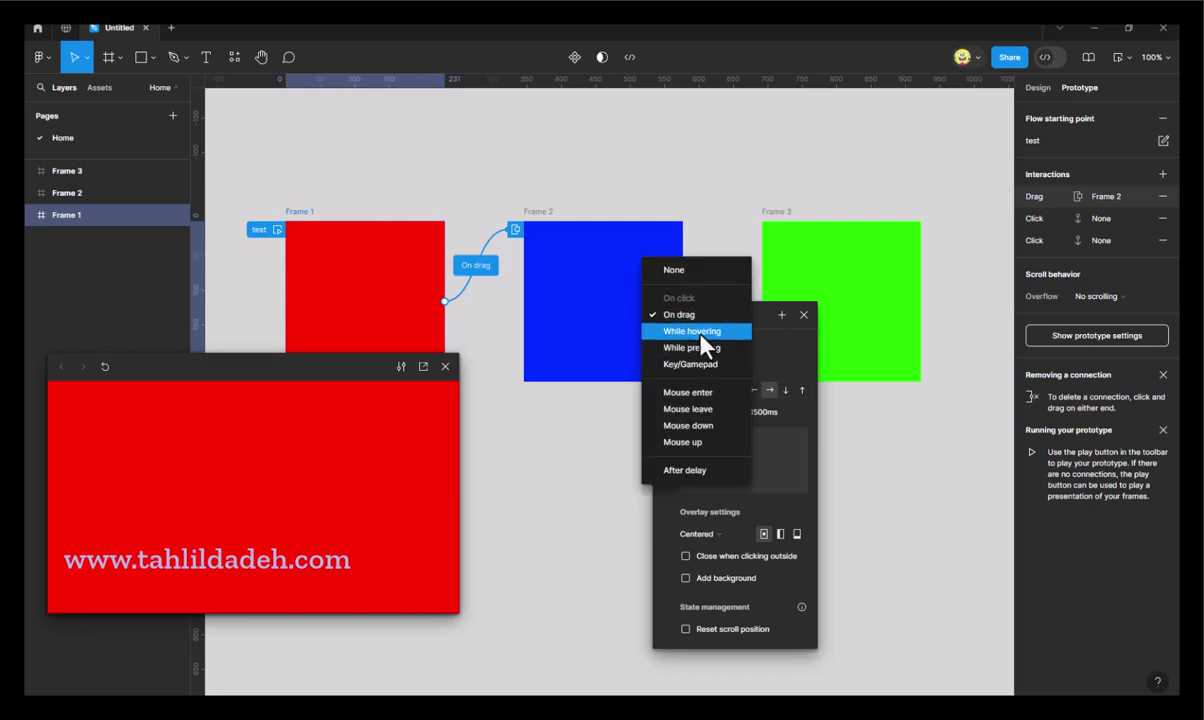
{"action": "left_click", "coordinate": [702, 333]}
{"action": "type", "text": "2000"}
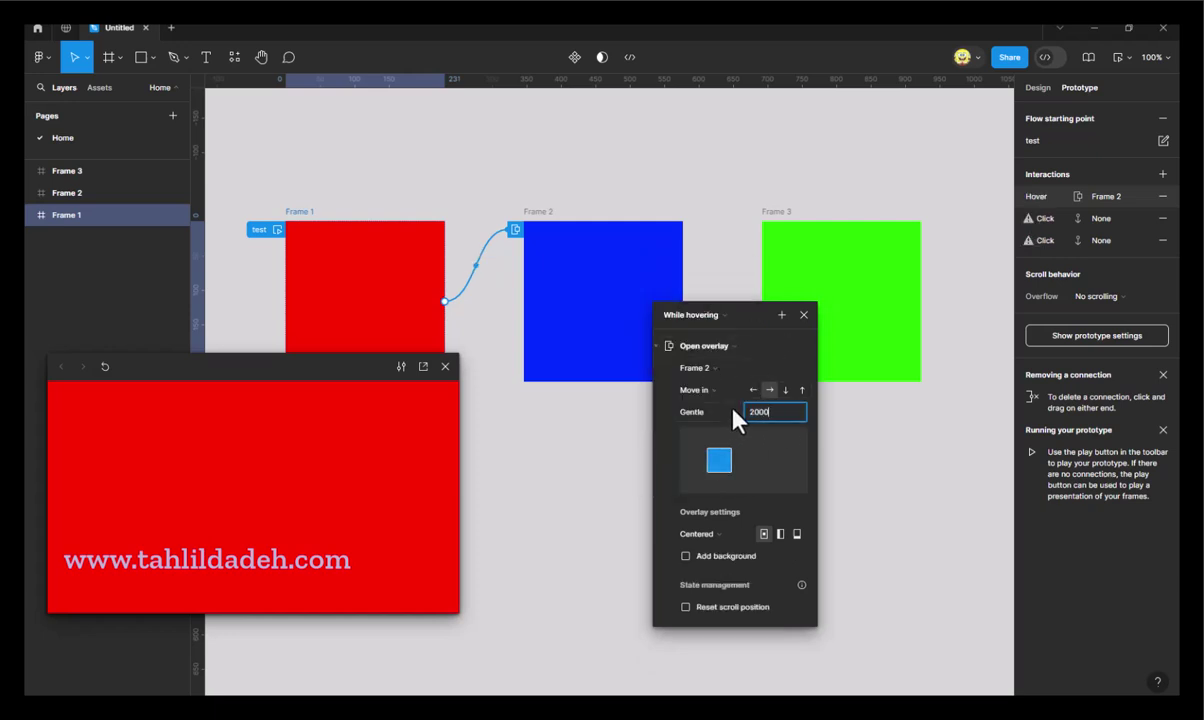
{"action": "key", "text": "Return"}
Set the overlay animation to Dissolve, then close the preview and interaction settings.
{"action": "left_click", "coordinate": [736, 393]}
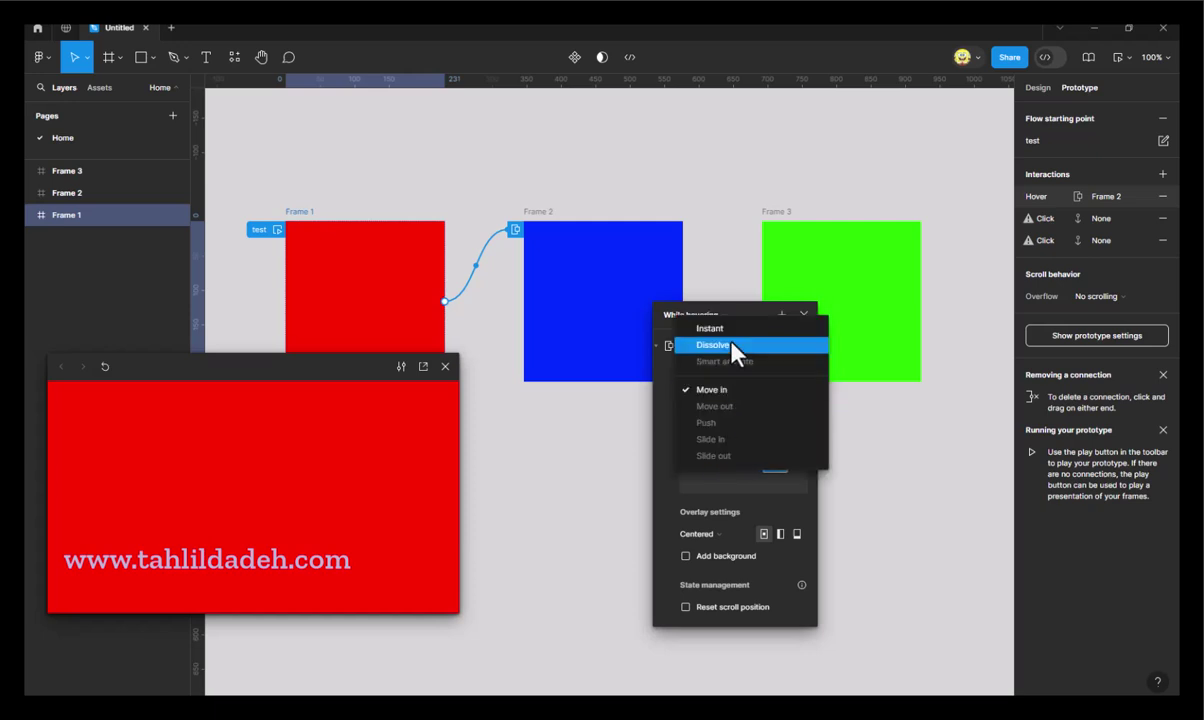
{"action": "left_click", "coordinate": [735, 345]}
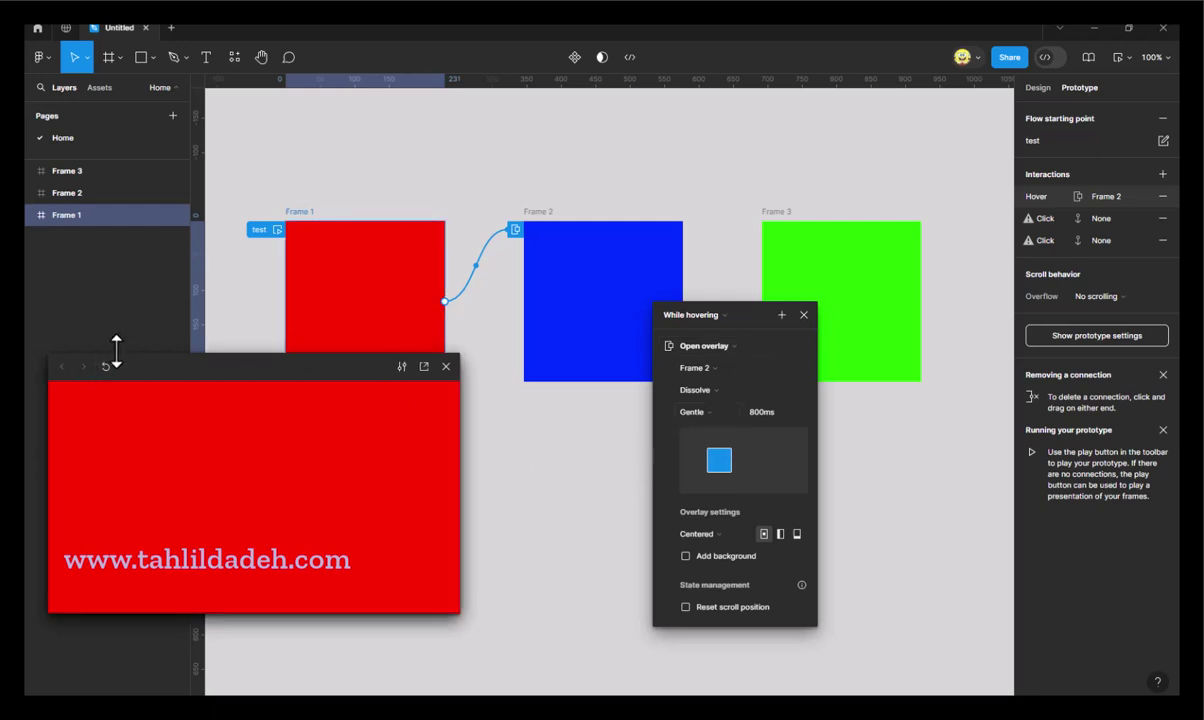
{"action": "mouse_move", "coordinate": [253, 490]}
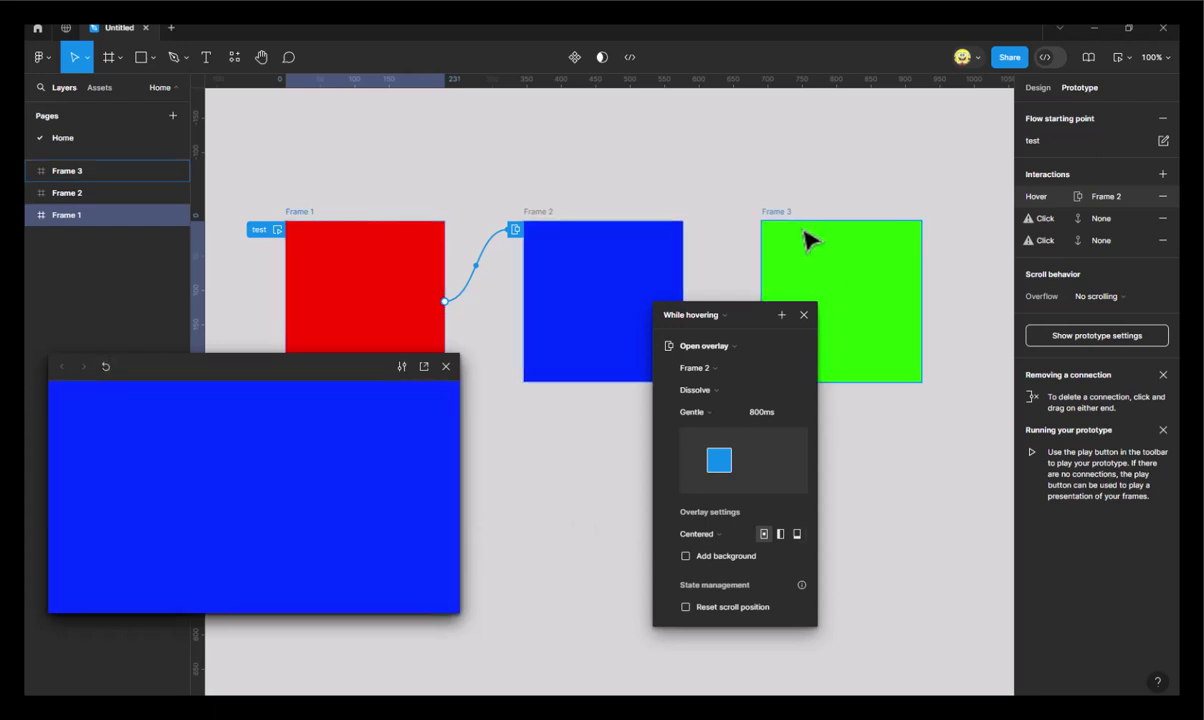
{"action": "left_click", "coordinate": [446, 366]}
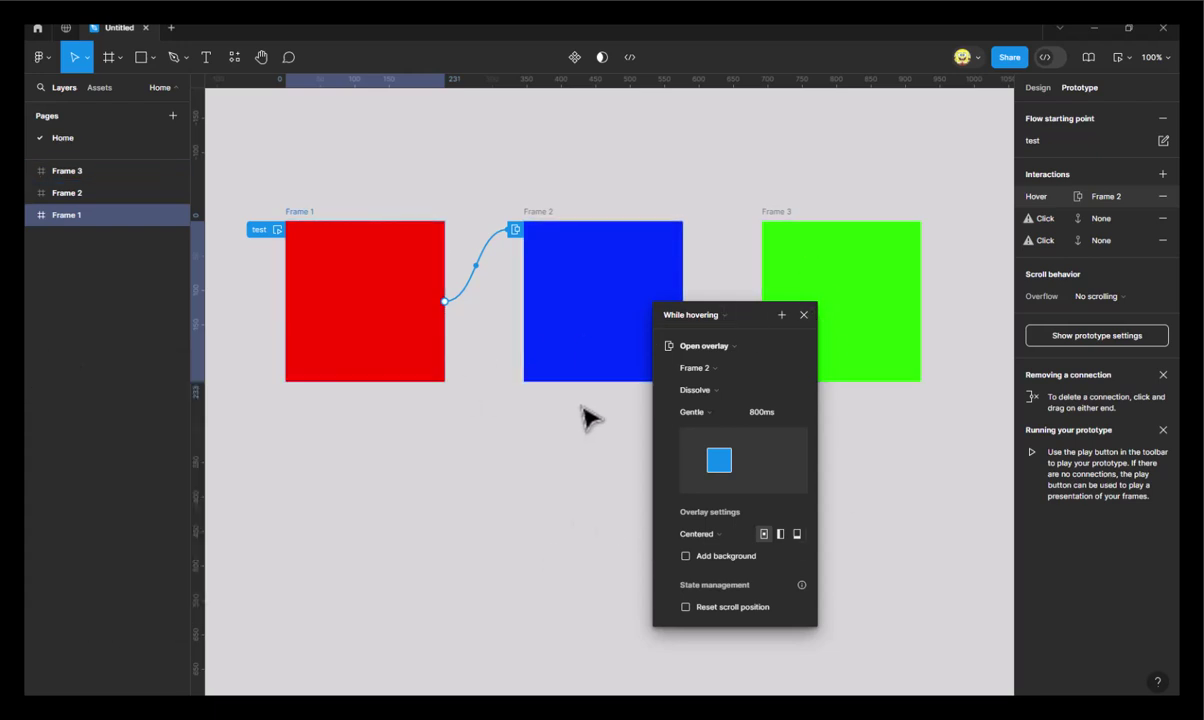
{"action": "left_click", "coordinate": [802, 316]}
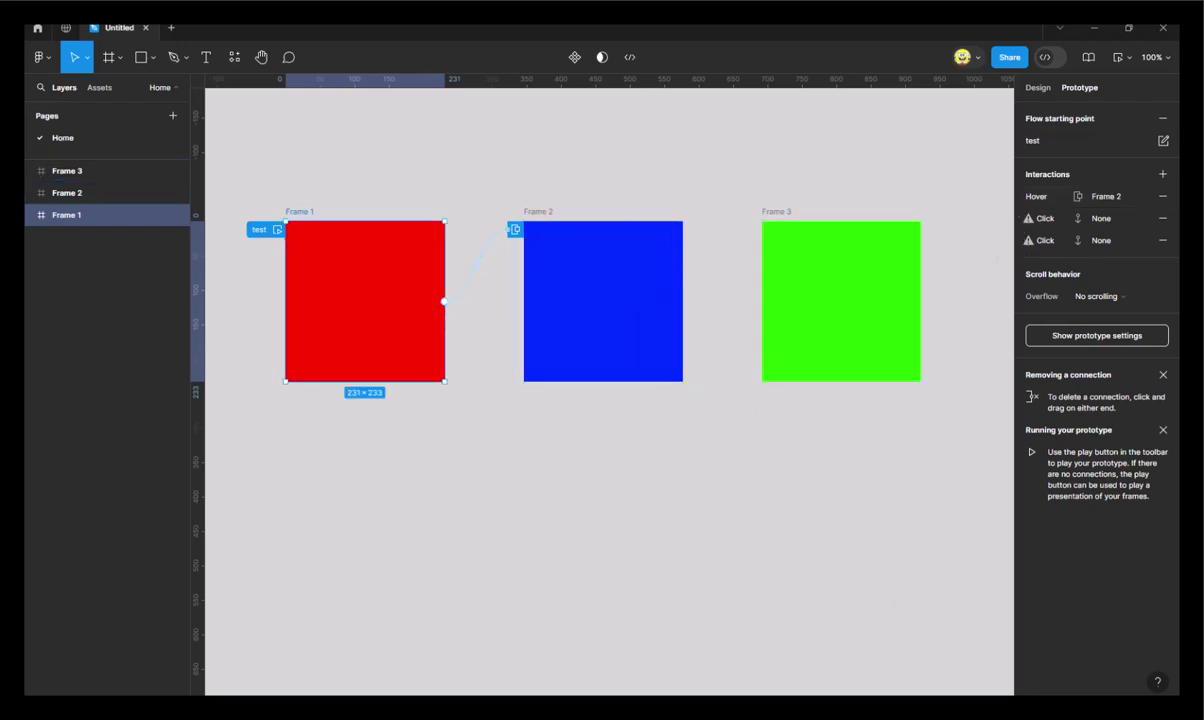